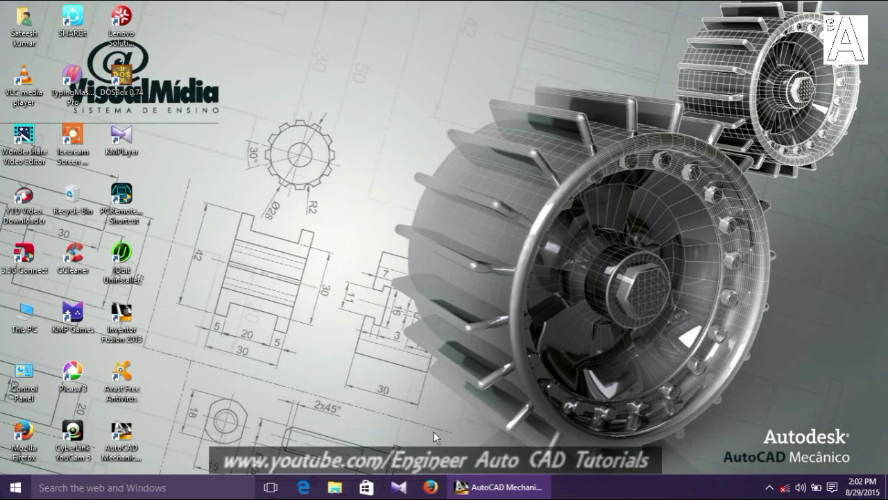
# Draw a circle of radius 95
pyautogui.click(498, 487)
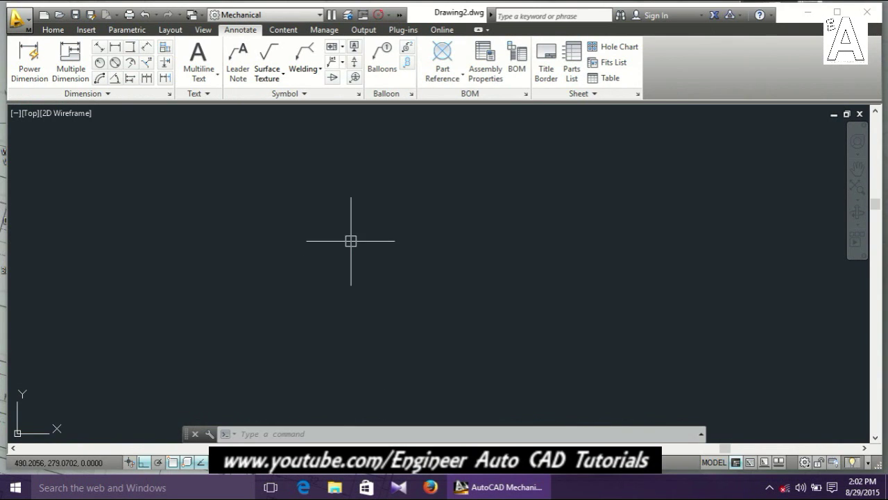
pyautogui.write('c')
pyautogui.press('Return')
pyautogui.click(361, 210)
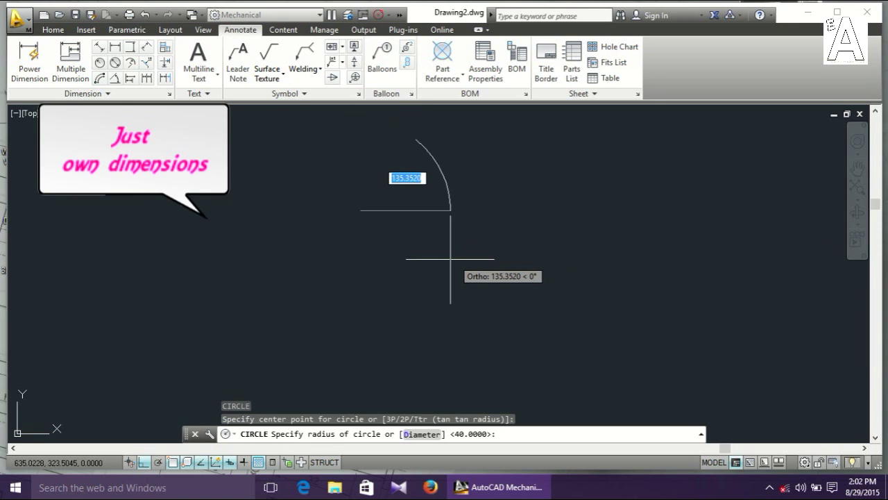
pyautogui.write('95')
pyautogui.press('Return')
pyautogui.write('c')
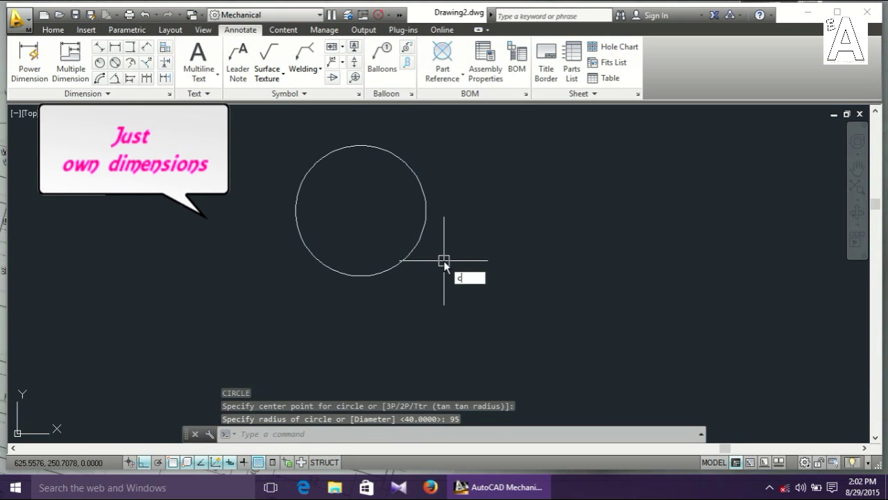
# Add a radius-40 circle centred 150 units right of the first circle's centre
pyautogui.press('Return')
pyautogui.keyDown('shift'); pyautogui.rightClick(440, 235); pyautogui.keyUp('shift')
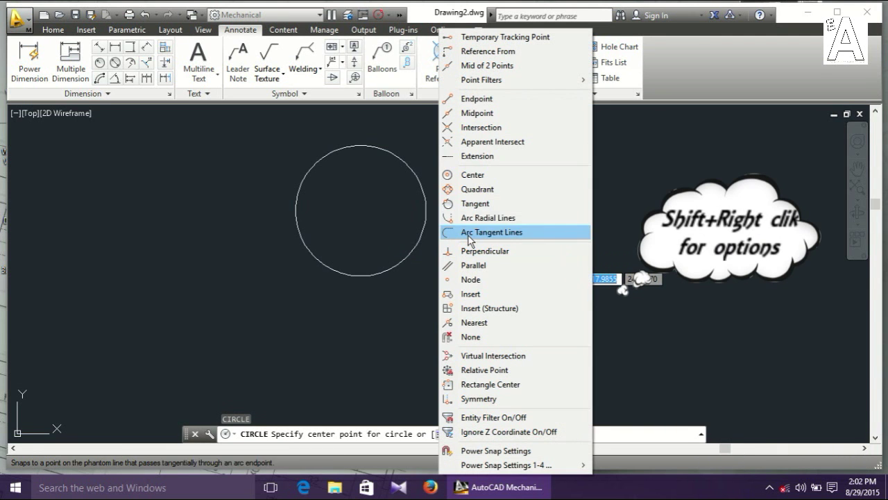
pyautogui.click(469, 52)
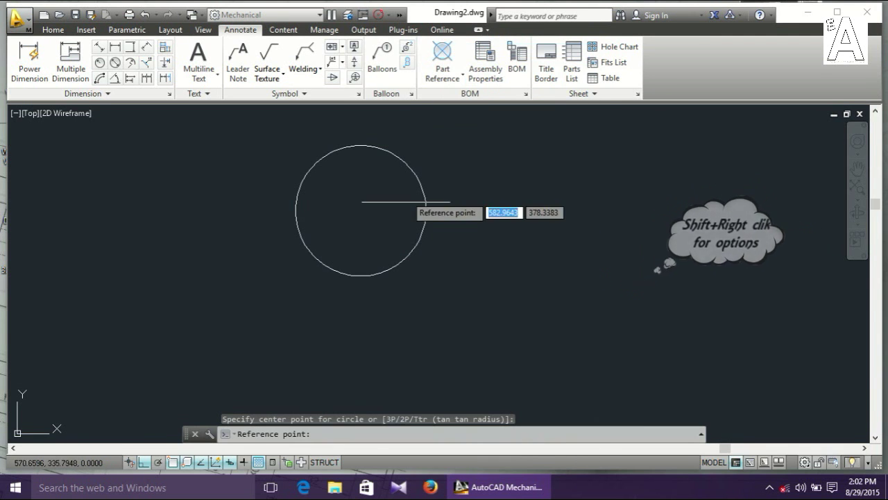
pyautogui.click(360, 210)
pyautogui.write('150')
pyautogui.press('Return')
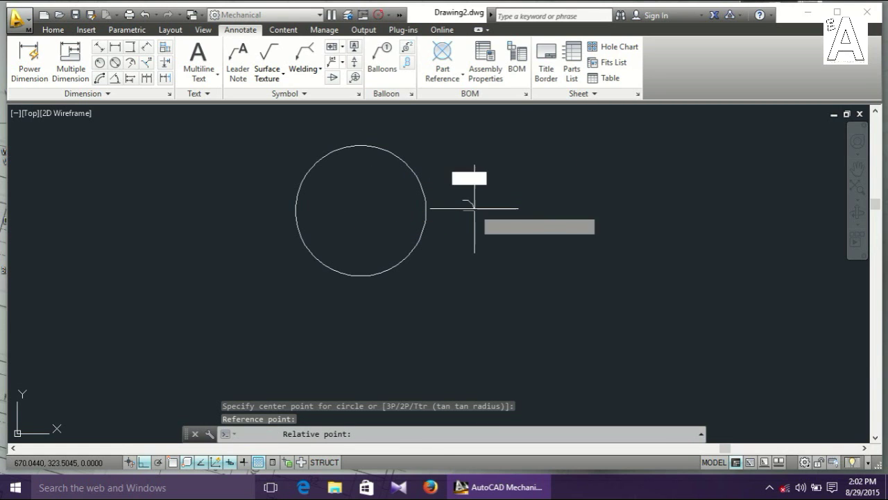
pyautogui.write('40')
pyautogui.press('Return')
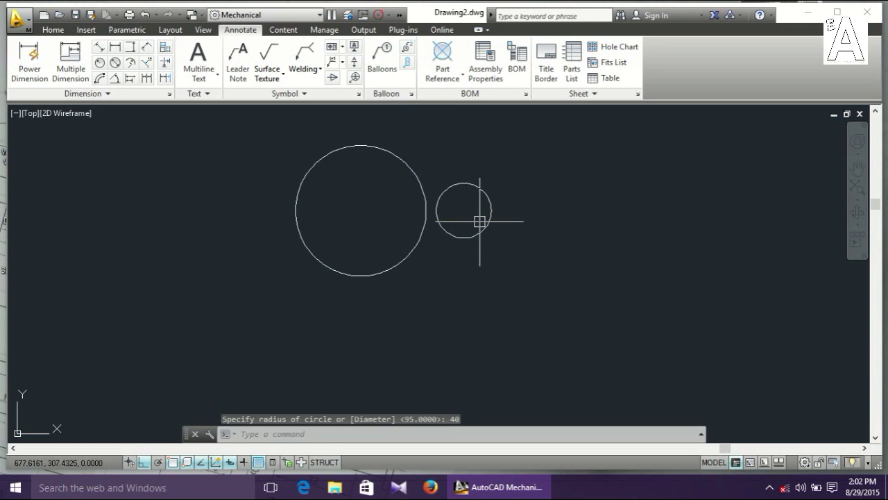
pyautogui.write('l')
pyautogui.press('Return')
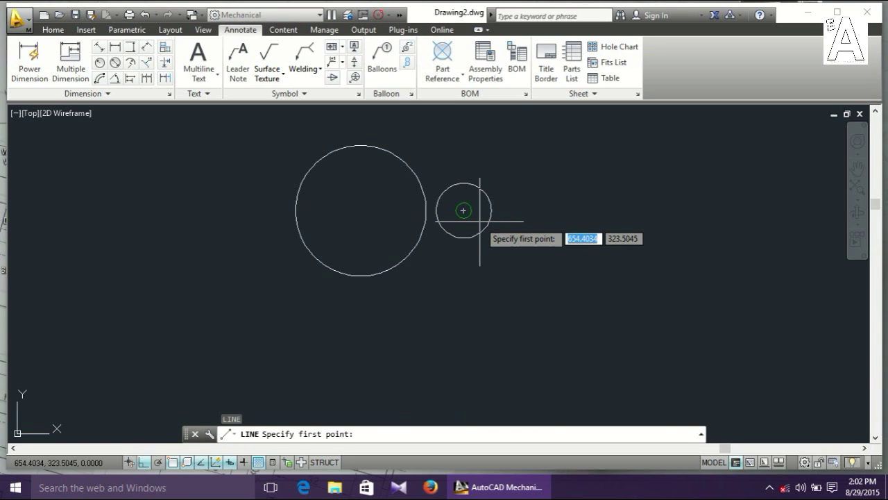
# Draw a line tangent to the tops of both circles
pyautogui.keyDown('shift'); pyautogui.rightClick(502, 159); pyautogui.keyUp('shift')
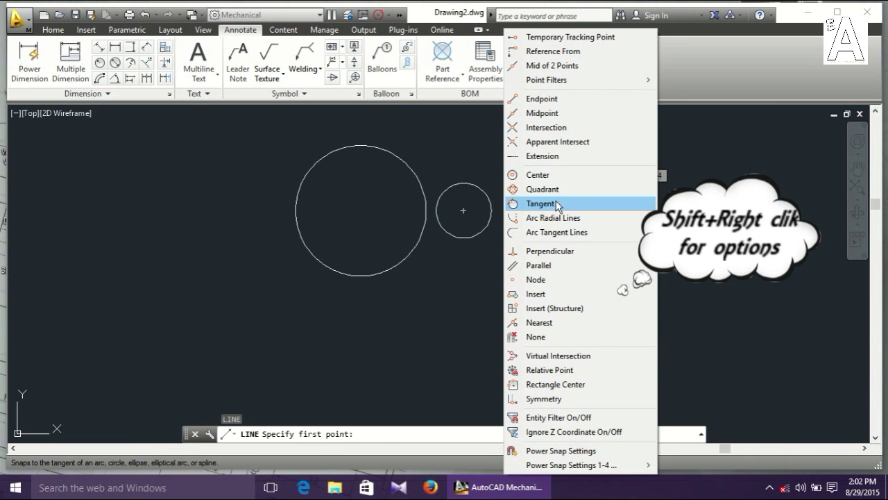
pyautogui.click(557, 203)
pyautogui.click(382, 147)
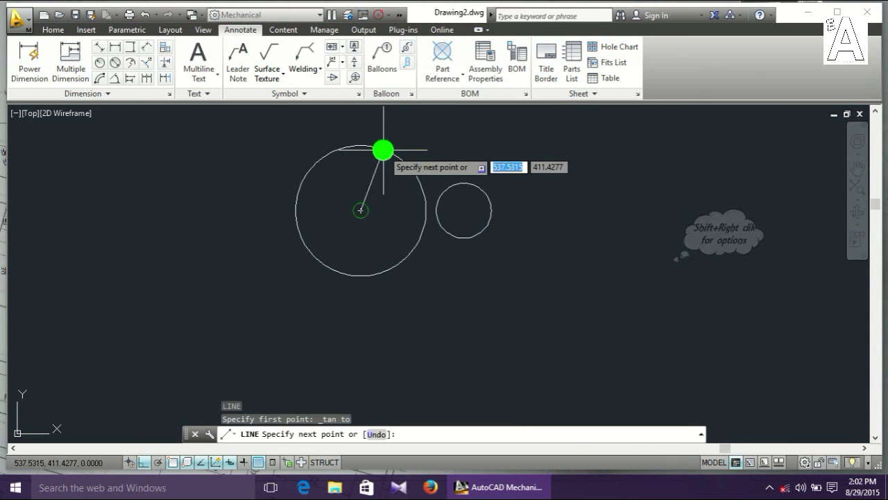
pyautogui.keyDown('shift'); pyautogui.rightClick(533, 166); pyautogui.keyUp('shift')
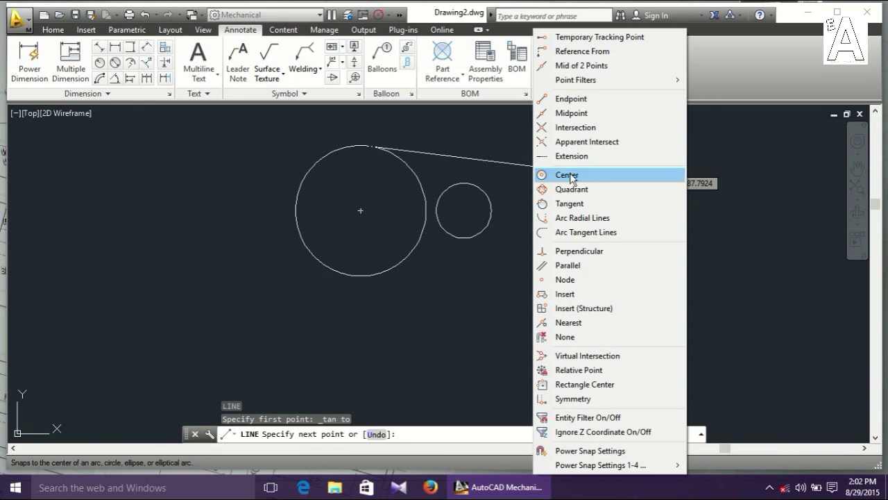
pyautogui.click(577, 204)
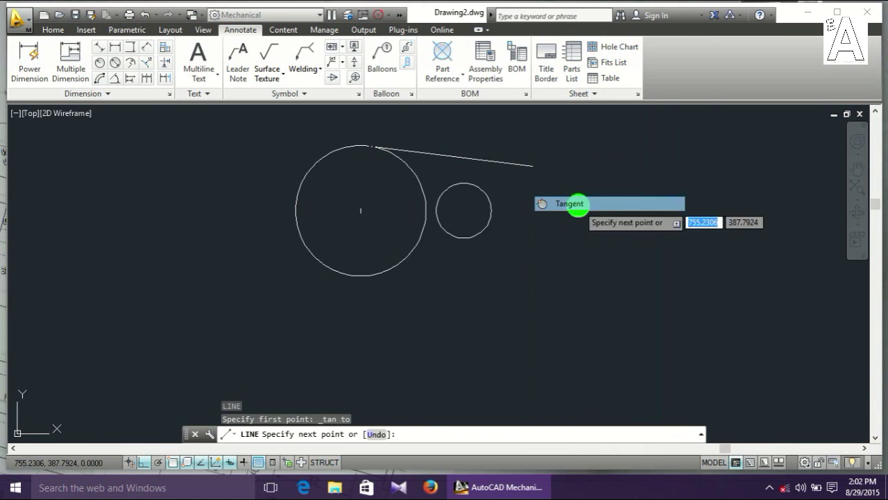
pyautogui.click(476, 187)
pyautogui.press('Return')
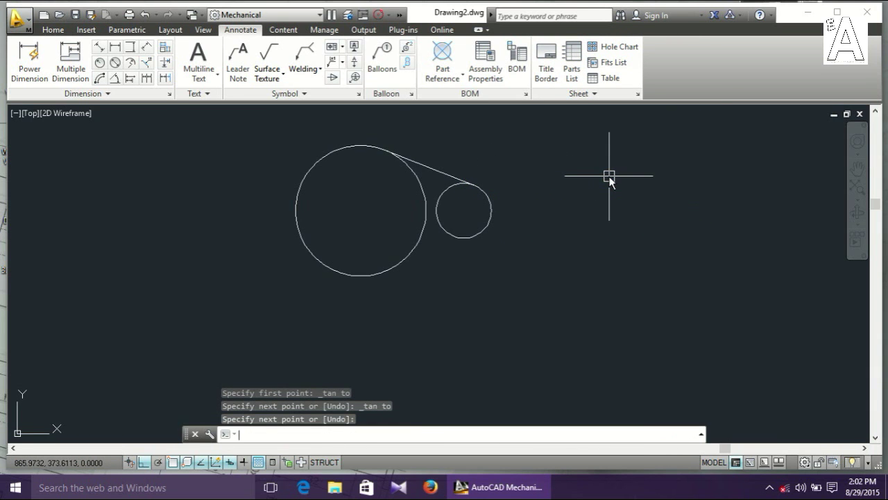
# Draw a second tangent line along the bottoms of both circles
pyautogui.press('Return')
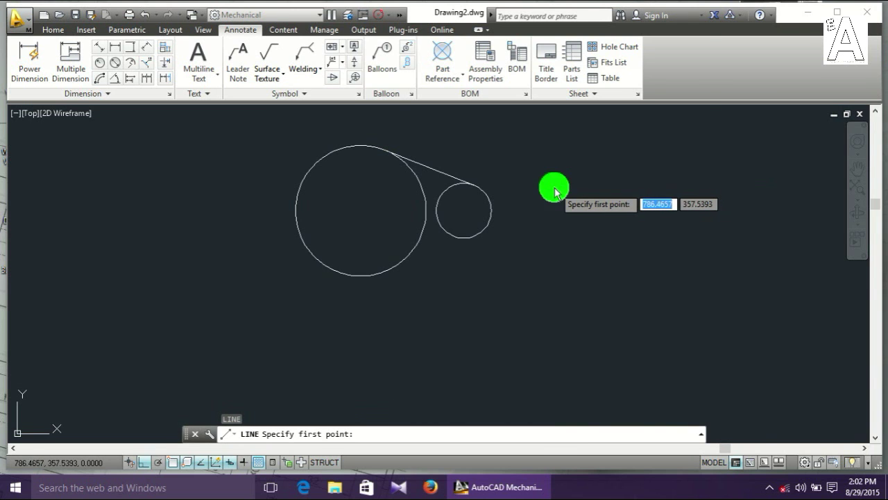
pyautogui.keyDown('shift'); pyautogui.rightClick(552, 188); pyautogui.keyUp('shift')
pyautogui.click(590, 202)
pyautogui.click(461, 239)
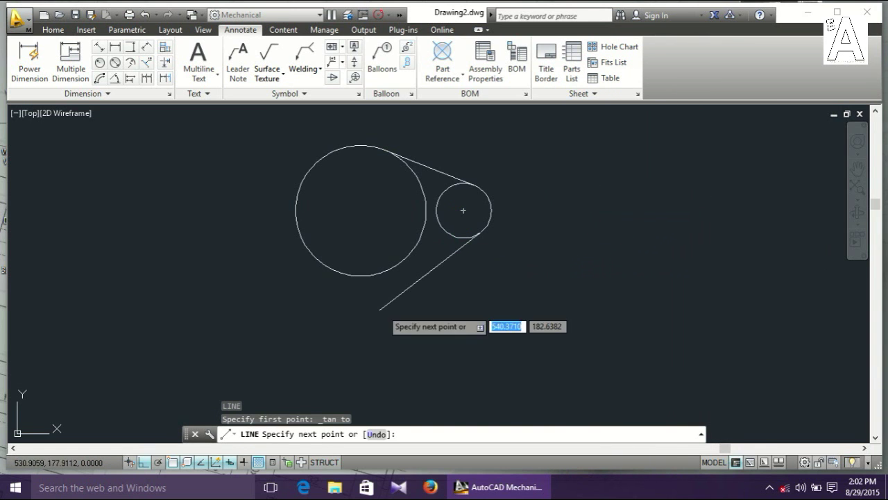
pyautogui.keyDown('shift'); pyautogui.rightClick(358, 326); pyautogui.keyUp('shift')
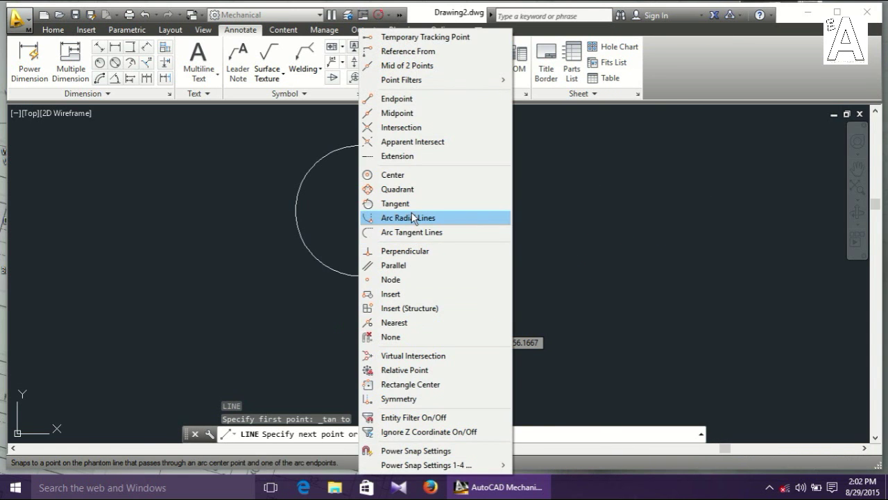
pyautogui.click(389, 202)
pyautogui.click(395, 265)
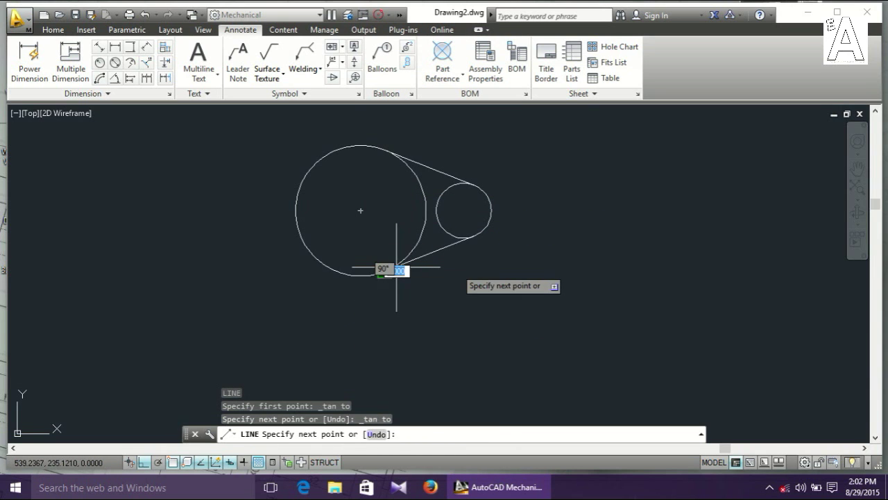
pyautogui.press('Return')
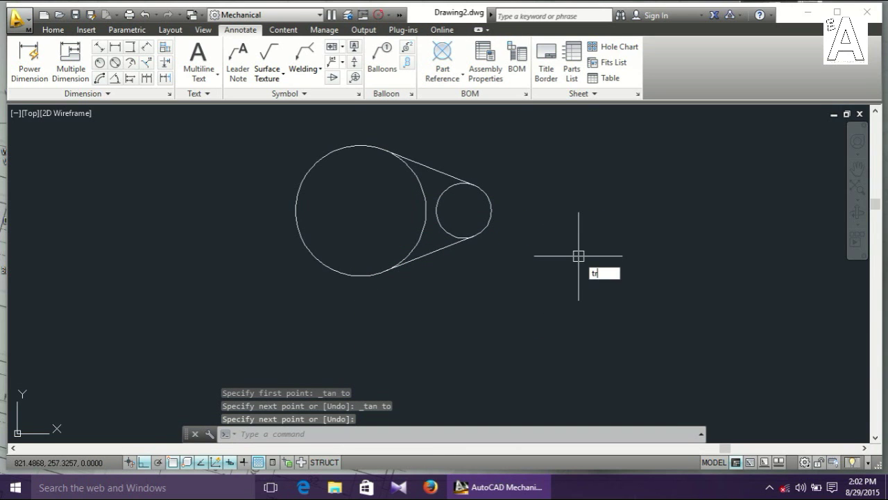
pyautogui.press('Return')
pyautogui.press('Return')
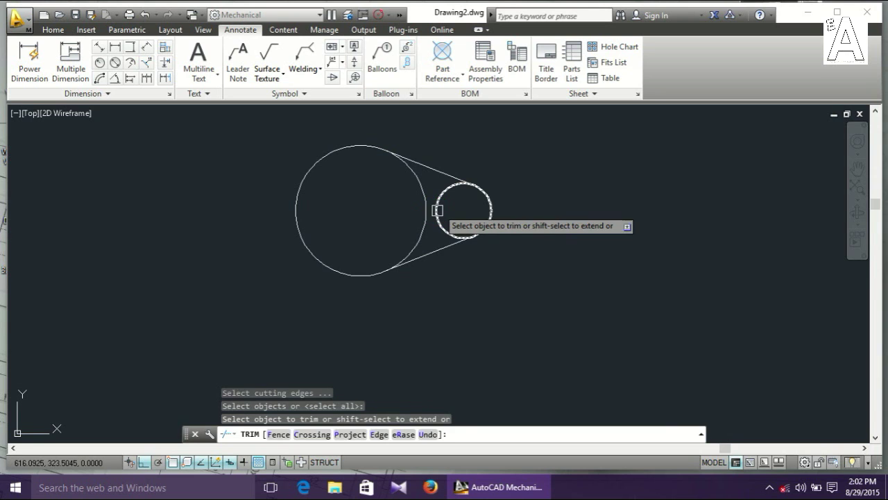
# Trim away both circles' inner arcs between the tangent lines
pyautogui.click(439, 206)
pyautogui.click(424, 201)
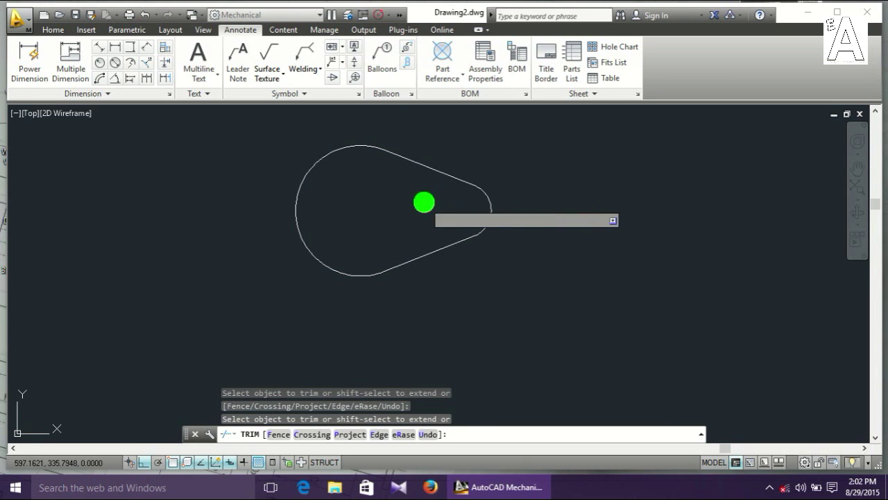
pyautogui.scroll(-2, 489, 219)
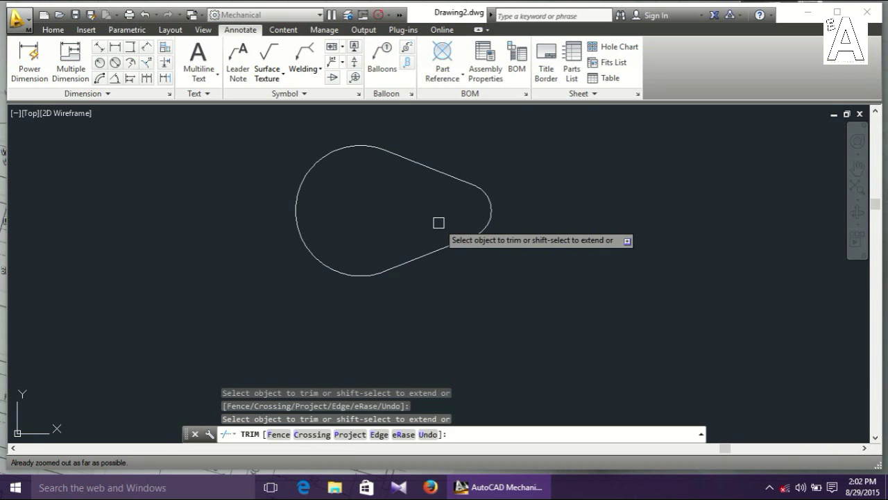
pyautogui.press('Escape')
pyautogui.scroll(-2, 539, 185)
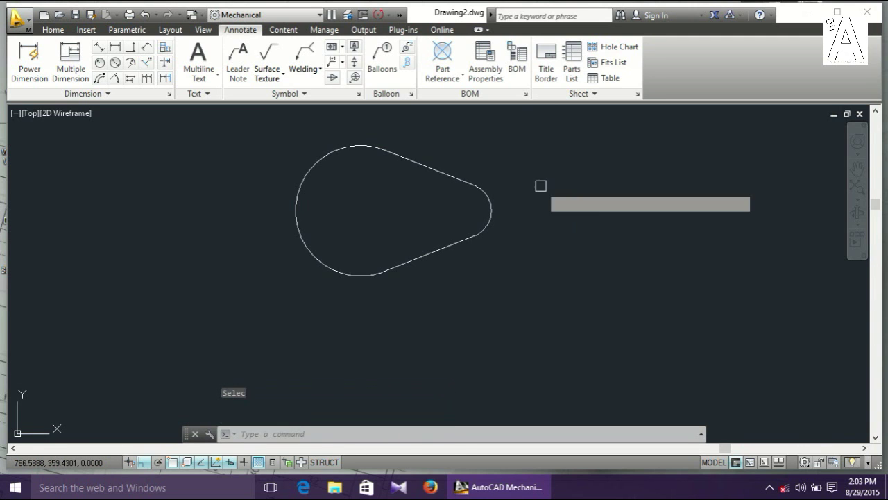
# Join the four teardrop pieces into one closed polyline
pyautogui.press('Return')
pyautogui.click(238, 119)
pyautogui.click(577, 319)
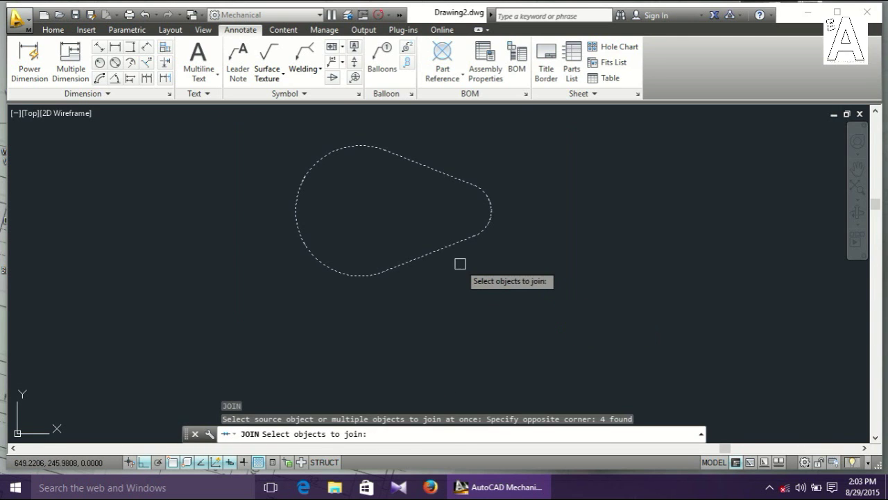
pyautogui.press('Return')
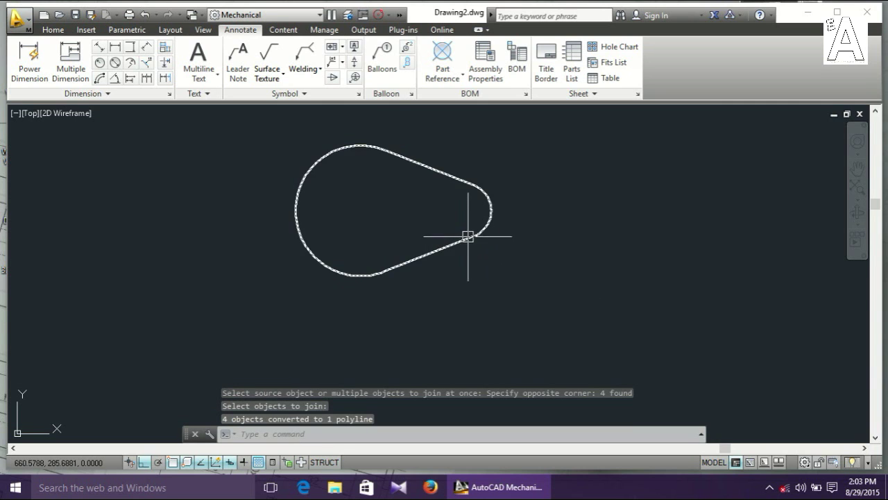
pyautogui.scroll(-2, 440, 290)
pyautogui.scroll(-3, 440, 271)
pyautogui.moveTo(440, 271); pyautogui.dragTo(149, 382, button='middle')
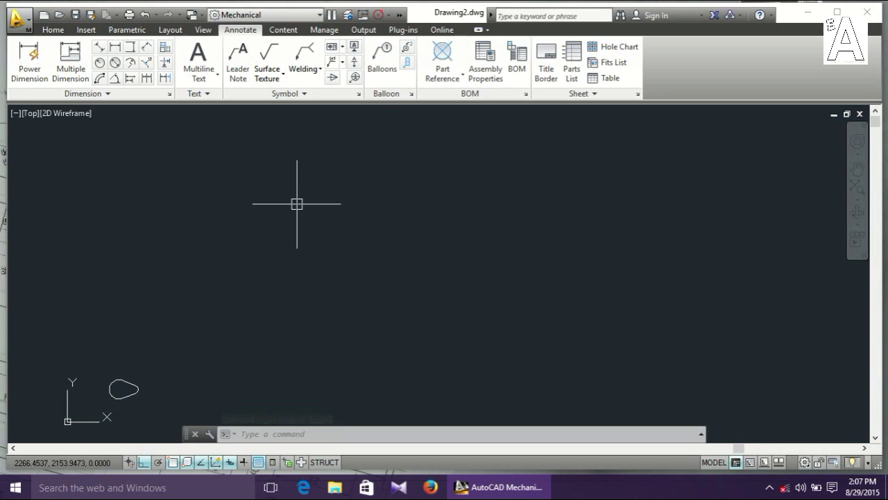
# Start the profile with line segments of 40, 60, 5, 120 and 20
pyautogui.write('l')
pyautogui.press('Return')
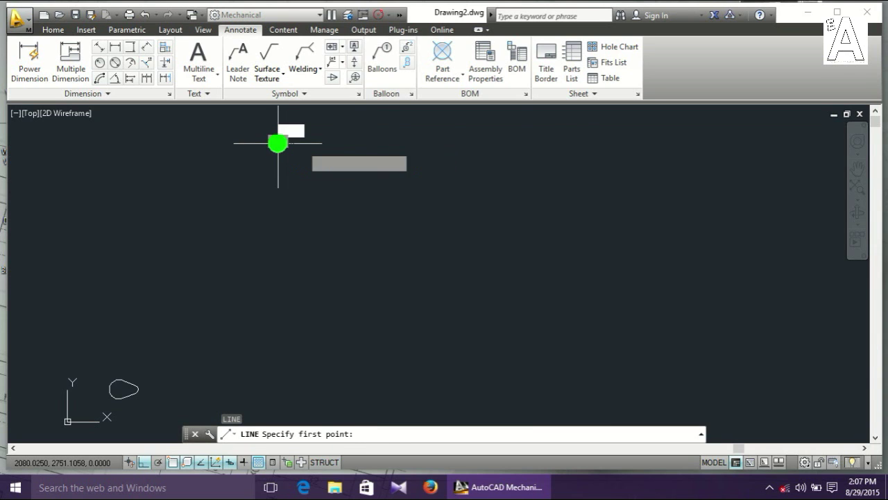
pyautogui.click(278, 143)
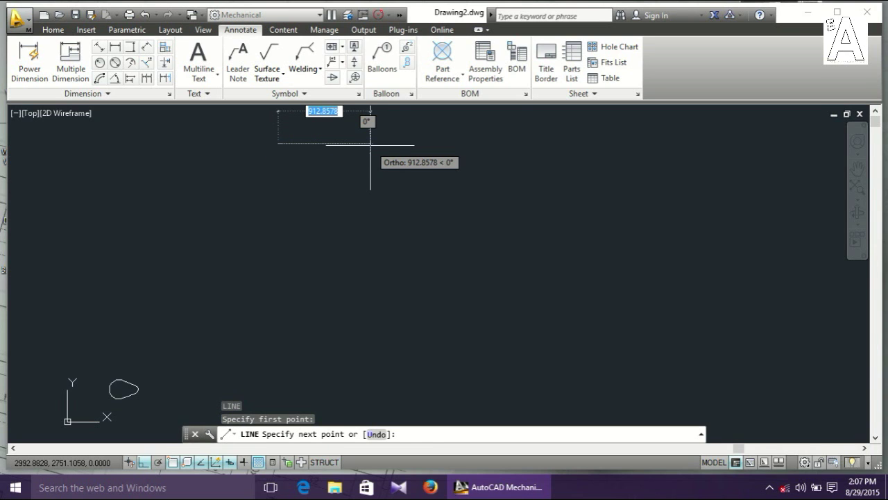
pyautogui.write('40')
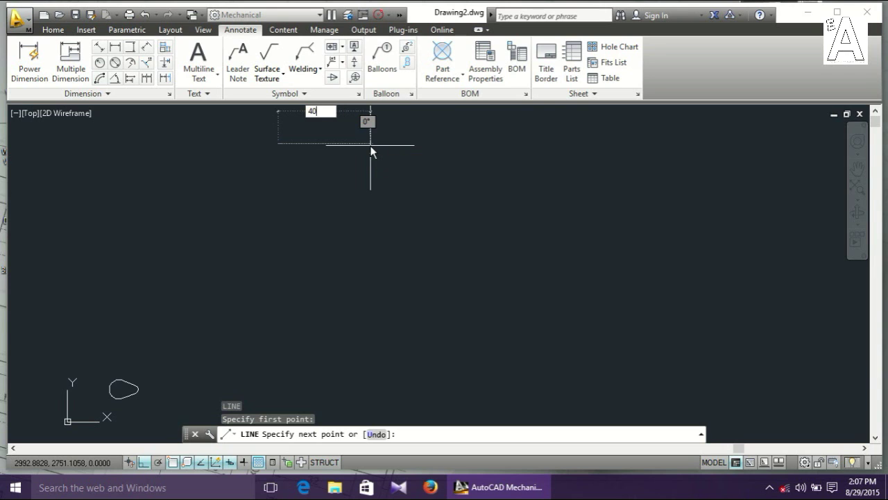
pyautogui.press('Return')
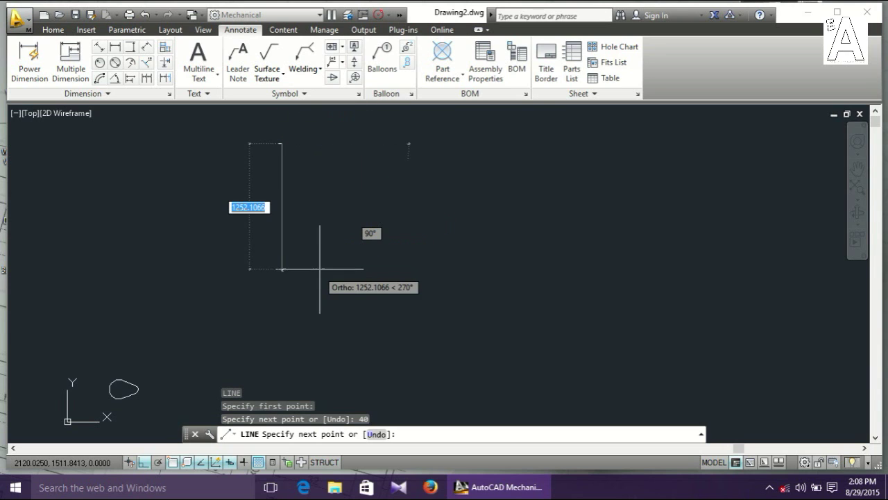
pyautogui.write('40')
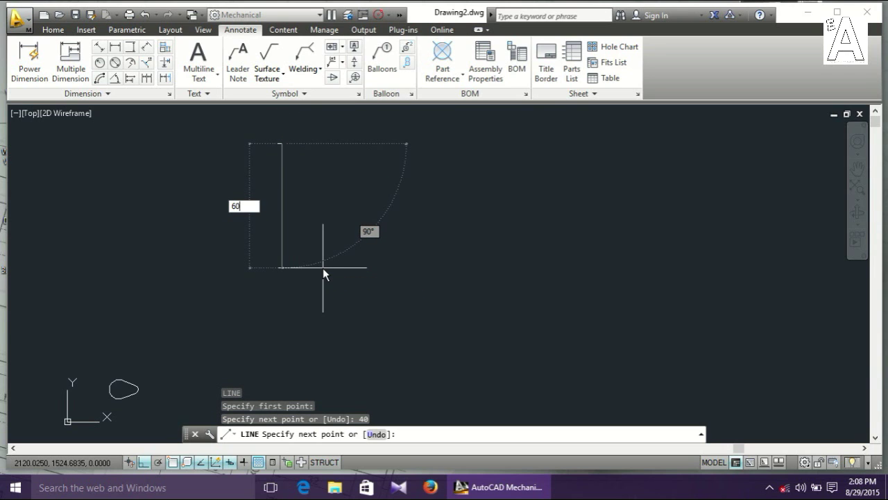
pyautogui.press('Return')
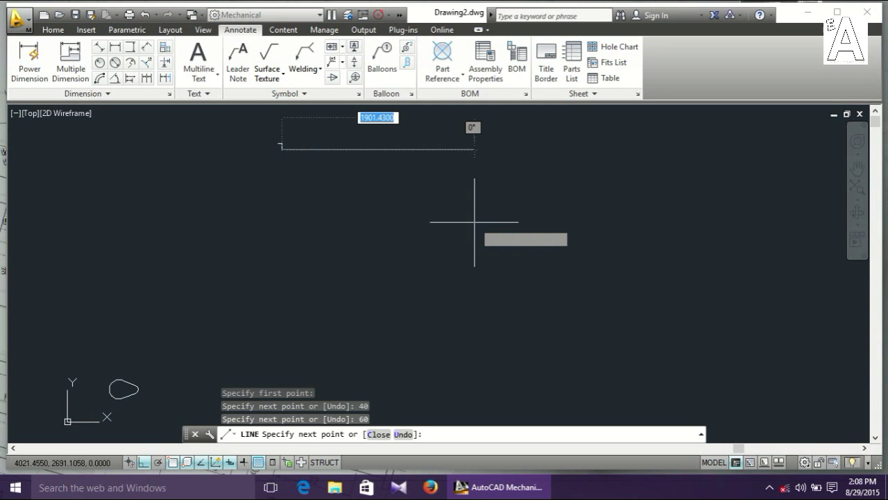
pyautogui.write('5')
pyautogui.press('Return')
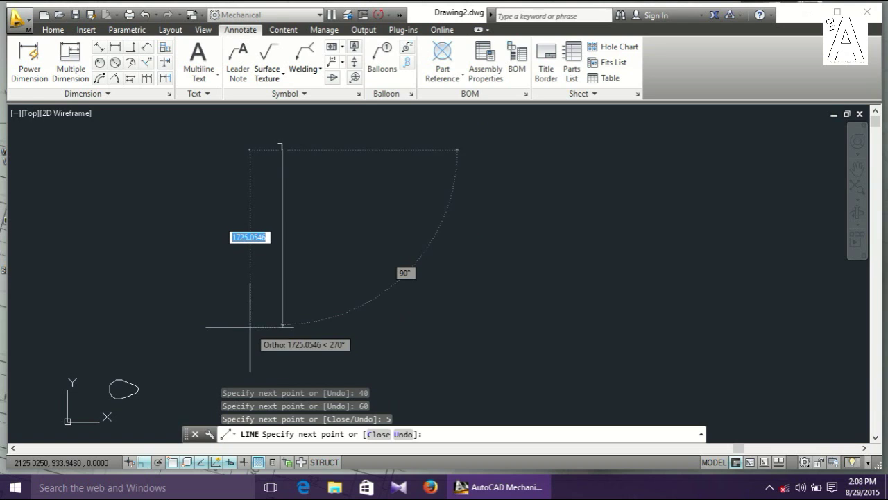
pyautogui.write('1')
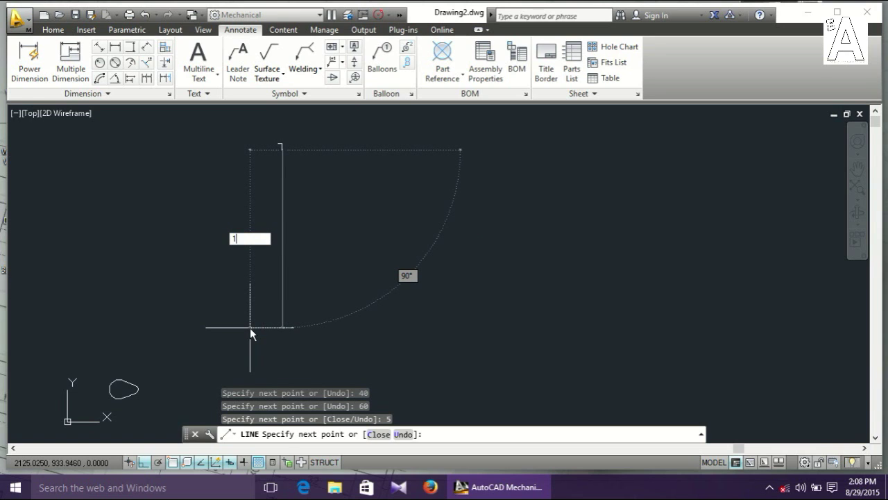
pyautogui.write('20')
pyautogui.press('Return')
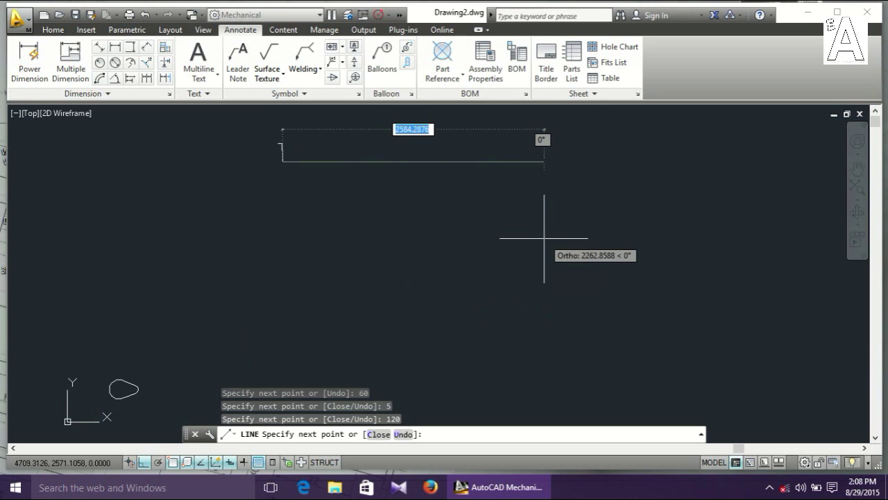
pyautogui.write('20')
pyautogui.press('Return')
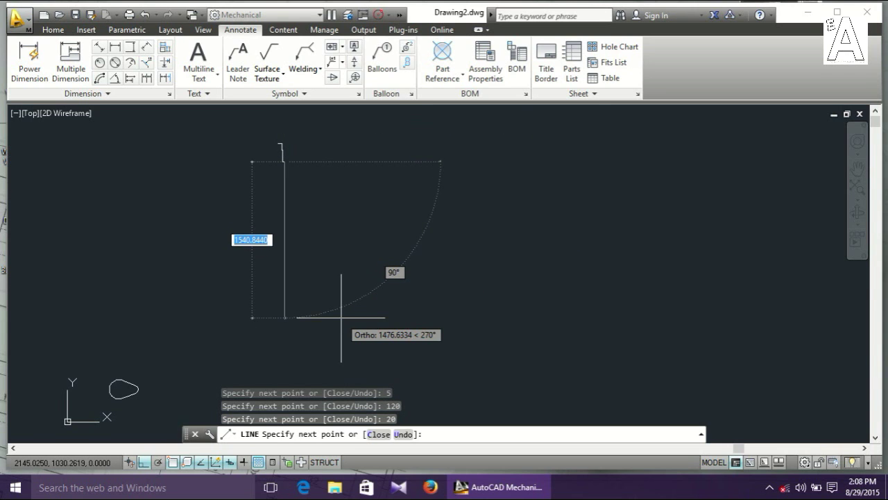
# Continue the profile with segments 160, 10, 15, 35, 620, 25, 160, 25 and 620
pyautogui.write('160')
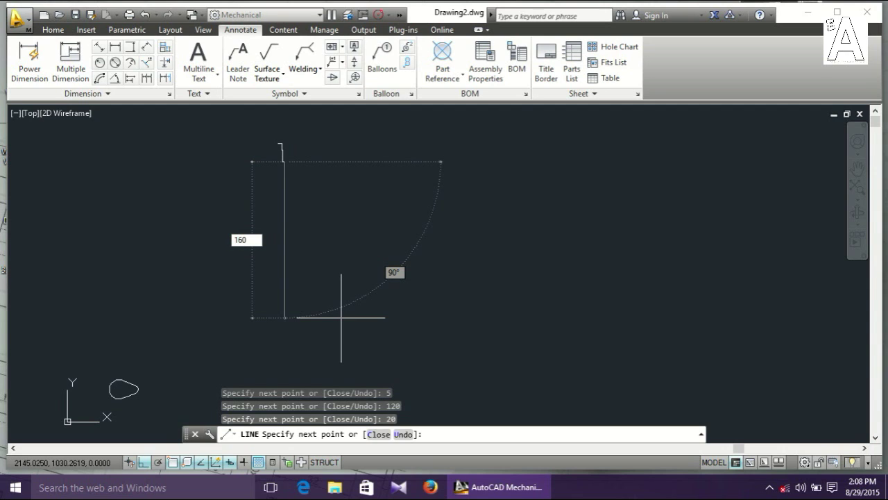
pyautogui.press('Return')
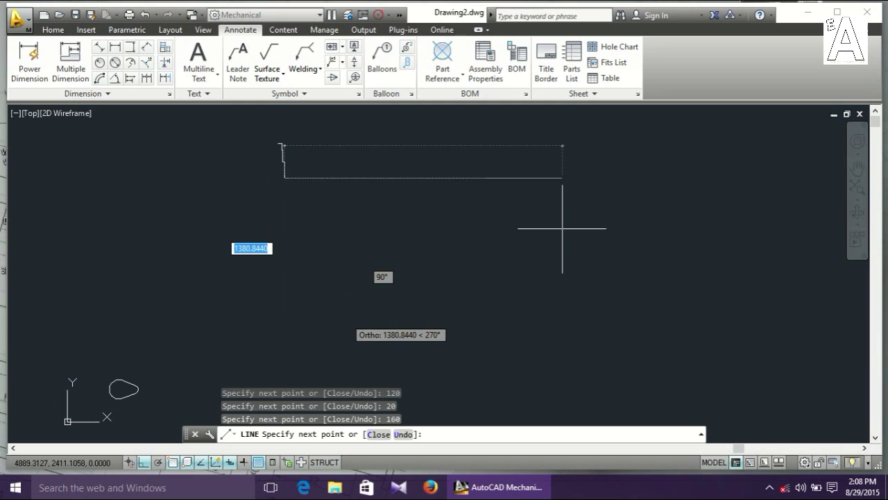
pyautogui.write('10')
pyautogui.press('Return')
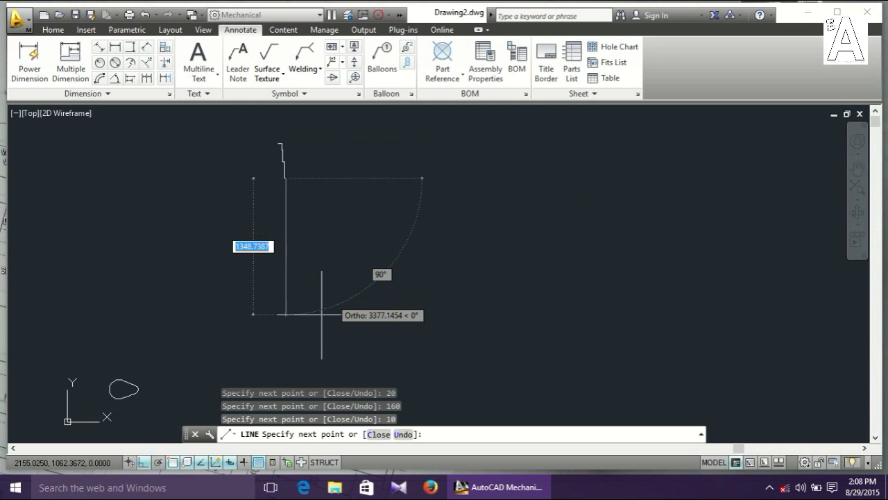
pyautogui.write('5')
pyautogui.press('Return')
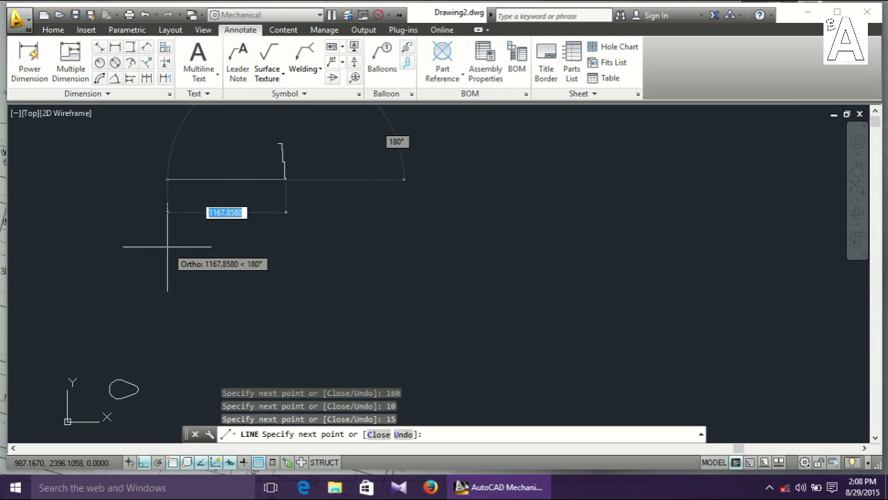
pyautogui.write('10')
pyautogui.press('Return')
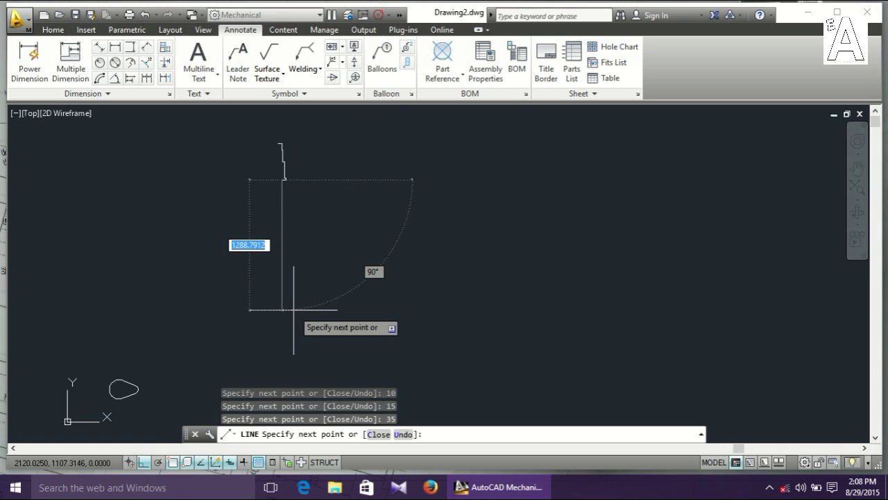
pyautogui.write('0')
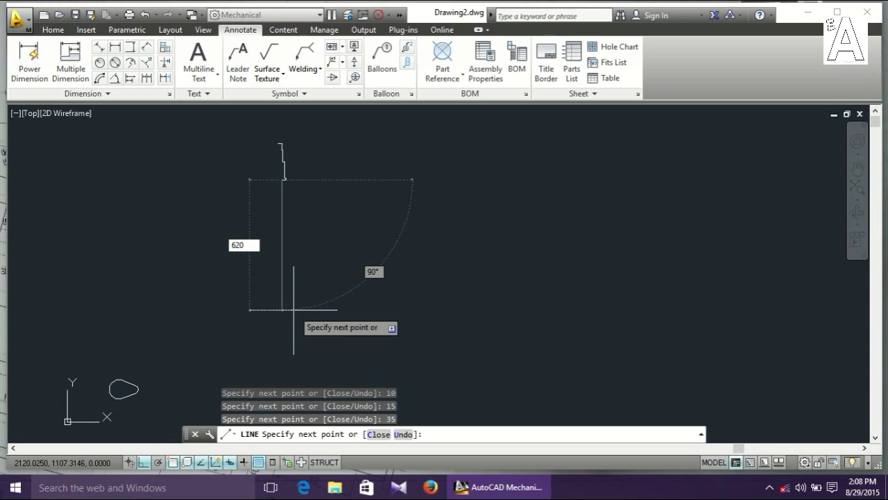
pyautogui.press('Return')
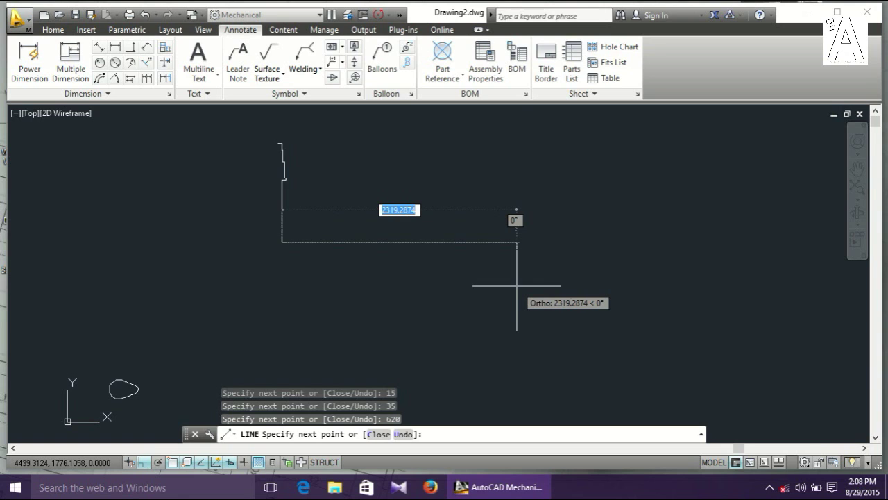
pyautogui.write('25')
pyautogui.press('Return')
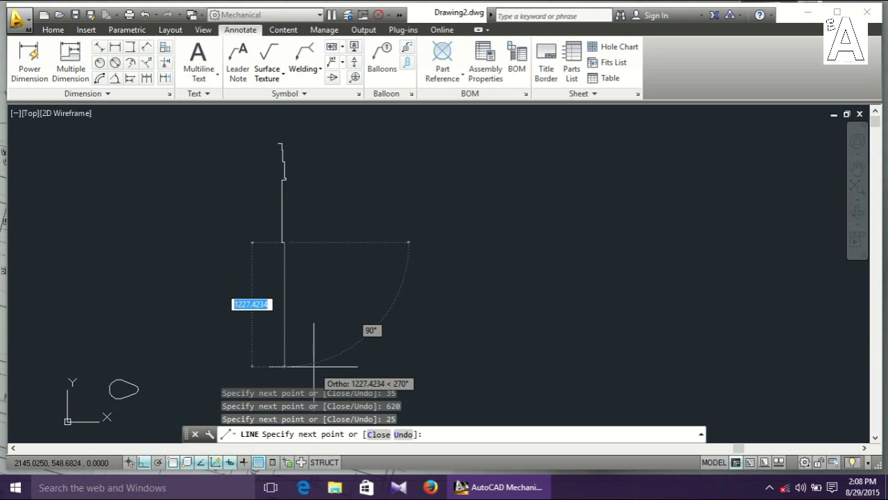
pyautogui.write('365')
pyautogui.press('Return')
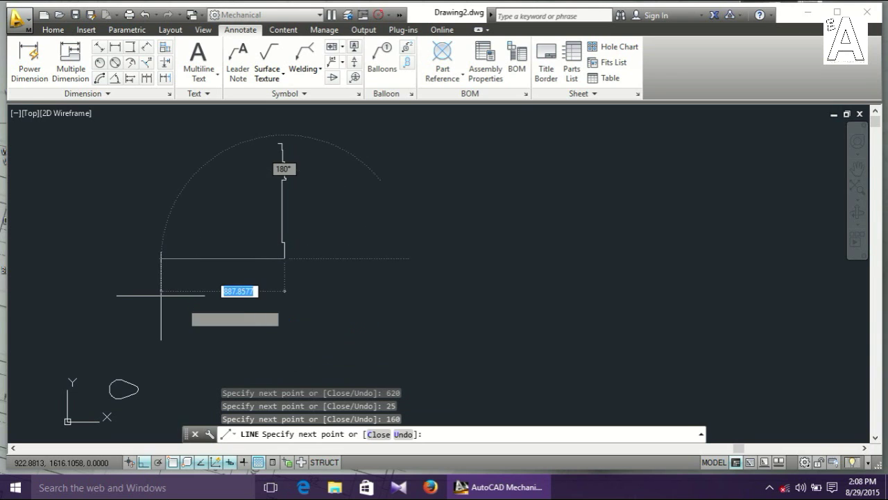
pyautogui.write('25')
pyautogui.press('Return')
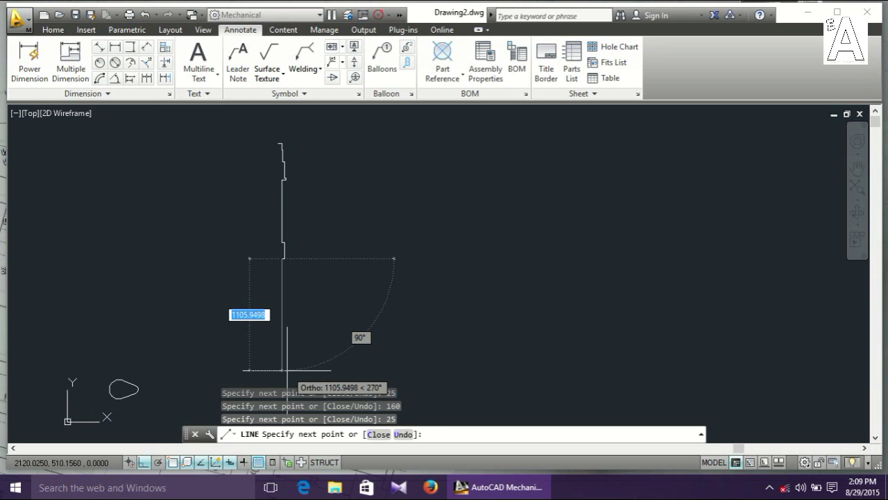
pyautogui.write('620')
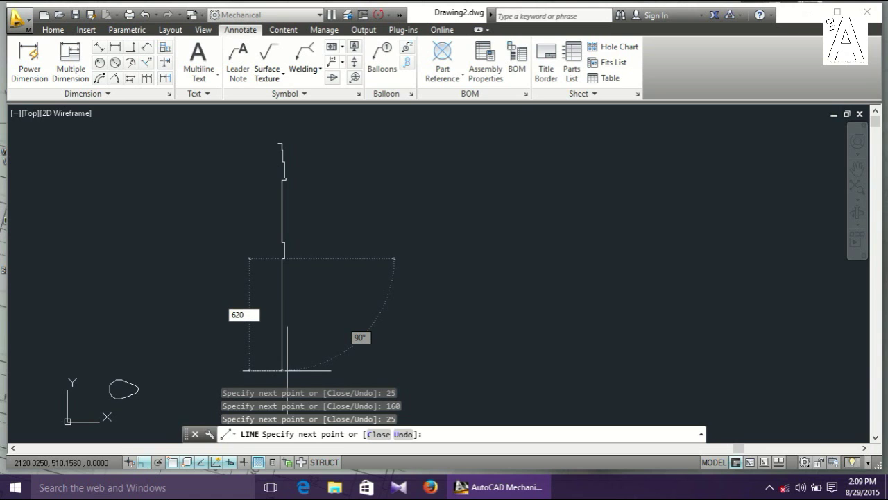
pyautogui.press('Return')
# Add the 25, 70 and 65 segments and close the profile at its starting point
pyautogui.moveTo(312, 284); pyautogui.dragTo(340, 174, button='middle')
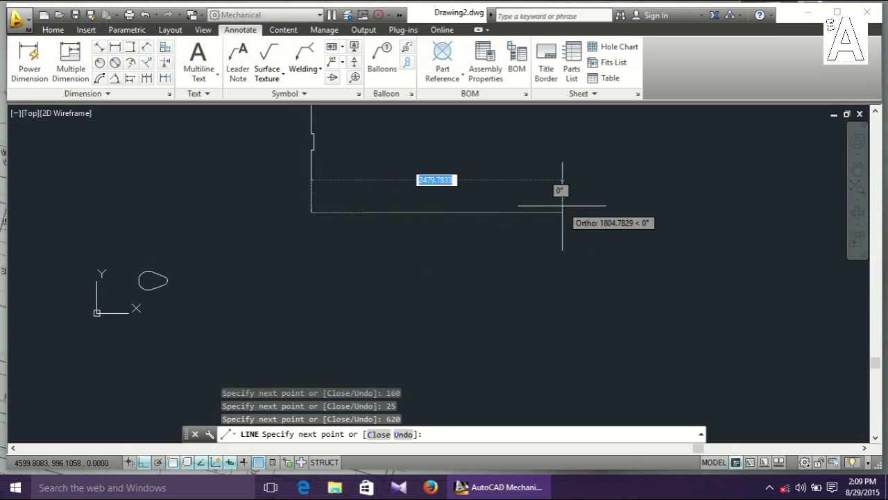
pyautogui.write('3')
pyautogui.press('Return')
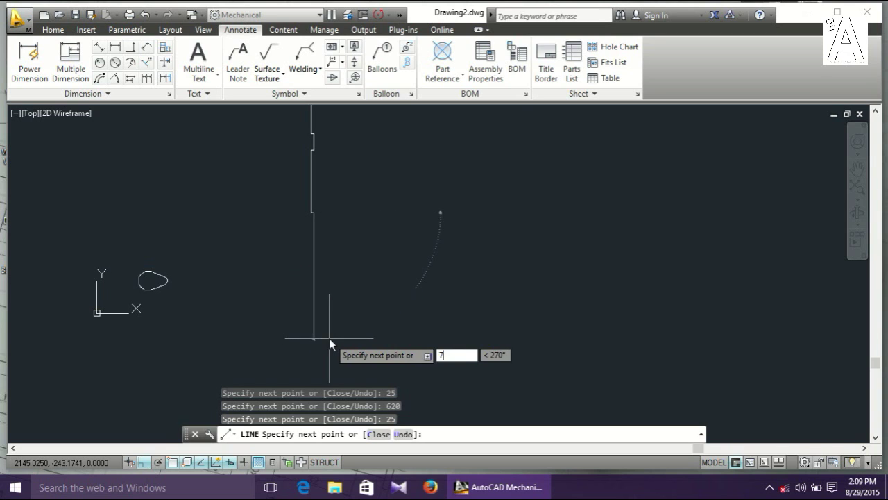
pyautogui.write('70')
pyautogui.press('Return')
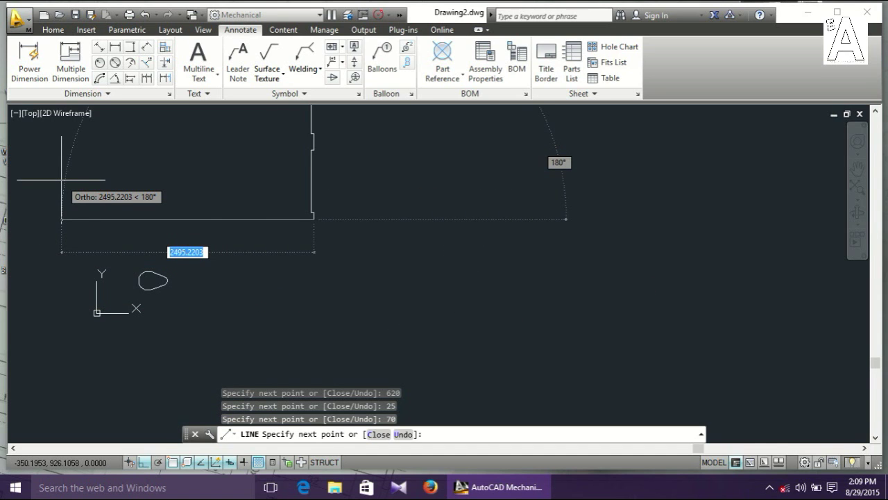
pyautogui.write('65')
pyautogui.press('Return')
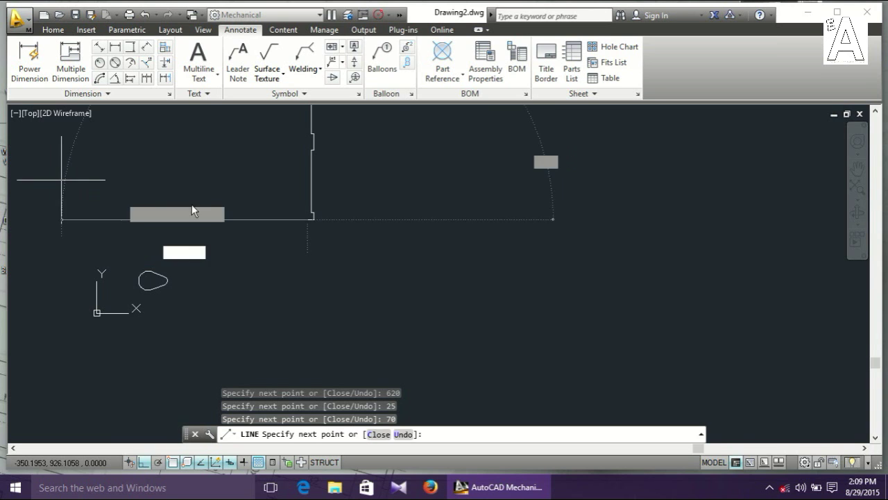
pyautogui.moveTo(257, 193); pyautogui.dragTo(221, 402, button='middle')
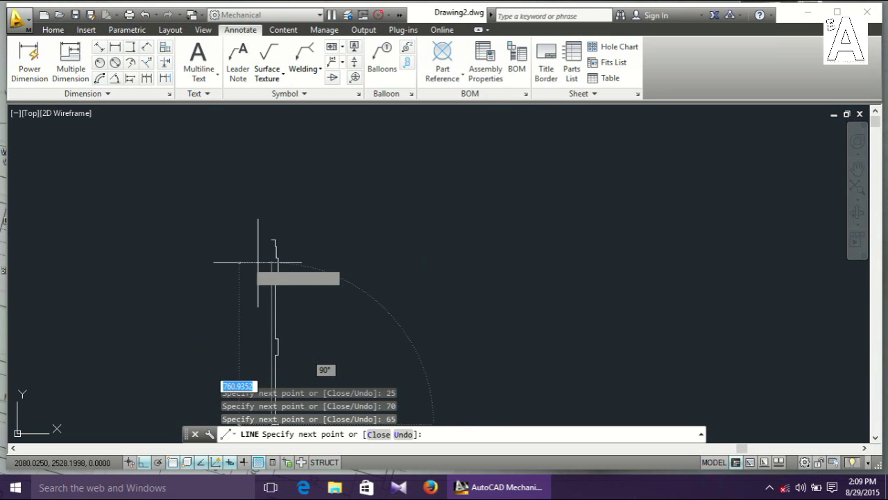
pyautogui.scroll(5, 271, 236)
pyautogui.moveTo(236, 389); pyautogui.dragTo(276, 216, button='middle')
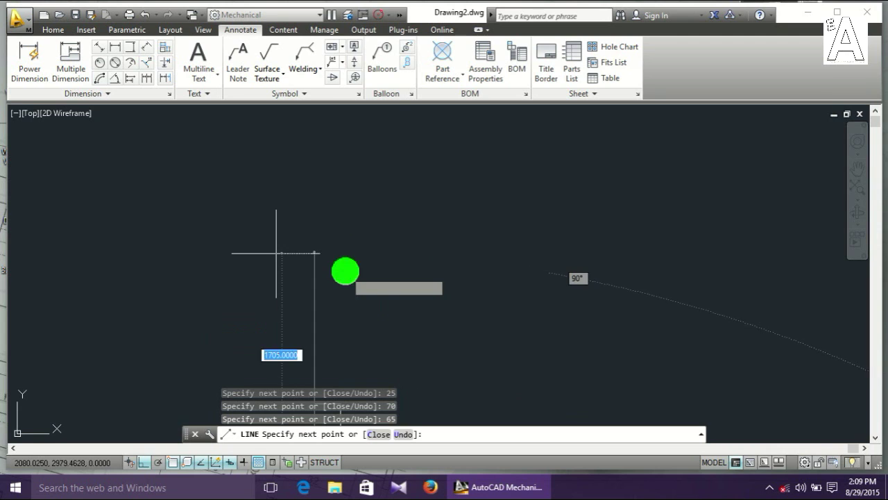
pyautogui.click(289, 217)
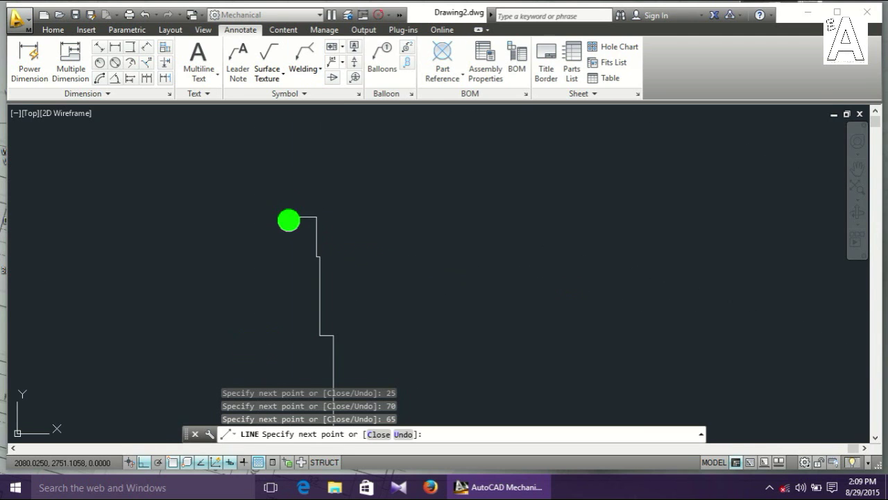
pyautogui.press('Return')
pyautogui.scroll(-2, 341, 220)
pyautogui.scroll(-2, 311, 238)
pyautogui.scroll(-3, 314, 163)
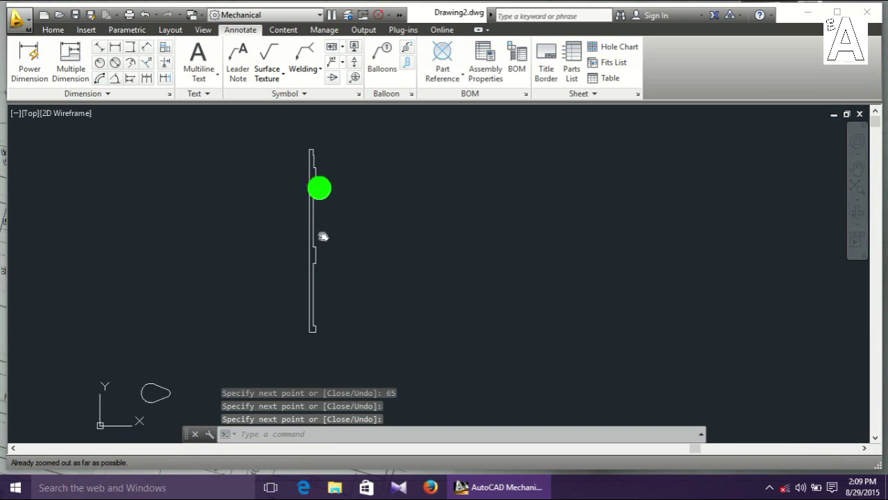
pyautogui.moveTo(317, 188); pyautogui.dragTo(321, 234, button='middle')
pyautogui.scroll(1, 278, 257)
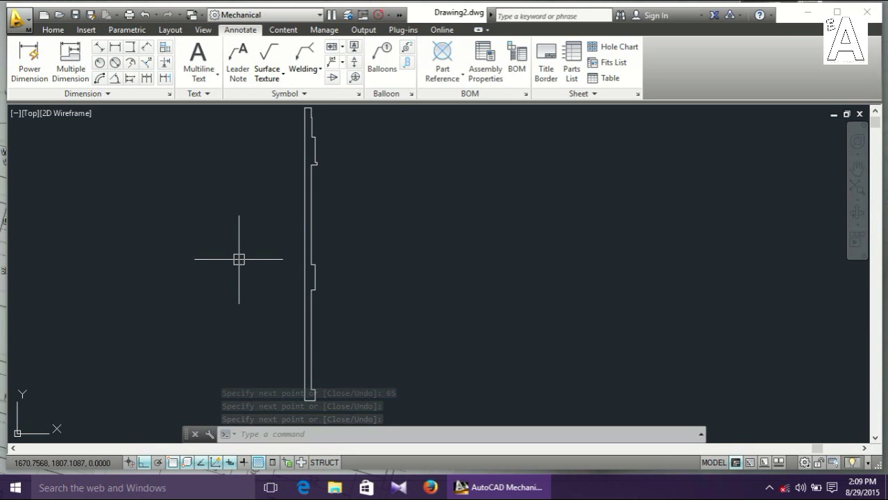
pyautogui.write('j')
# Window-select the nine profile lines and join them into one polyline
pyautogui.press('Return')
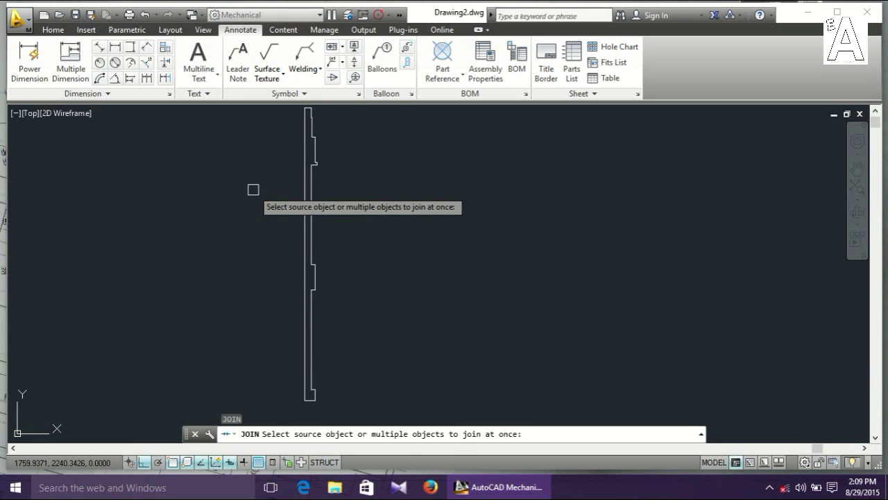
pyautogui.moveTo(254, 193); pyautogui.dragTo(258, 220, button='middle')
pyautogui.click(276, 123)
pyautogui.moveTo(365, 338); pyautogui.dragTo(383, 215, button='middle')
pyautogui.click(382, 349)
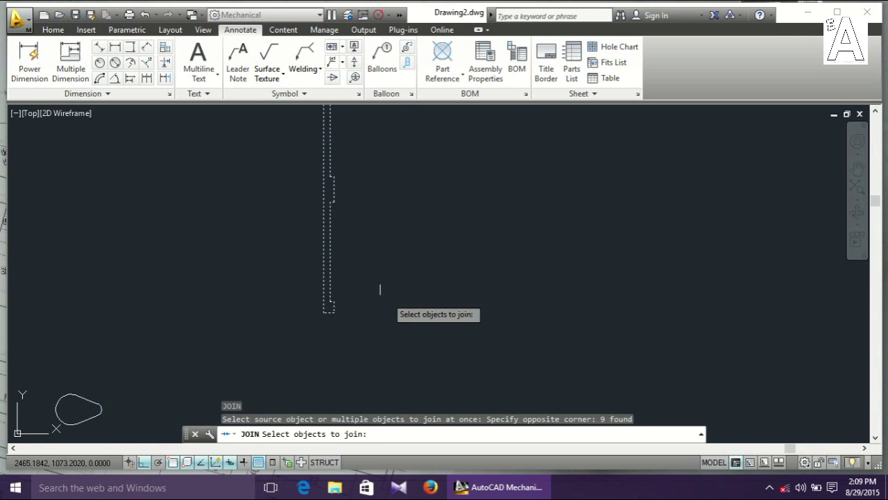
pyautogui.press('Return')
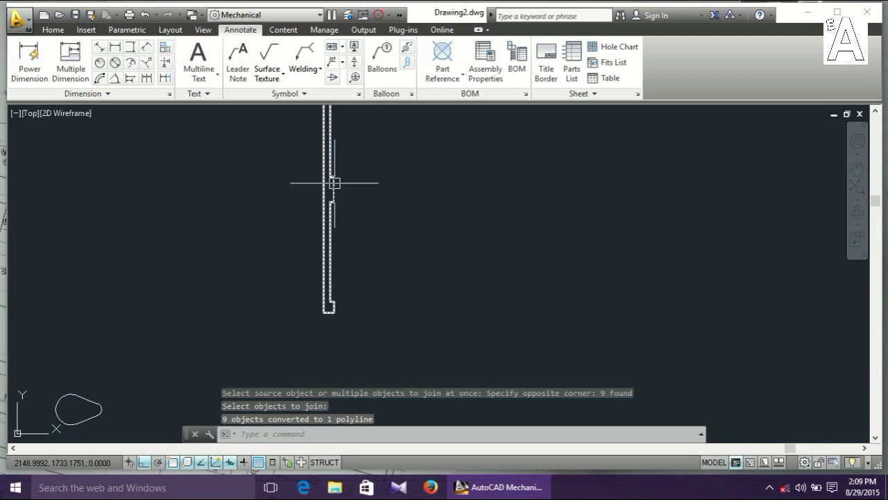
# Join that polyline with the notch lines and the right side and top edges
pyautogui.moveTo(321, 181); pyautogui.dragTo(319, 306, button='middle')
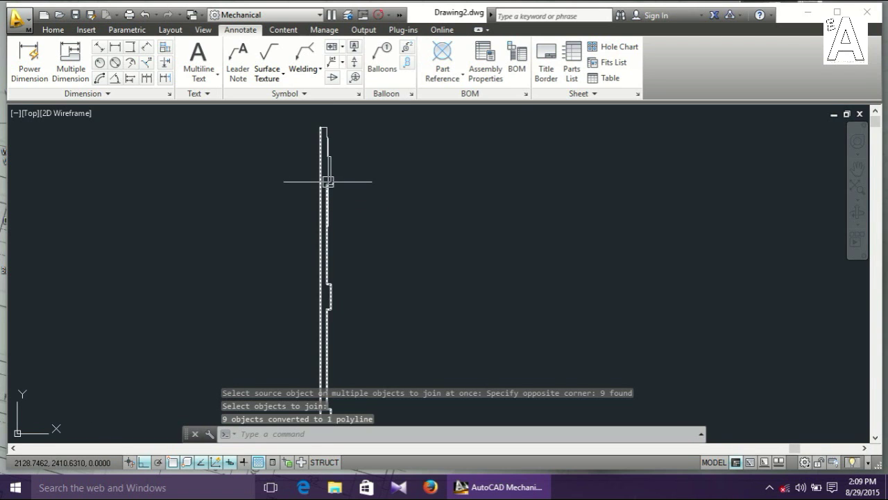
pyautogui.scroll(2, 323, 142)
pyautogui.scroll(1, 327, 168)
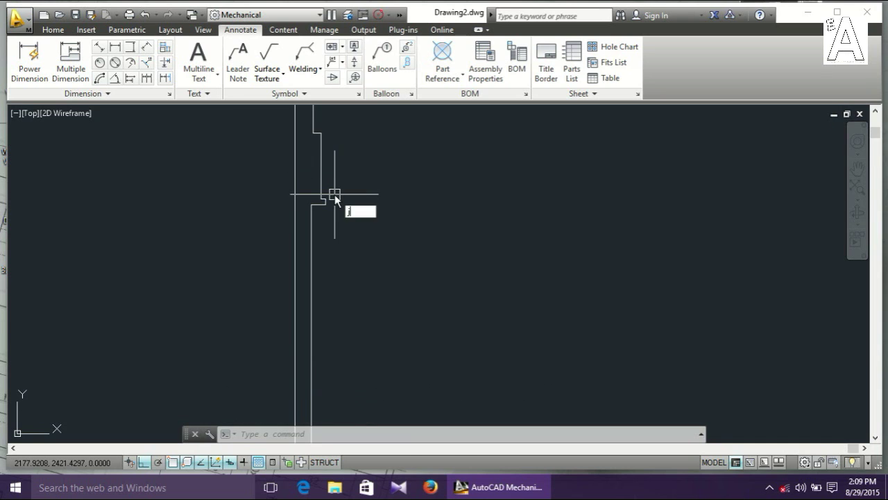
pyautogui.press('Return')
pyautogui.click(311, 242)
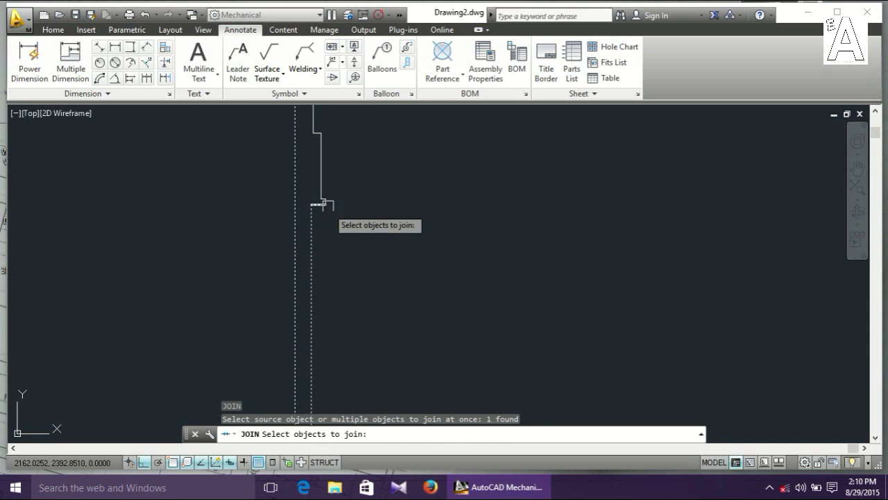
pyautogui.scroll(2, 317, 203)
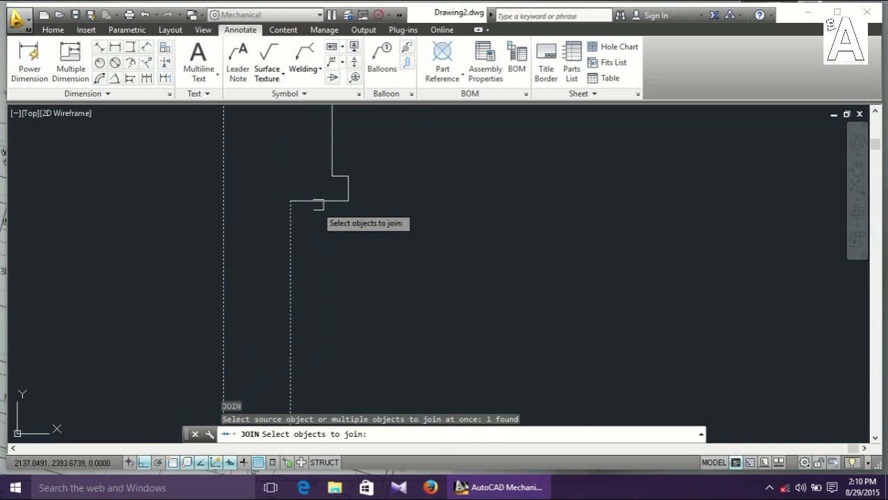
pyautogui.click(319, 202)
pyautogui.click(340, 175)
pyautogui.click(331, 172)
pyautogui.click(327, 153)
pyautogui.scroll(-3, 327, 156)
pyautogui.moveTo(328, 156); pyautogui.dragTo(330, 217, button='middle')
pyautogui.click(322, 153)
pyautogui.click(329, 168)
pyautogui.moveTo(329, 169); pyautogui.dragTo(312, 186, button='middle')
pyautogui.click(315, 165)
pyautogui.click(302, 136)
pyautogui.scroll(2, 333, 197)
pyautogui.scroll(5, 307, 198)
pyautogui.press('Return')
pyautogui.scroll(-5, 356, 195)
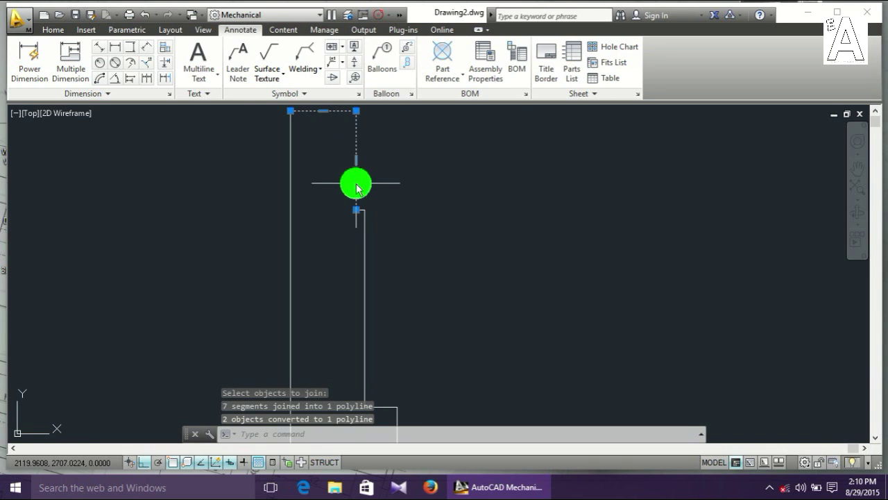
pyautogui.click(356, 183)
pyautogui.press('Escape')
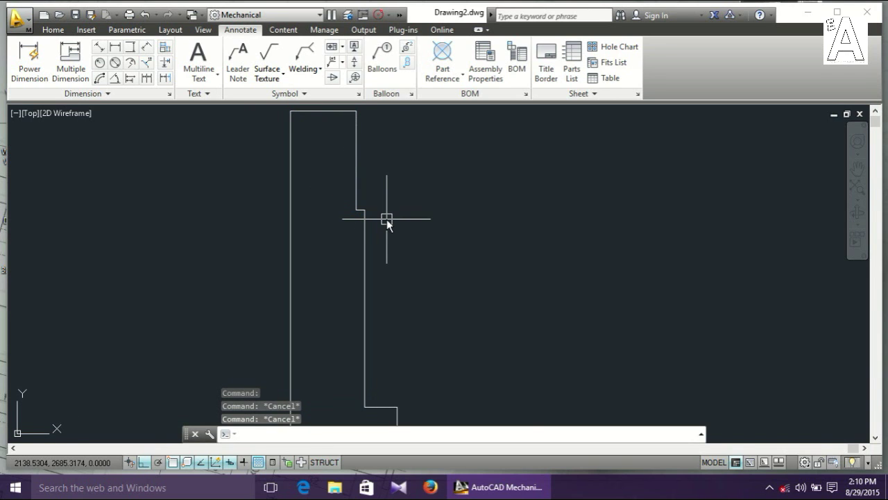
# Try converting the stepped outline into a region with REG
pyautogui.write('reg')
pyautogui.press('Return')
pyautogui.scroll(-3, 386, 220)
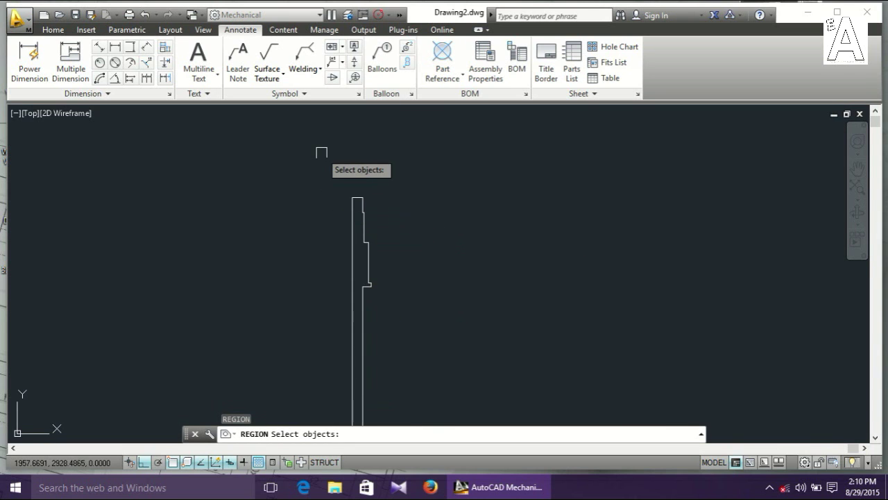
pyautogui.click(321, 152)
pyautogui.moveTo(430, 383); pyautogui.dragTo(396, 192, button='middle')
pyautogui.moveTo(426, 382); pyautogui.dragTo(399, 194, button='middle')
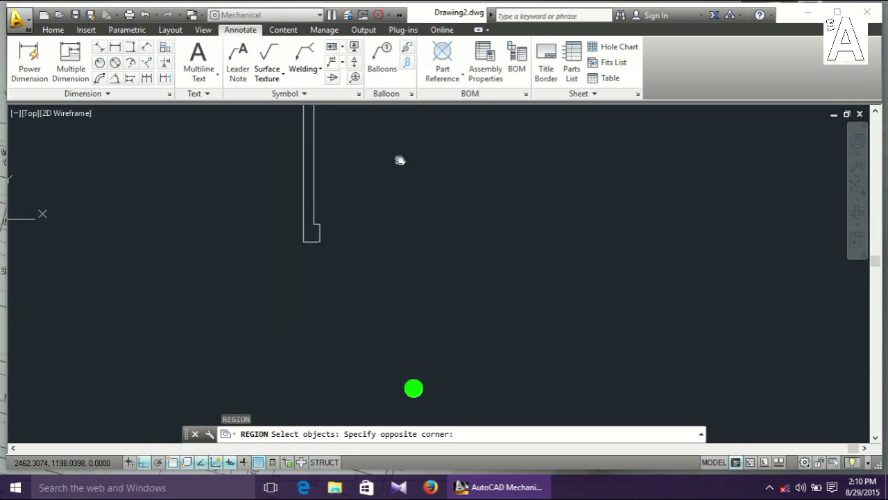
pyautogui.click(385, 274)
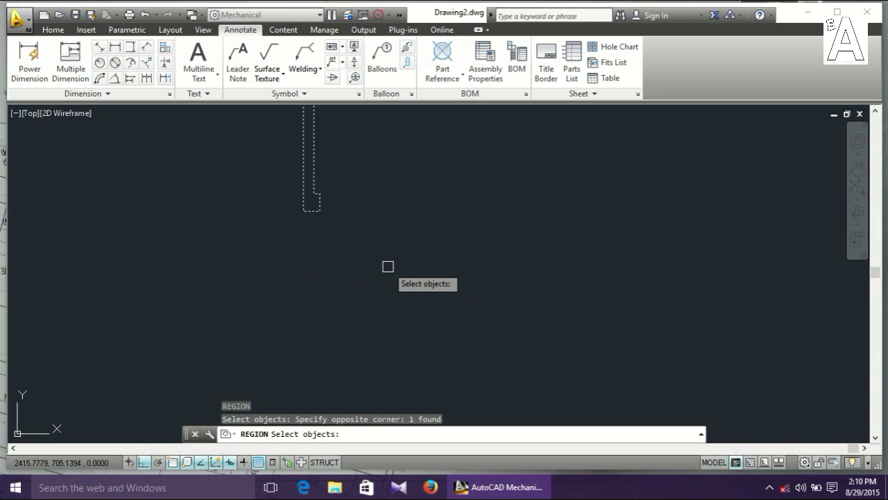
pyautogui.press('Return')
pyautogui.moveTo(314, 167); pyautogui.dragTo(321, 368, button='middle')
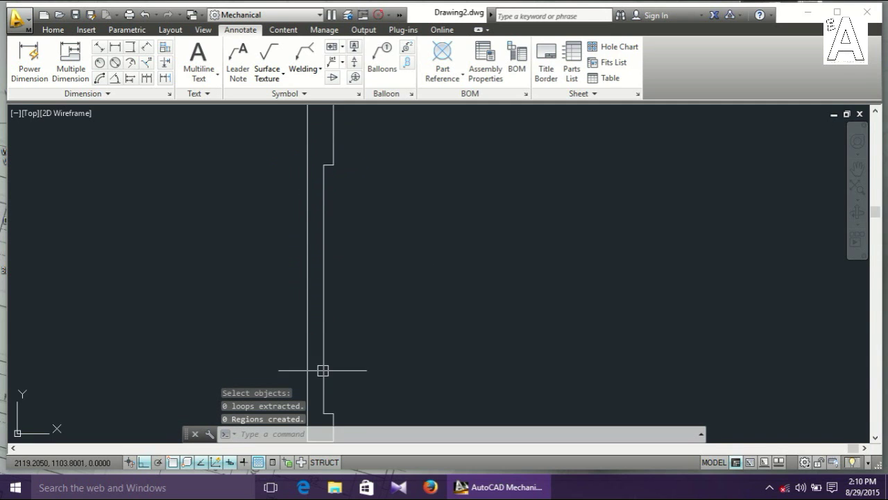
pyautogui.moveTo(340, 151); pyautogui.dragTo(292, 230, button='middle')
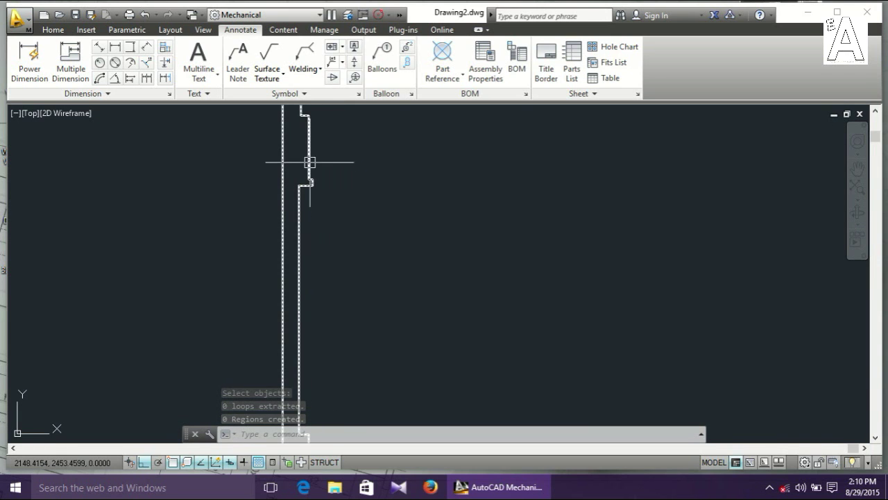
pyautogui.moveTo(310, 154); pyautogui.dragTo(317, 284, button='middle')
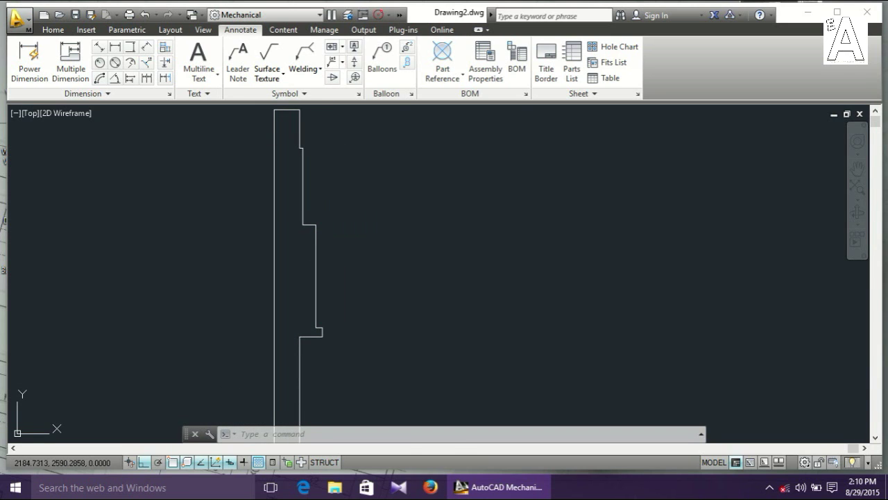
# Join the top segment to the long outline, forming one 16-segment polyline
pyautogui.write('join')
pyautogui.press('Return')
pyautogui.click(299, 113)
pyautogui.click(302, 174)
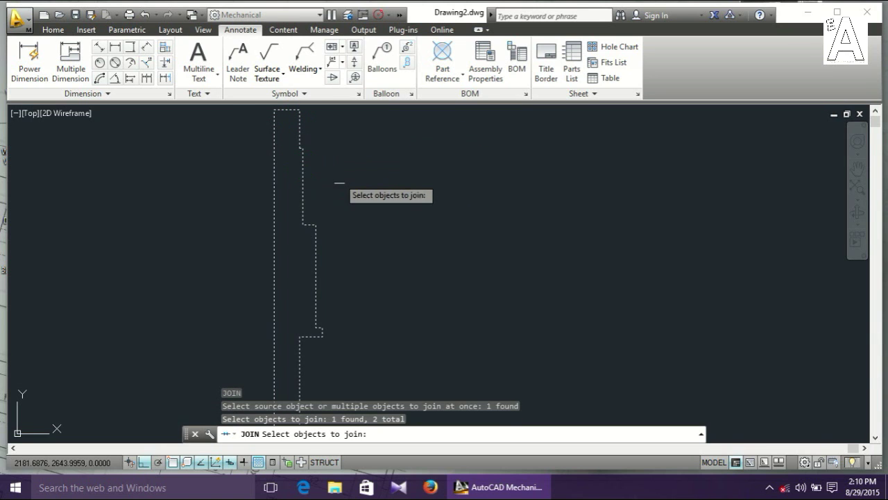
pyautogui.press('Return')
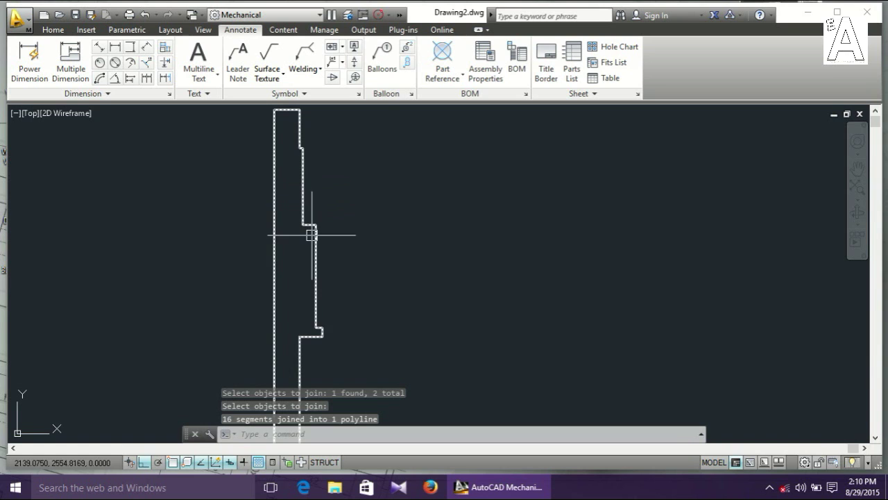
pyautogui.scroll(-2, 319, 309)
pyautogui.scroll(-5, 318, 312)
pyautogui.moveTo(318, 314); pyautogui.dragTo(440, 167, button='middle')
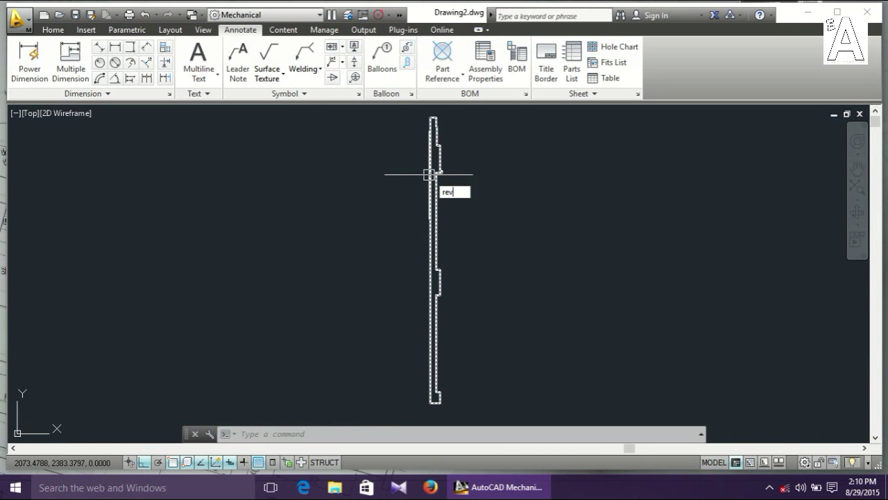
# Start REVOLVE and select the stepped outline as the only profile
pyautogui.press('Return')
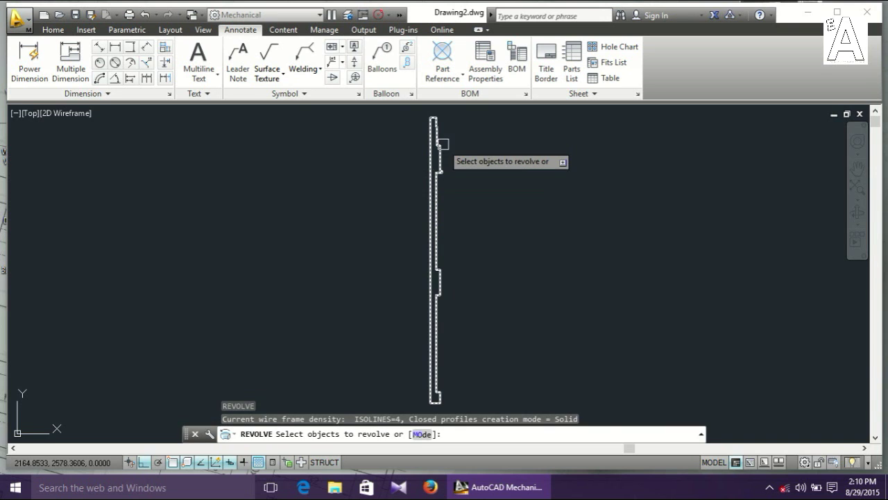
pyautogui.click(439, 145)
pyautogui.rightClick(446, 148)
pyautogui.click(472, 153)
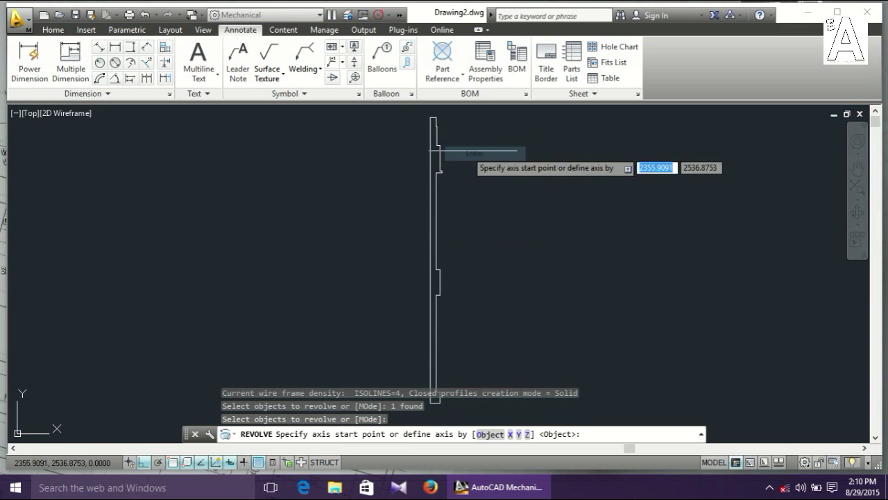
# Set the axis along the outline's straight edge and revolve a full 360°
pyautogui.scroll(8, 450, 203)
pyautogui.click(450, 203)
pyautogui.scroll(-8, 451, 222)
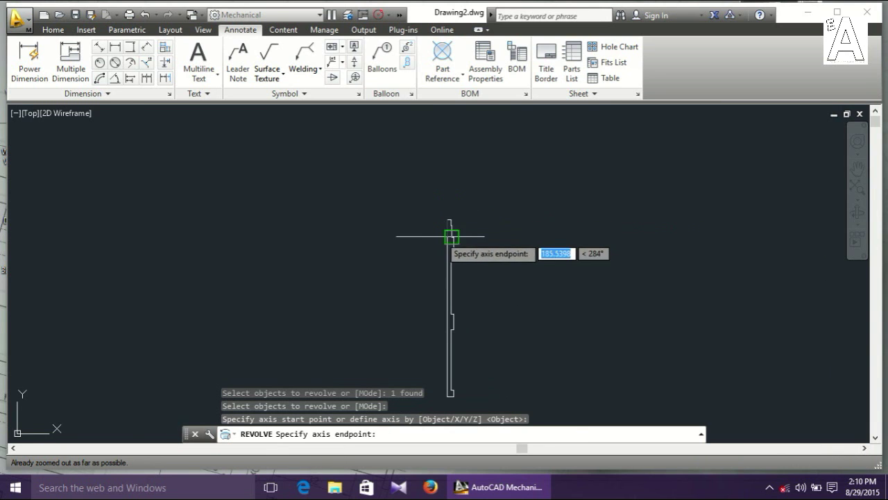
pyautogui.moveTo(448, 396); pyautogui.dragTo(463, 338, button='middle')
pyautogui.scroll(5, 463, 243)
pyautogui.scroll(2, 458, 248)
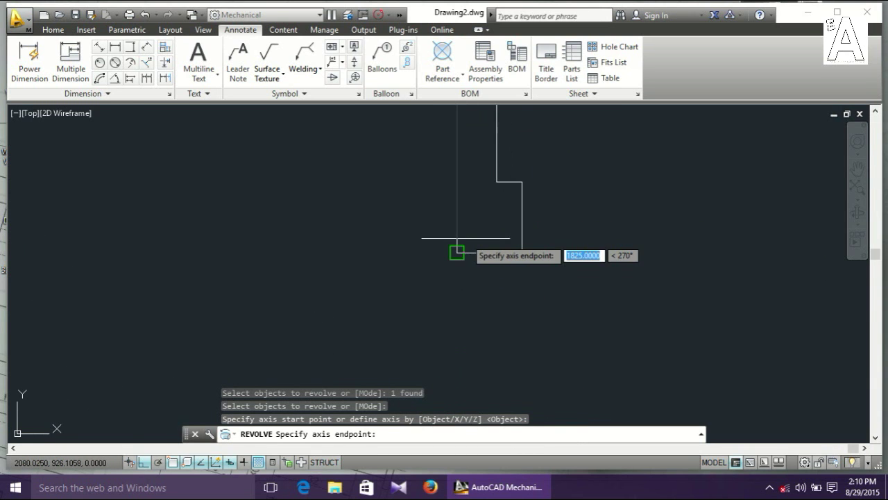
pyautogui.scroll(3, 456, 253)
pyautogui.click(456, 252)
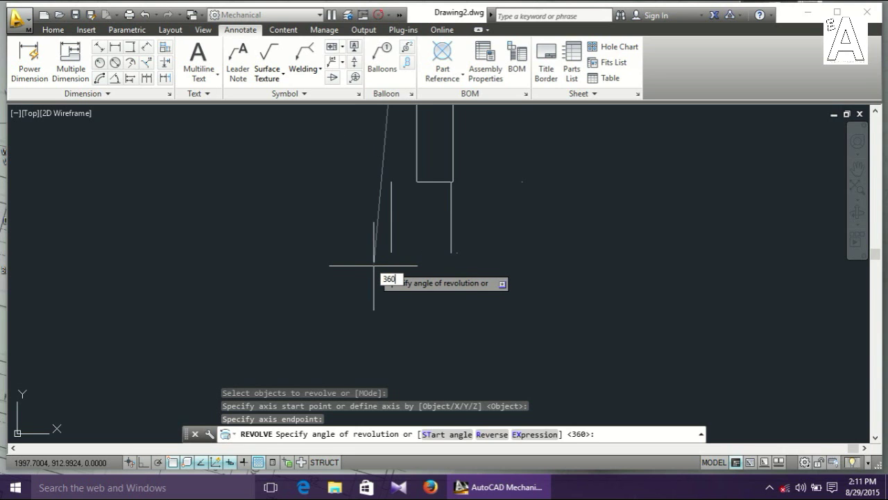
pyautogui.scroll(-2, 373, 264)
pyautogui.press('Return')
pyautogui.scroll(2, 462, 248)
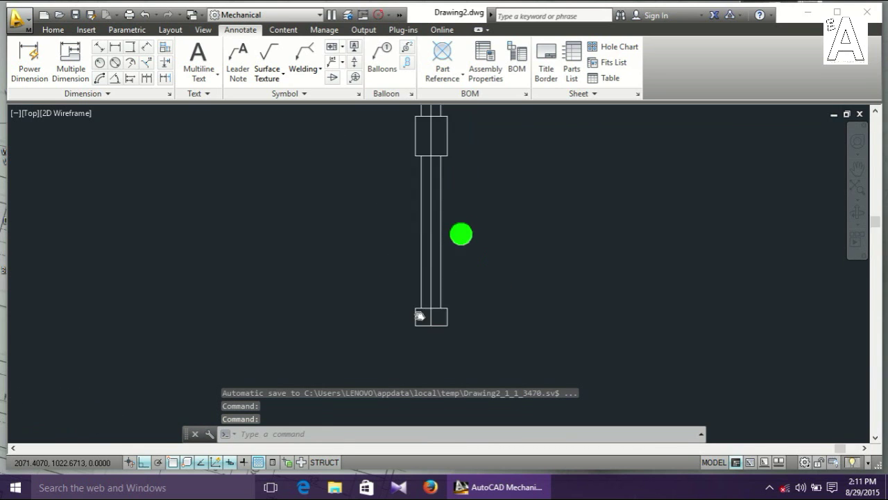
pyautogui.scroll(-2, 396, 319)
pyautogui.scroll(-2, 396, 247)
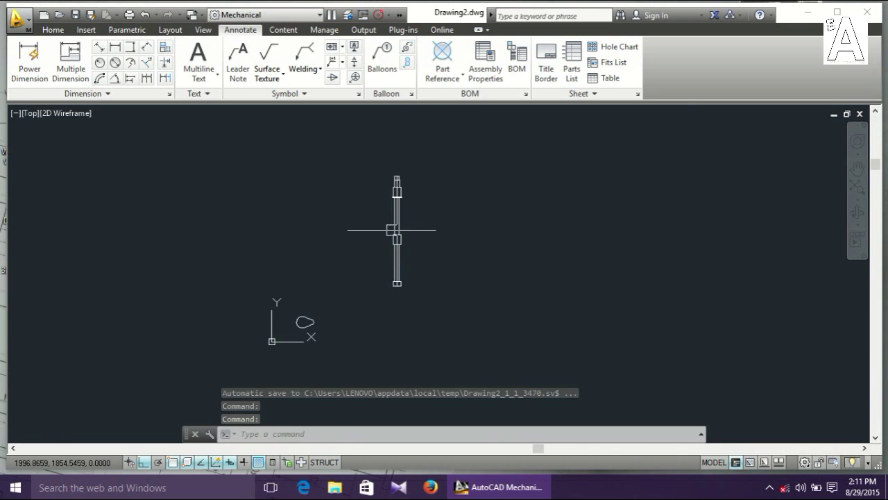
# Tilt the view and extrude the teardrop web profile to a height of 60
pyautogui.scroll(5, 308, 333)
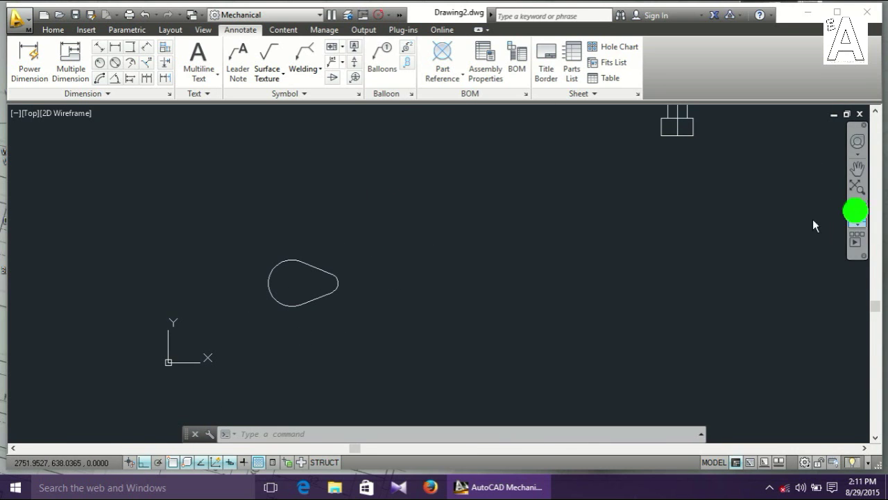
pyautogui.click(857, 216)
pyautogui.moveTo(381, 315)
pyautogui.mouseDown()
pyautogui.moveTo(398, 304)
pyautogui.moveTo(373, 335)
pyautogui.mouseUp()
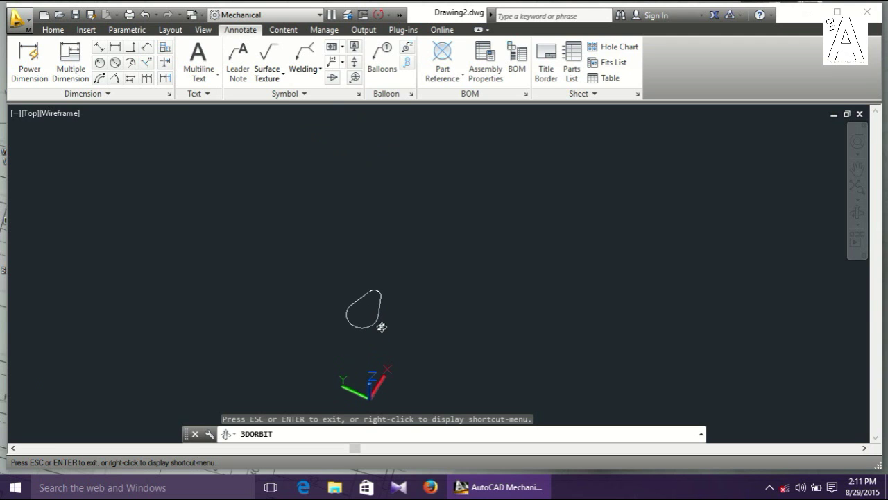
pyautogui.press('Escape')
pyautogui.press('Return')
pyautogui.click(374, 295)
pyautogui.rightClick(374, 295)
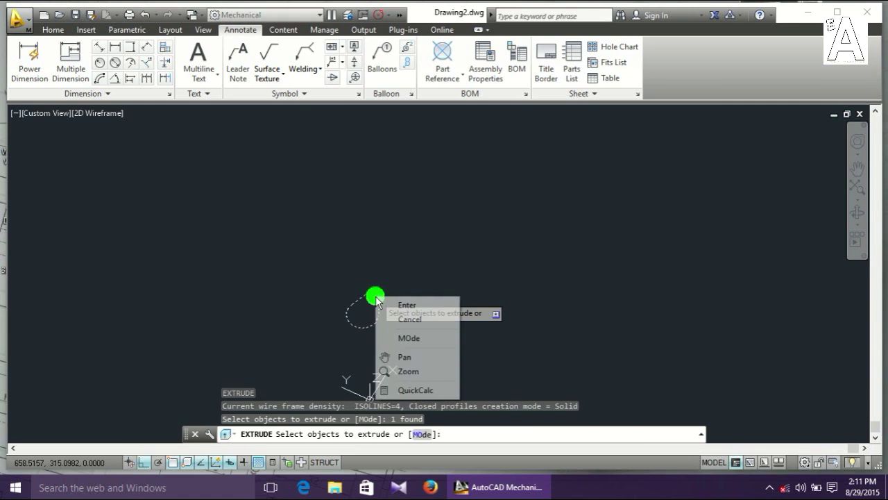
pyautogui.click(395, 301)
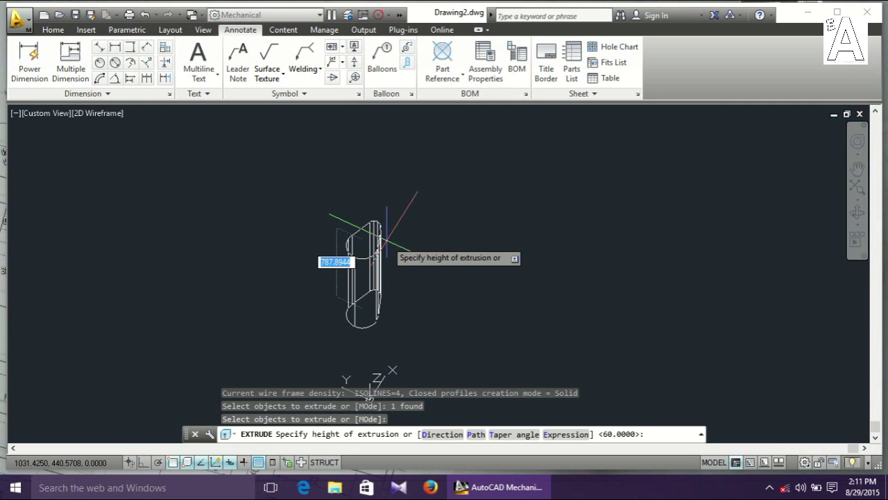
pyautogui.write('60')
pyautogui.press('Return')
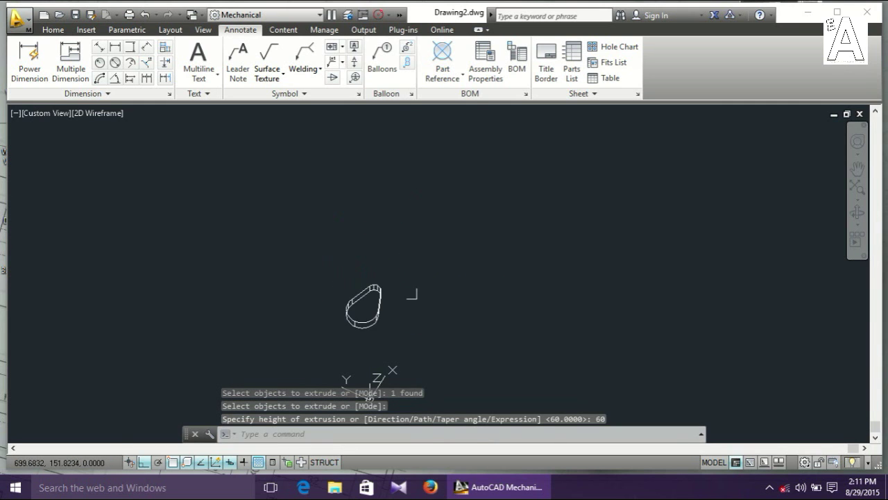
# Center the extruded web and switch the visual style to Realistic
pyautogui.scroll(3, 393, 342)
pyautogui.press('Escape')
pyautogui.press('Escape')
pyautogui.moveTo(361, 331); pyautogui.dragTo(326, 307, button='middle')
pyautogui.click(99, 111)
pyautogui.click(137, 190)
pyautogui.write('FILL')
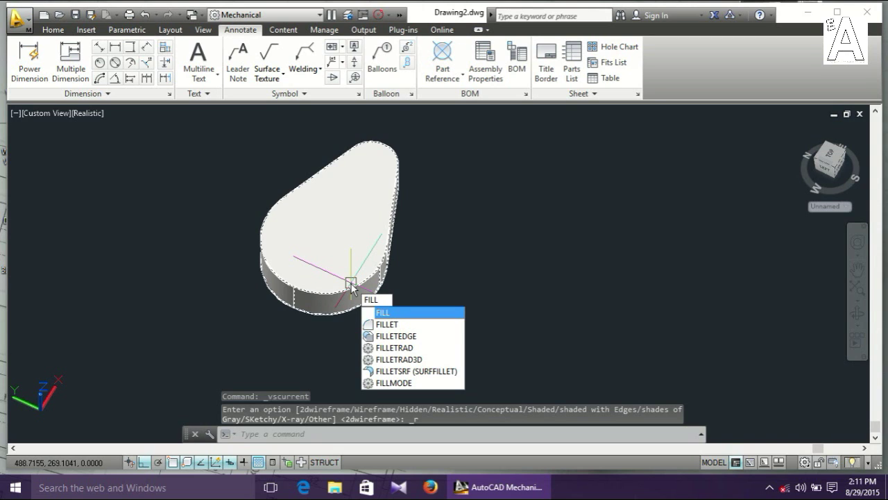
# Start FILLET with a 3-unit radius and pick edges around the web
pyautogui.press('Down')
pyautogui.press('Return')
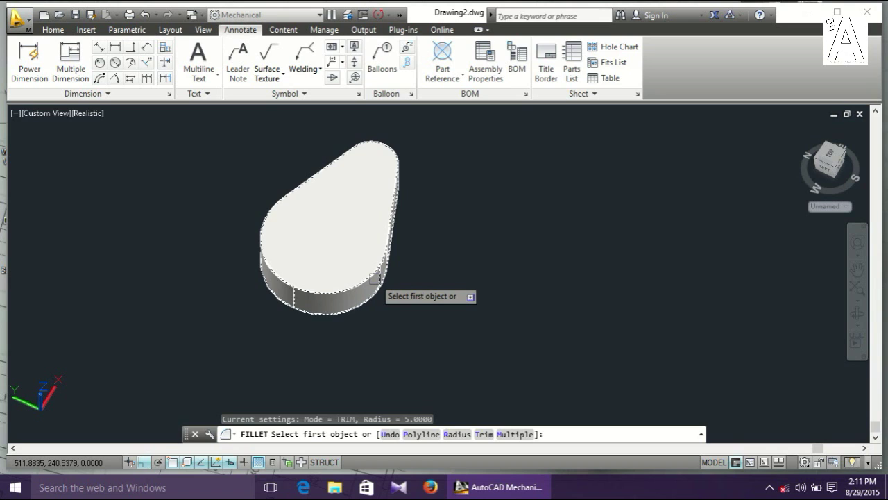
pyautogui.press('Return')
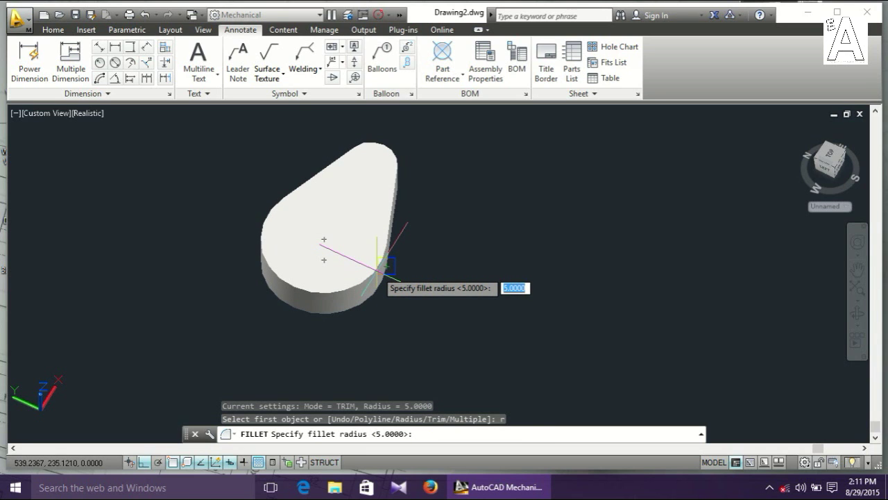
pyautogui.write('3')
pyautogui.press('Return')
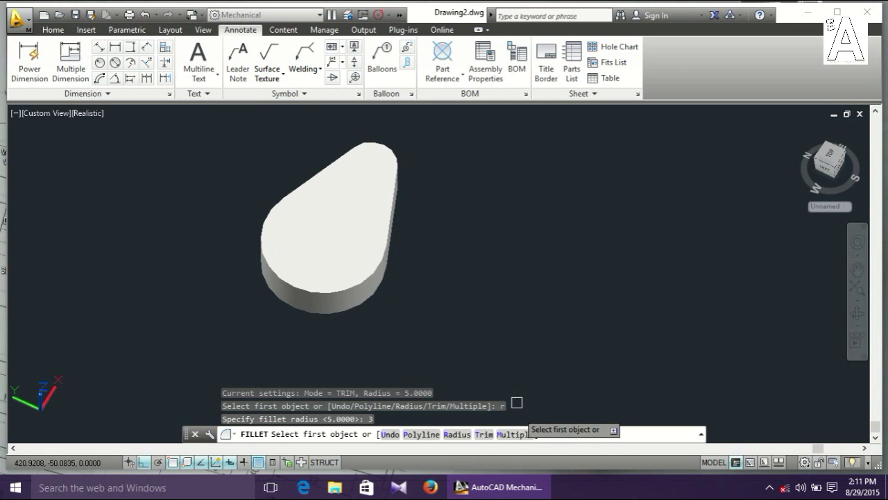
pyautogui.click(510, 435)
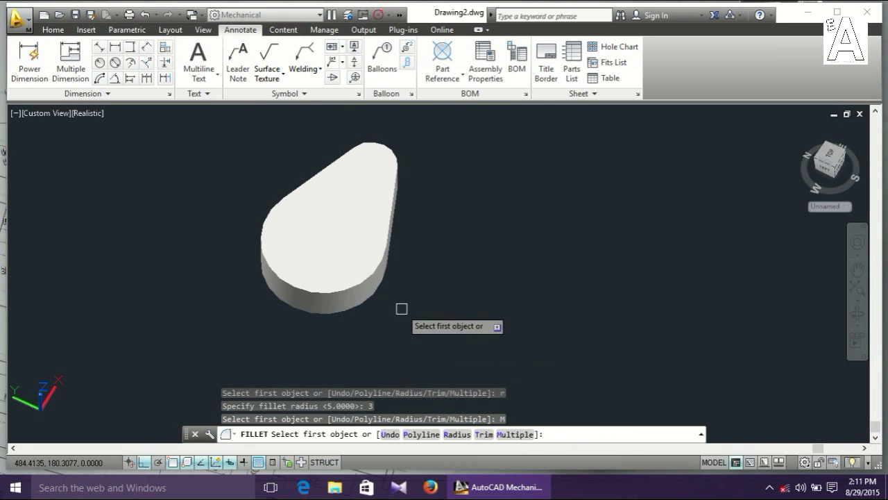
pyautogui.click(383, 281)
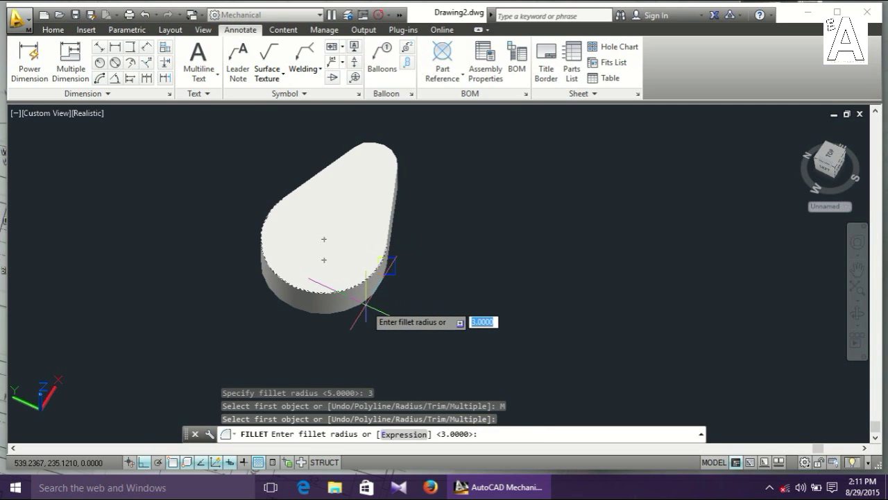
pyautogui.press('Return')
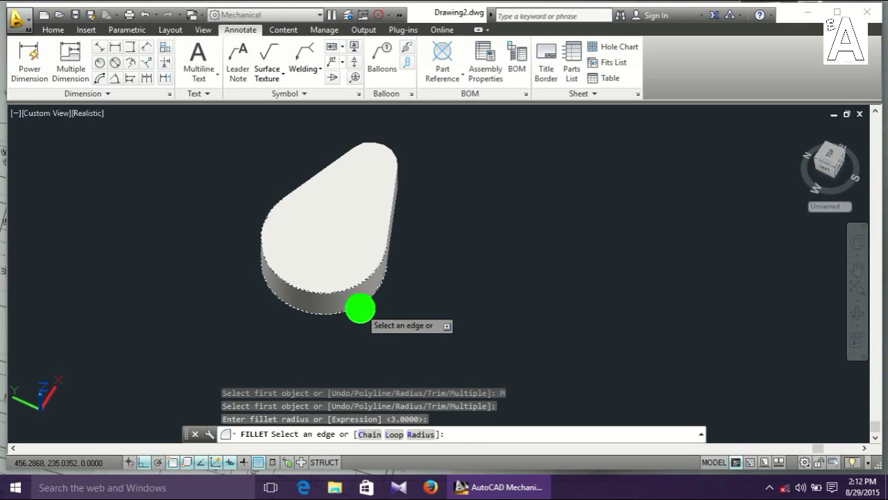
pyautogui.click(360, 308)
pyautogui.click(391, 208)
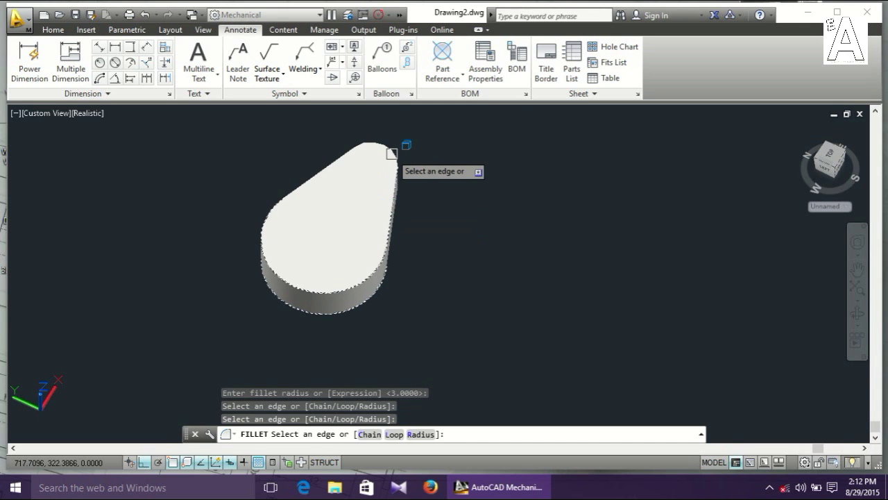
pyautogui.click(379, 144)
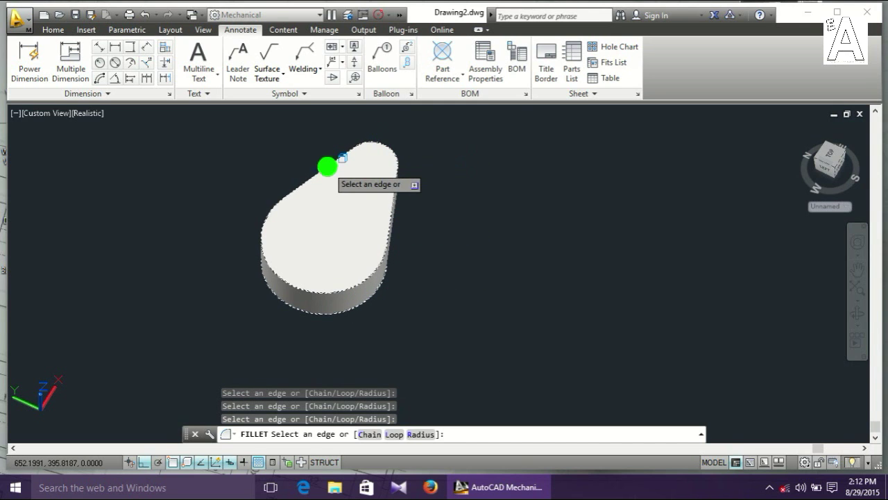
# Orbit to the web's underside, select its 8-edge chain and apply the fillet
pyautogui.click(857, 314)
pyautogui.moveTo(460, 307)
pyautogui.mouseDown()
pyautogui.moveTo(407, 251)
pyautogui.moveTo(386, 141)
pyautogui.mouseUp()
pyautogui.rightClick(430, 220)
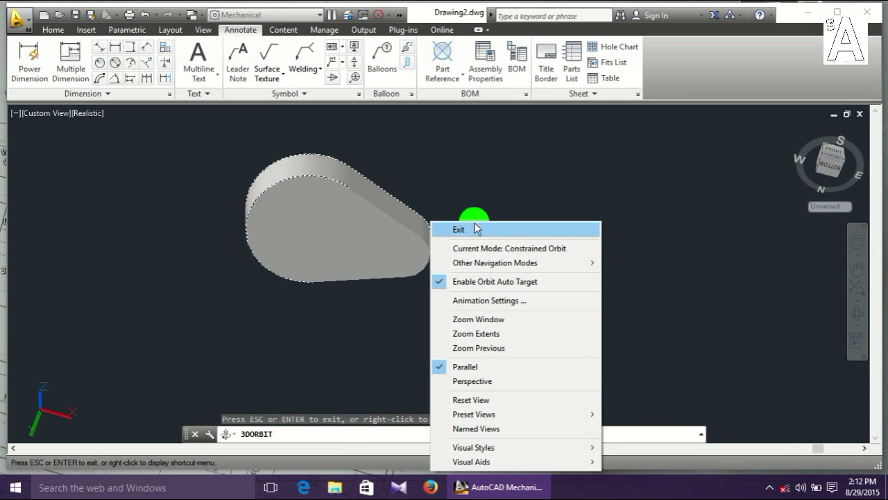
pyautogui.click(472, 227)
pyautogui.click(397, 226)
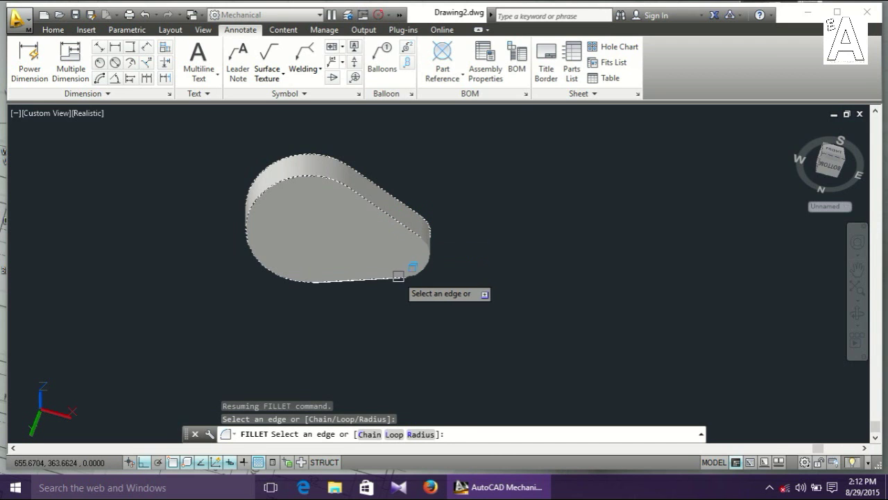
pyautogui.click(416, 264)
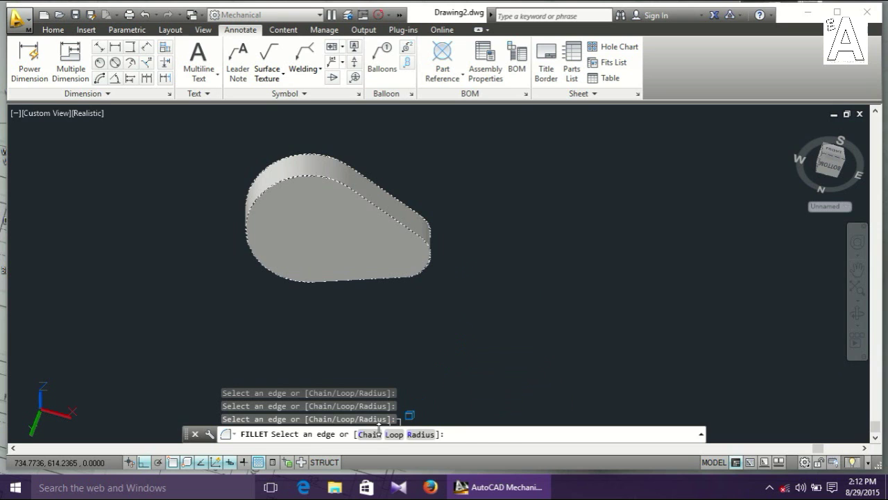
pyautogui.write('C')
pyautogui.click(422, 279)
pyautogui.press('Return')
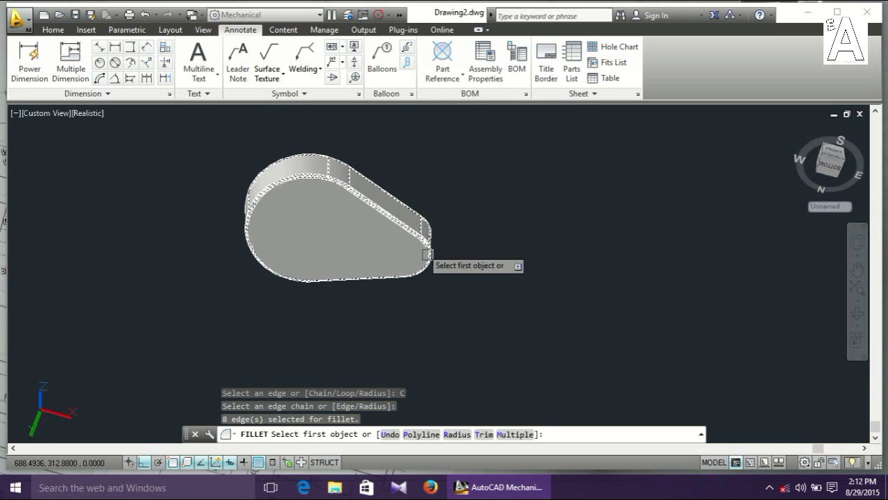
# Orbit and pan to inspect the filleted web, then cancel the leftover fillet
pyautogui.scroll(3, 389, 201)
pyautogui.scroll(4, 486, 208)
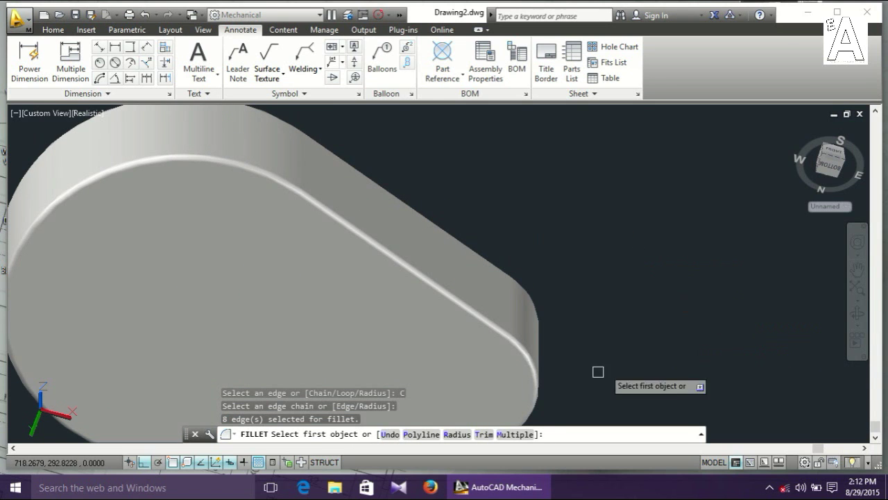
pyautogui.scroll(-5, 535, 401)
pyautogui.scroll(5, 537, 402)
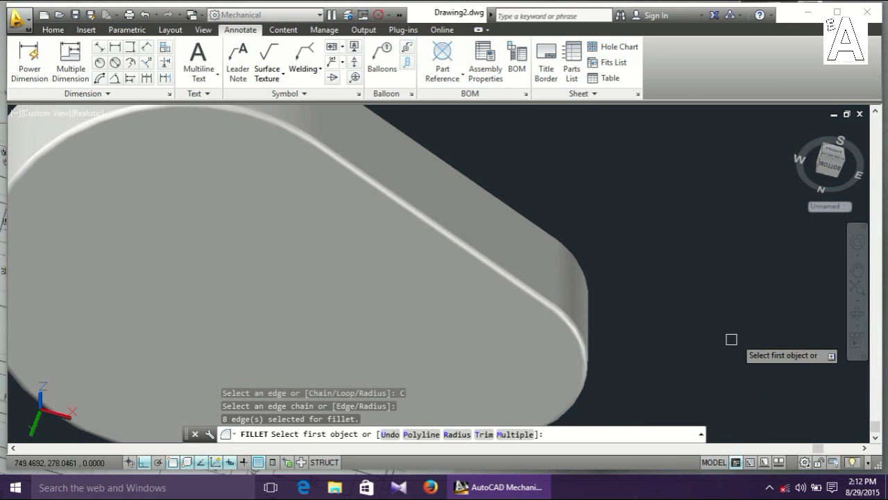
pyautogui.click(856, 313)
pyautogui.moveTo(631, 313)
pyautogui.mouseDown()
pyautogui.moveTo(650, 418)
pyautogui.moveTo(635, 389)
pyautogui.mouseUp()
pyautogui.moveTo(539, 254)
pyautogui.mouseDown()
pyautogui.moveTo(525, 322)
pyautogui.moveTo(471, 244)
pyautogui.mouseUp()
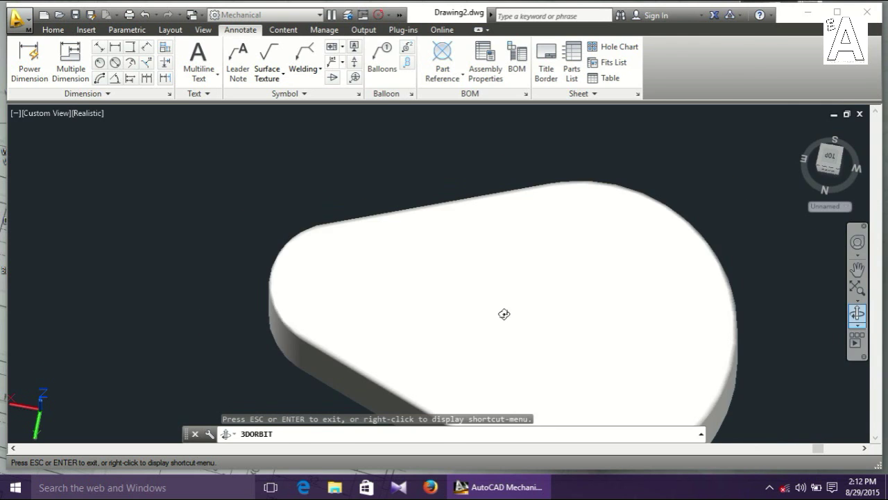
pyautogui.moveTo(503, 314); pyautogui.dragTo(496, 308)
pyautogui.rightClick(496, 307)
pyautogui.click(517, 60)
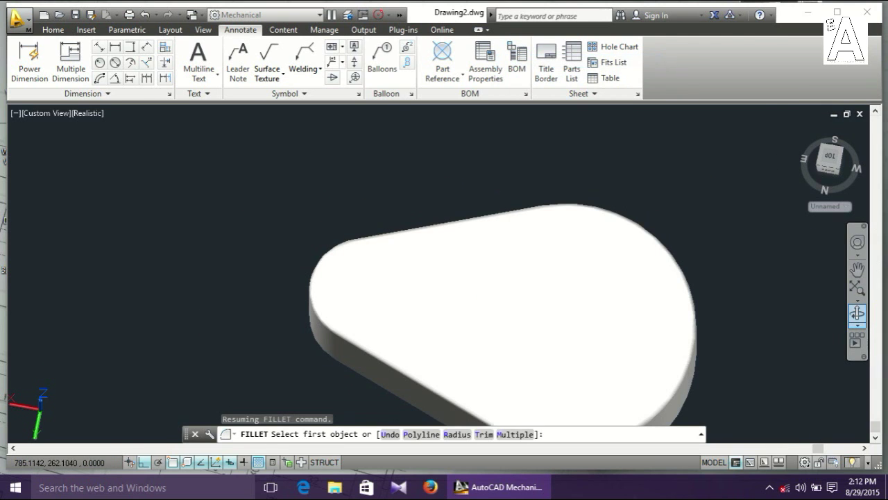
pyautogui.scroll(-9, 484, 184)
pyautogui.moveTo(484, 184); pyautogui.dragTo(344, 283, button='middle')
pyautogui.press('Escape')
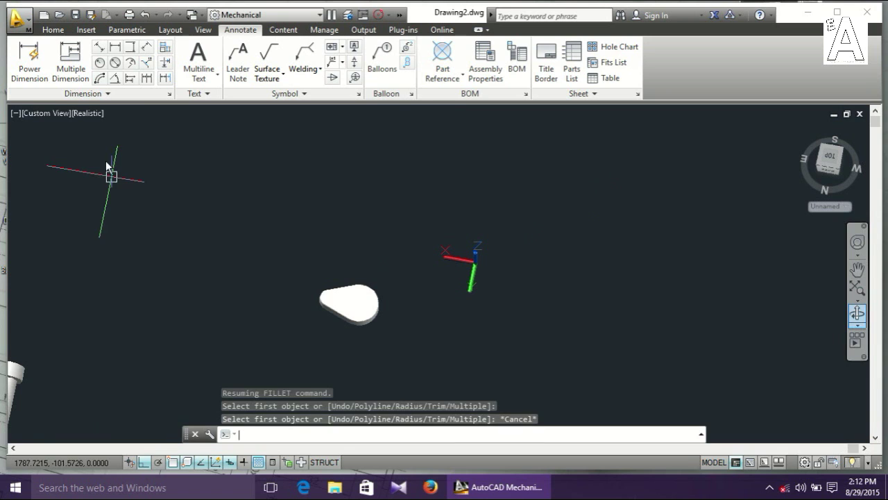
# Switch to the Top view and orbit the shaft into an angled view
pyautogui.click(59, 111)
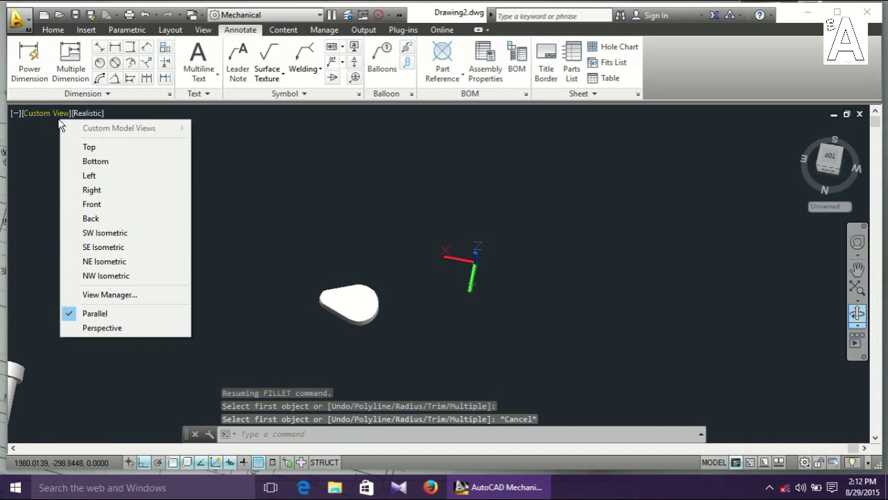
pyautogui.click(88, 145)
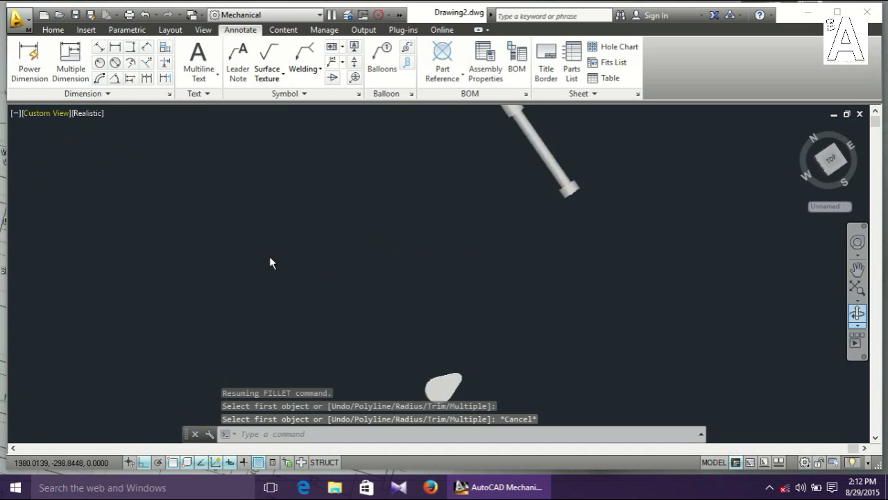
pyautogui.click(858, 314)
pyautogui.moveTo(458, 349)
pyautogui.mouseDown()
pyautogui.moveTo(541, 349)
pyautogui.moveTo(517, 276)
pyautogui.moveTo(424, 234)
pyautogui.moveTo(389, 202)
pyautogui.moveTo(334, 197)
pyautogui.moveTo(312, 294)
pyautogui.moveTo(292, 321)
pyautogui.moveTo(315, 328)
pyautogui.mouseUp()
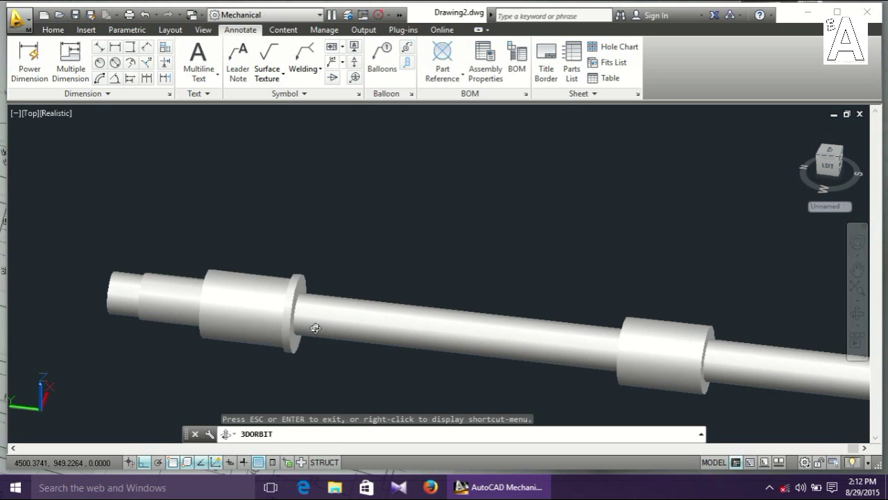
pyautogui.rightClick(72, 182)
pyautogui.click(113, 187)
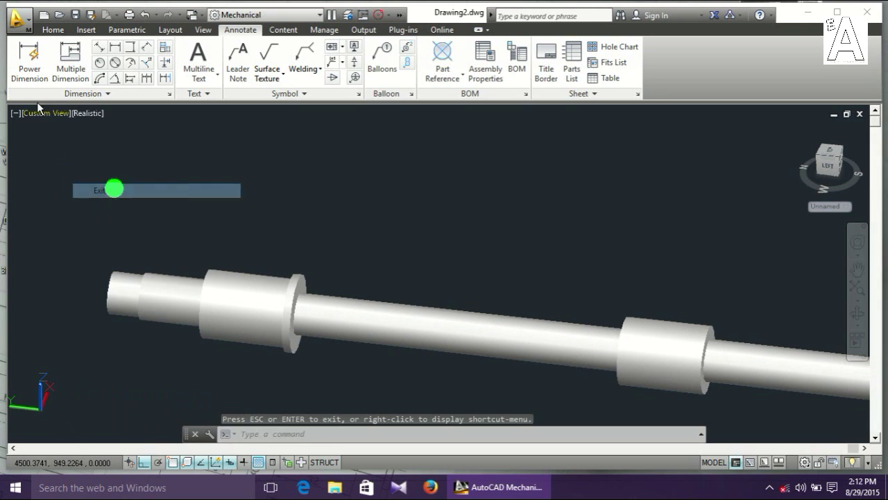
# Set the visual style to 2D Wireframe and zoom out so shaft and web both show
pyautogui.click(81, 114)
pyautogui.click(115, 147)
pyautogui.scroll(-2, 229, 247)
pyautogui.scroll(-2, 448, 377)
pyautogui.moveTo(474, 391); pyautogui.dragTo(426, 288, button='middle')
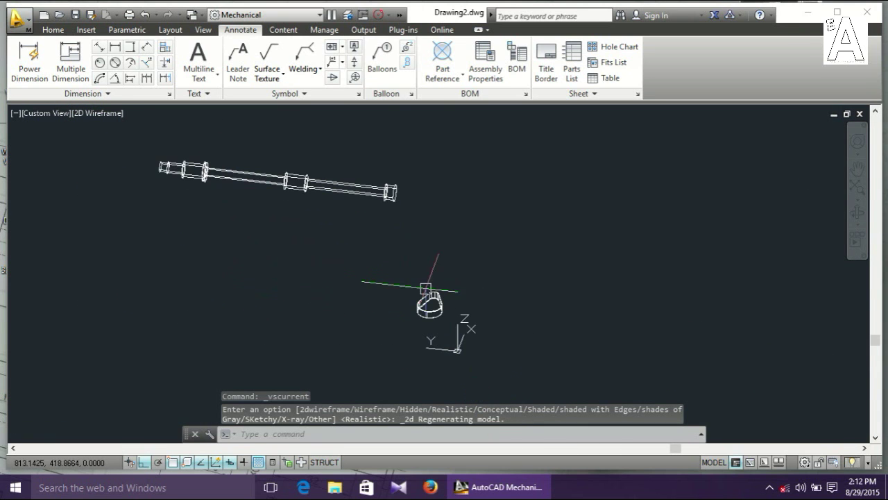
# Rotate the teardrop web 90° in 3D with 3DROTATE about a point on it
pyautogui.write('3')
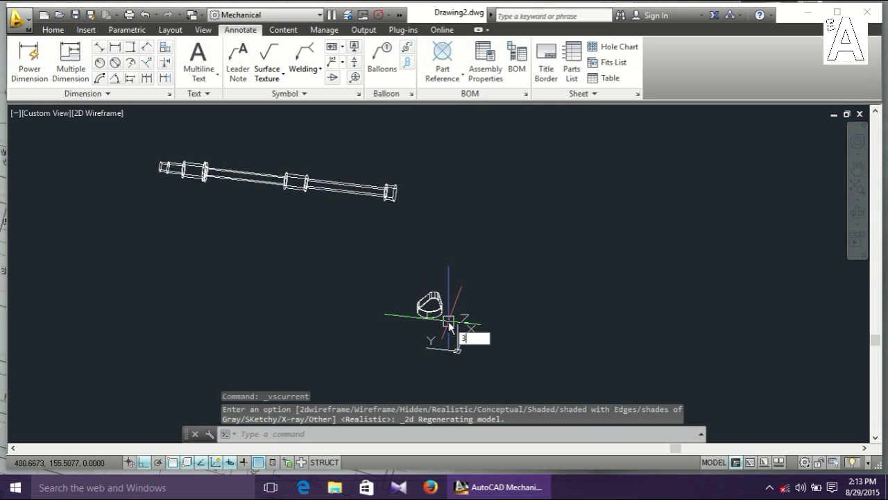
pyautogui.write('DROTATE')
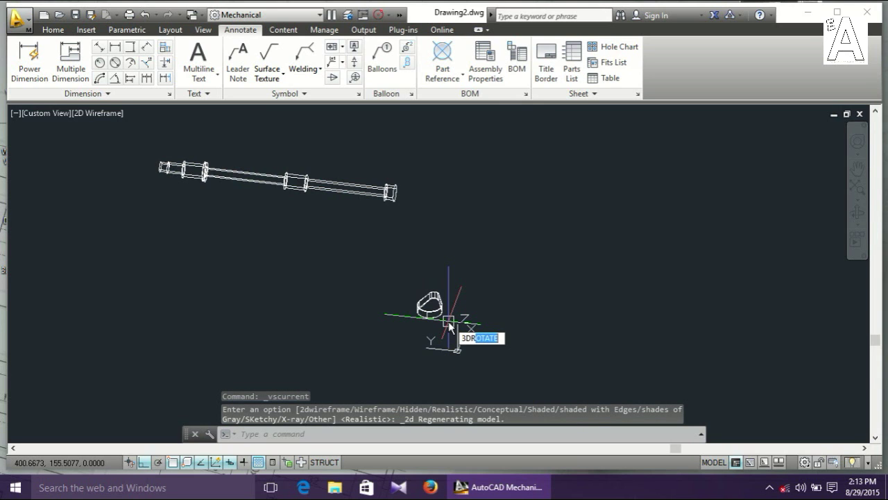
pyautogui.press('Return')
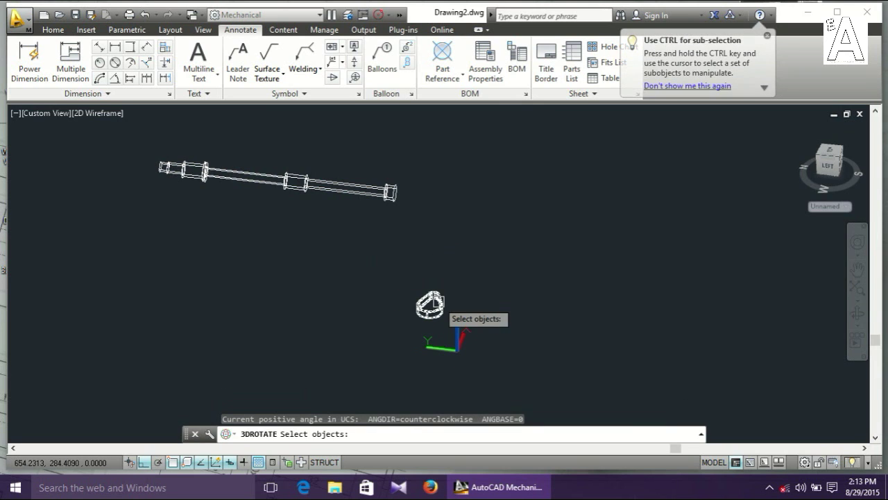
pyautogui.click(430, 304)
pyautogui.press('Return')
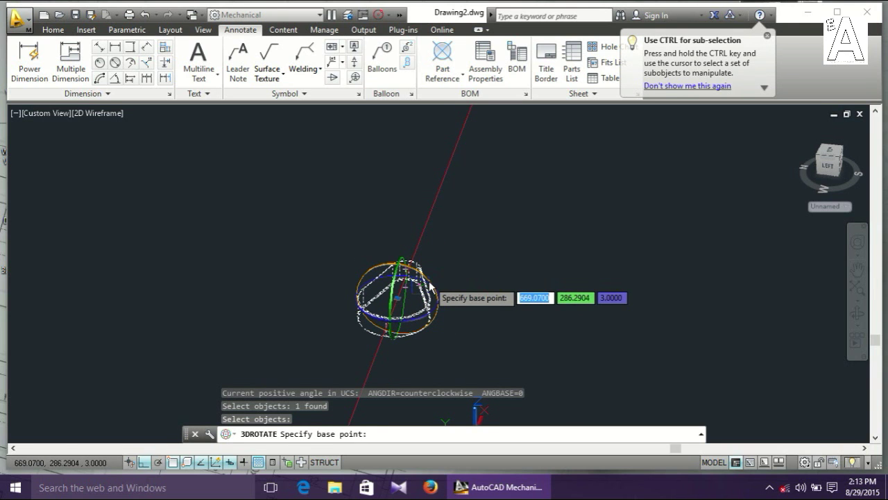
pyautogui.click(426, 278)
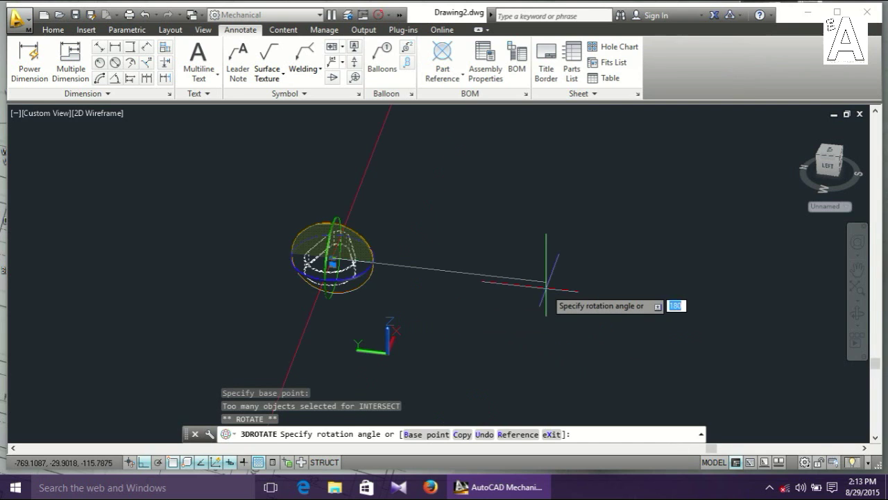
pyautogui.write('90')
pyautogui.press('Return')
# Rotate the web a further 270° in plane about a picked base point
pyautogui.scroll(-2, 415, 275)
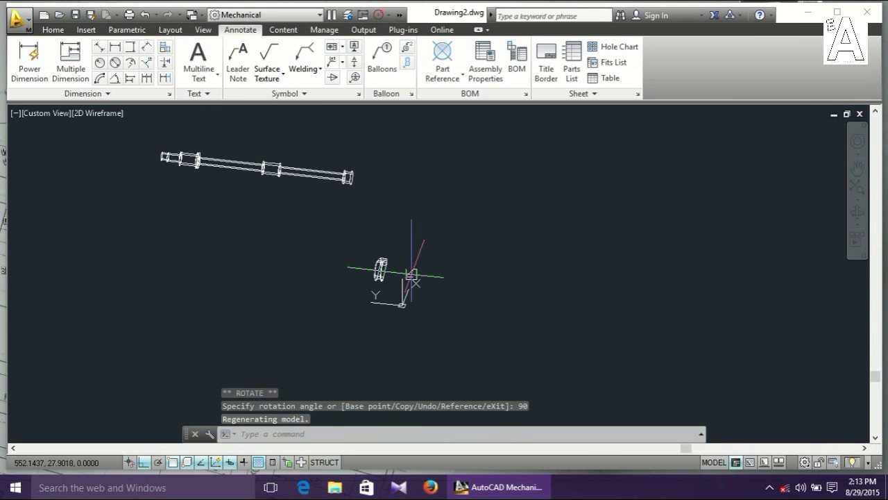
pyautogui.scroll(-1, 415, 275)
pyautogui.keyDown('shift'); pyautogui.moveTo(440, 273); pyautogui.dragTo(384, 285, button='middle'); pyautogui.keyUp('shift')
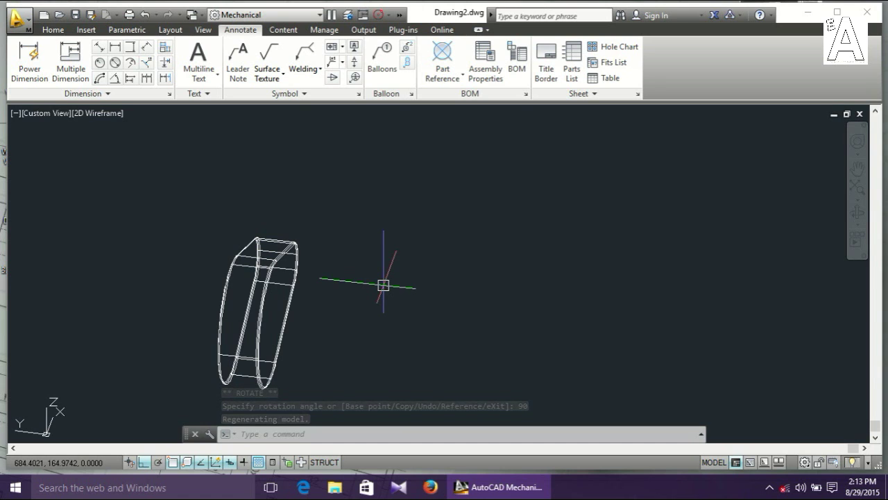
pyautogui.click(278, 255)
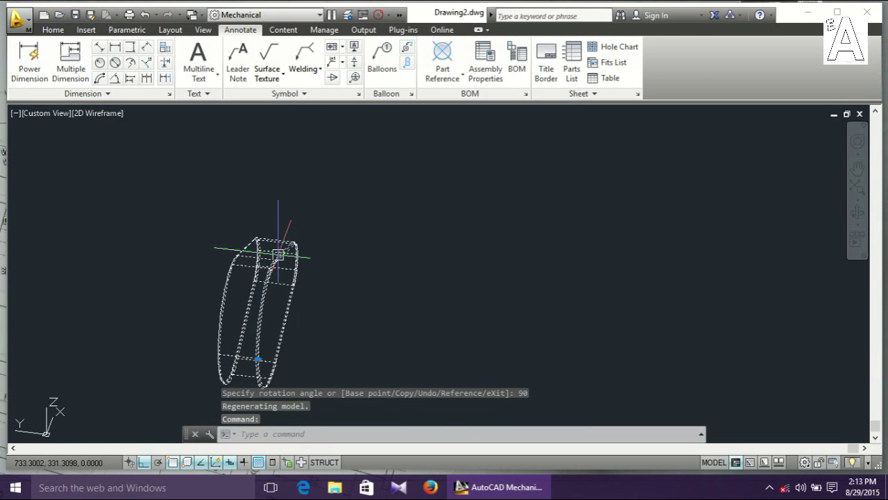
pyautogui.rightClick(278, 255)
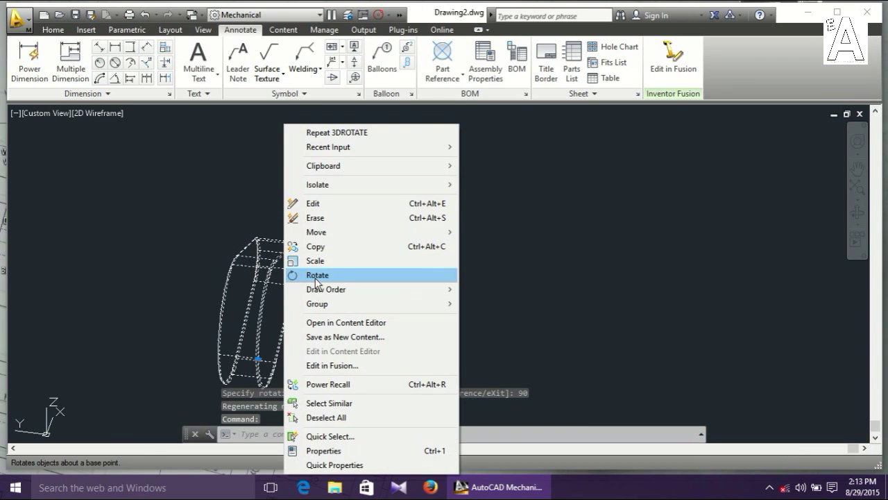
pyautogui.click(316, 274)
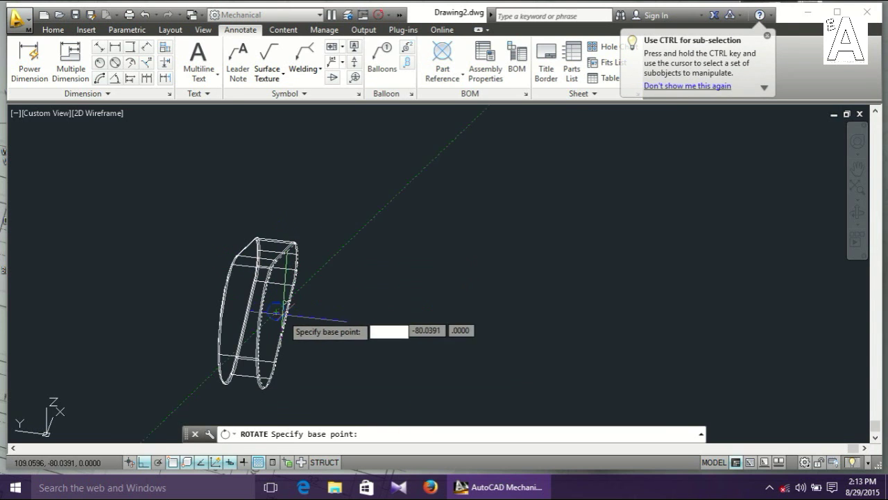
pyautogui.scroll(5, 277, 310)
pyautogui.click(287, 303)
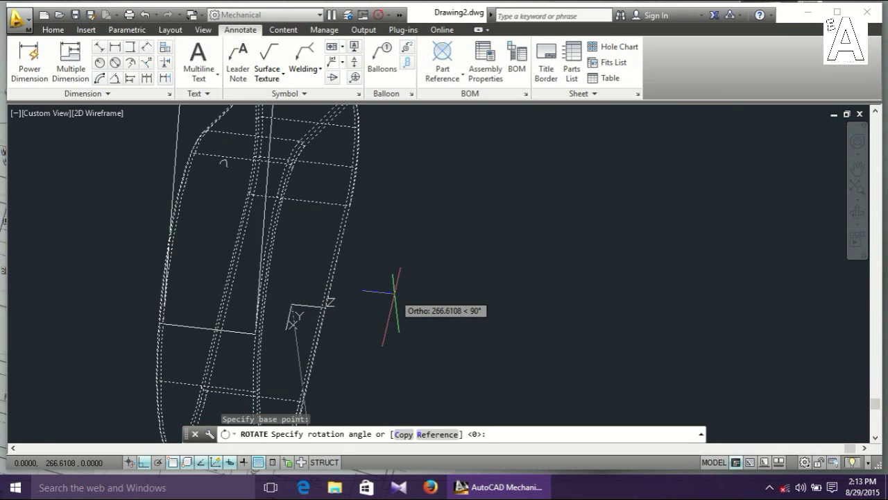
pyautogui.scroll(-5, 394, 293)
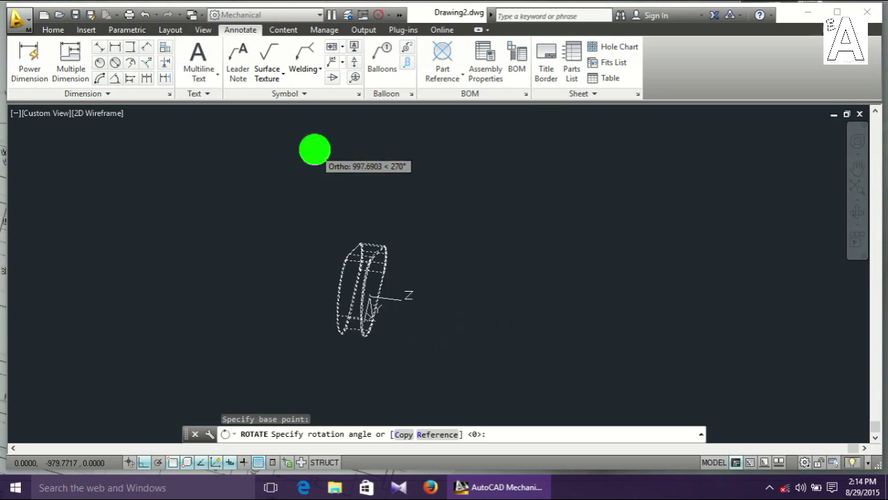
pyautogui.click(314, 149)
pyautogui.scroll(-2, 480, 222)
pyautogui.scroll(-2, 482, 232)
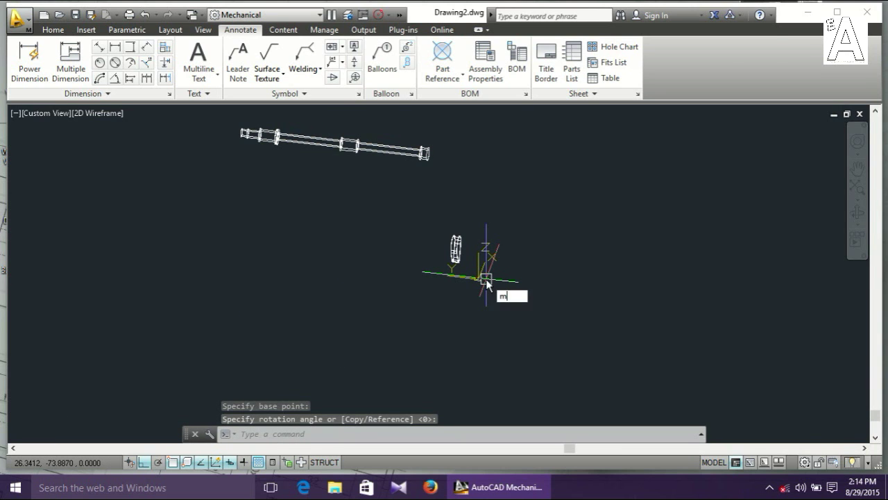
pyautogui.write('m')
pyautogui.press('Return')
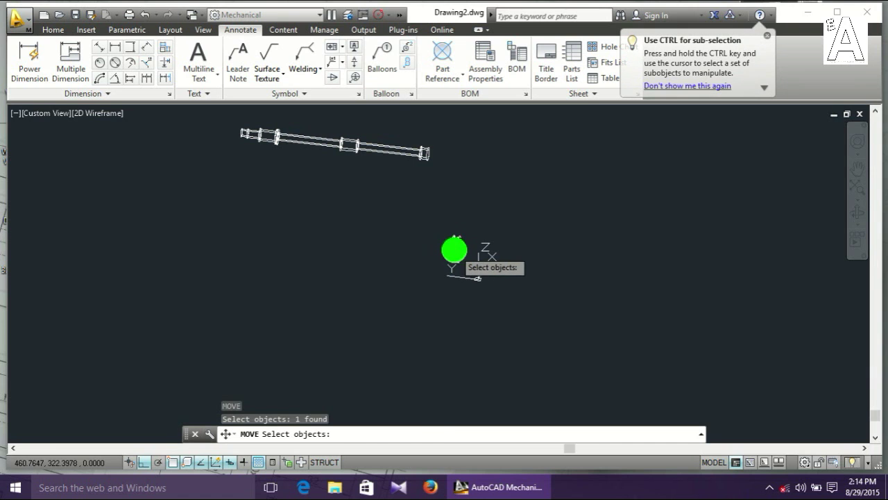
# Move the upright web with Ortho off and place it just above the shaft
pyautogui.press('Return')
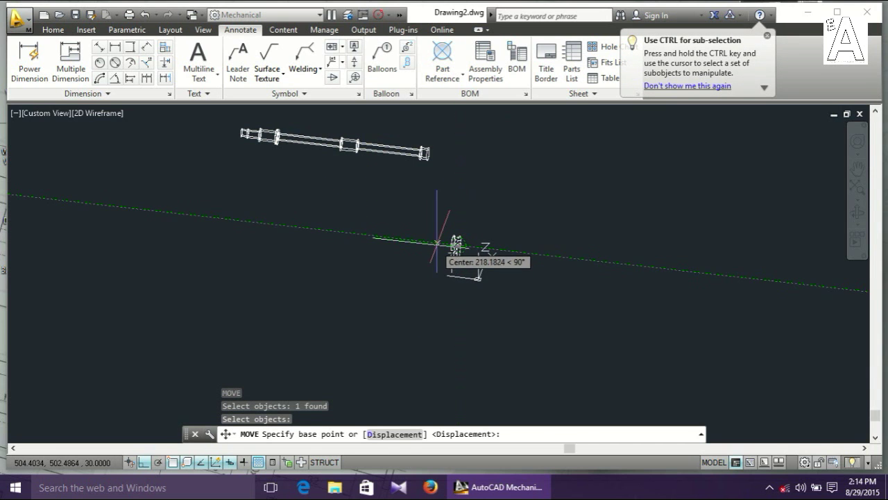
pyautogui.click(438, 245)
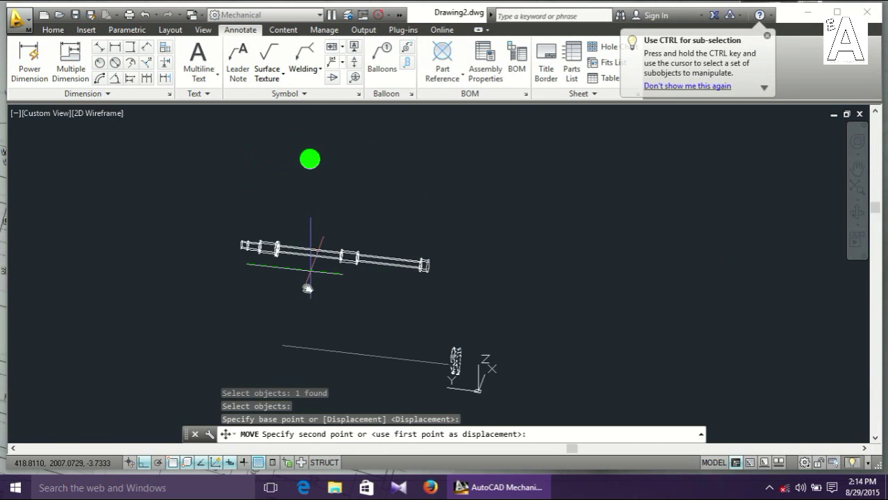
pyautogui.press('F8')
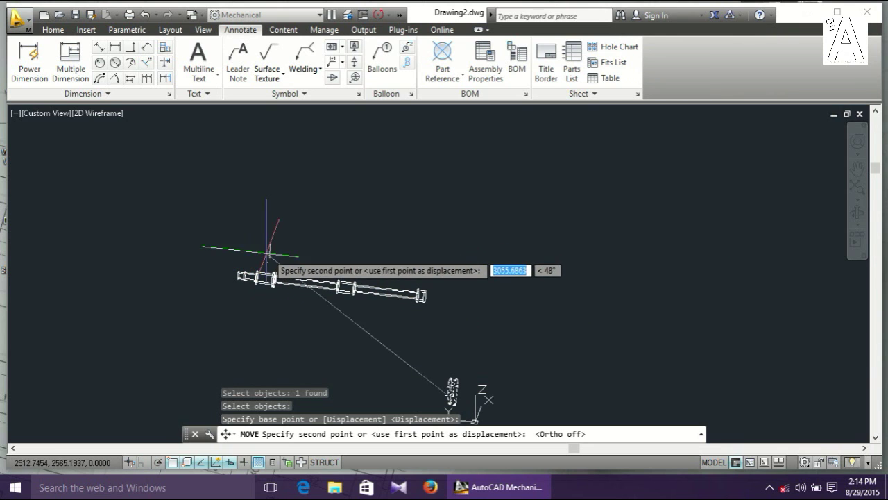
pyautogui.click(292, 248)
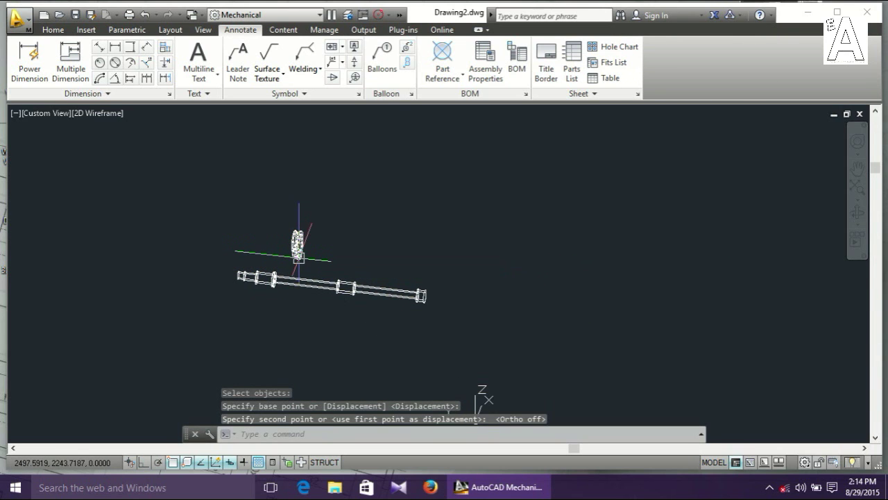
pyautogui.press('Escape')
pyautogui.scroll(4, 302, 291)
pyautogui.scroll(3, 309, 319)
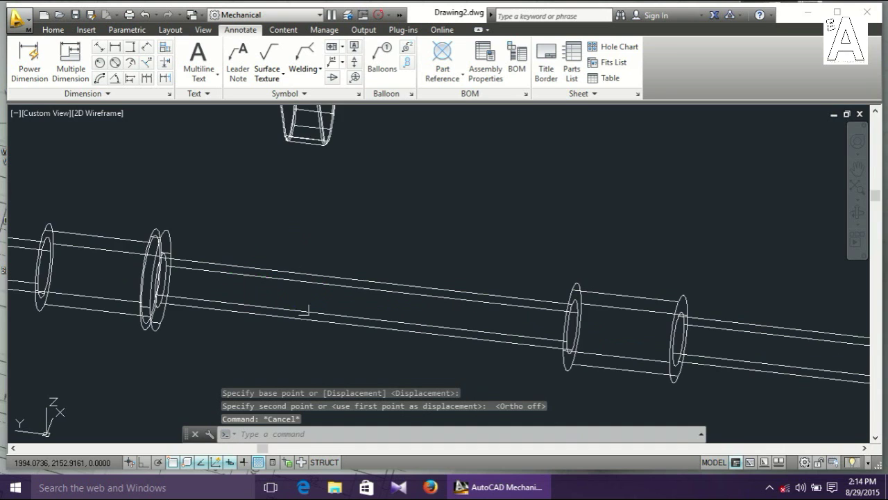
pyautogui.scroll(-3, 310, 329)
pyautogui.scroll(5, 315, 329)
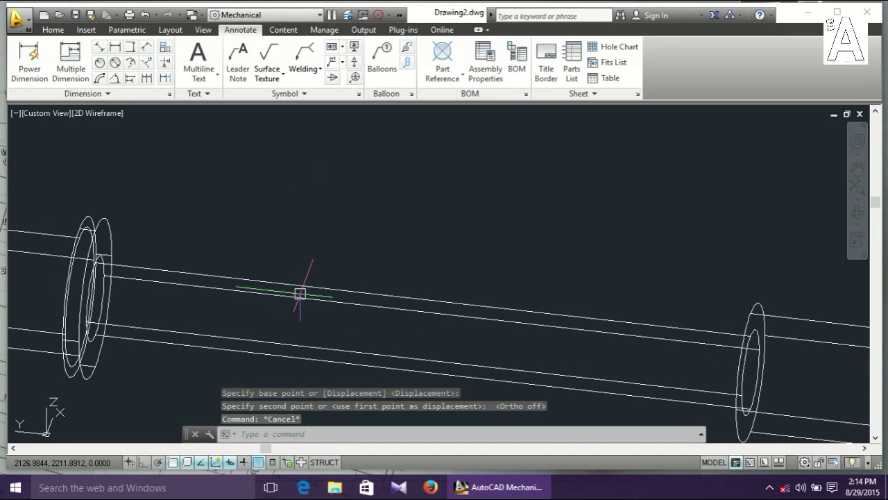
pyautogui.write('c')
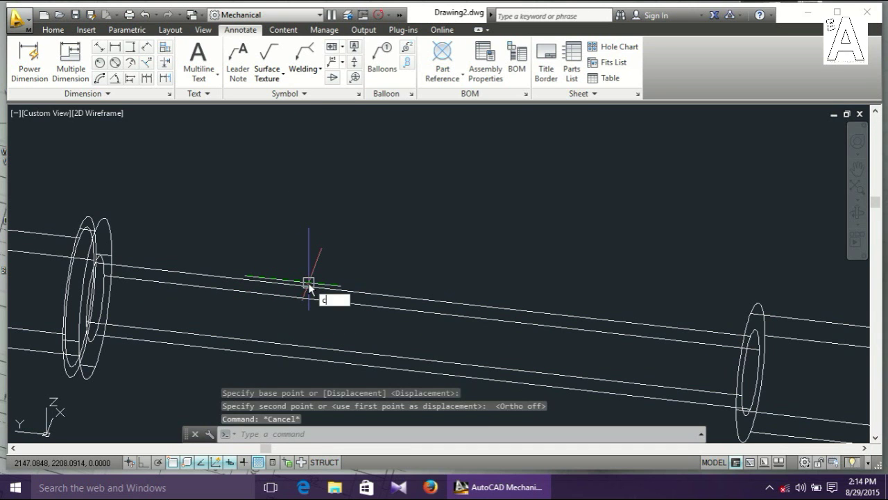
pyautogui.write('t o')
pyautogui.press('Return')
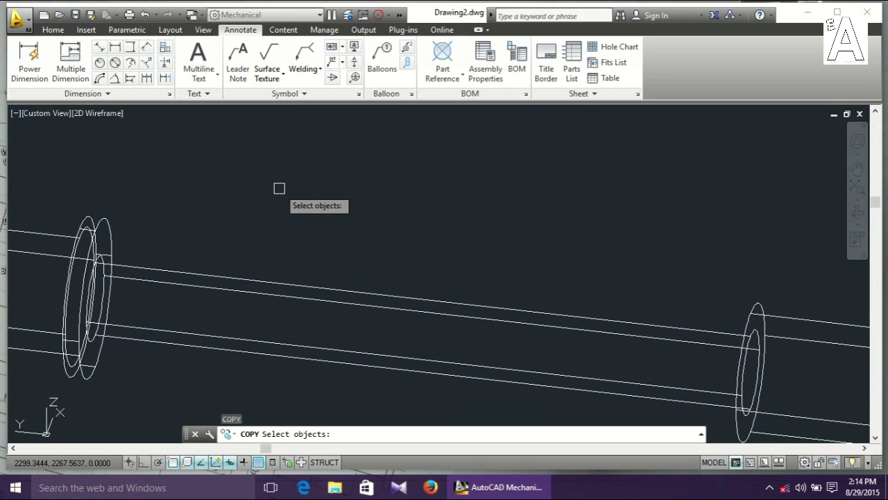
# Start copying the crank web, using the web's centre as the base point
pyautogui.scroll(-5, 279, 188)
pyautogui.click(299, 126)
pyautogui.press('Return')
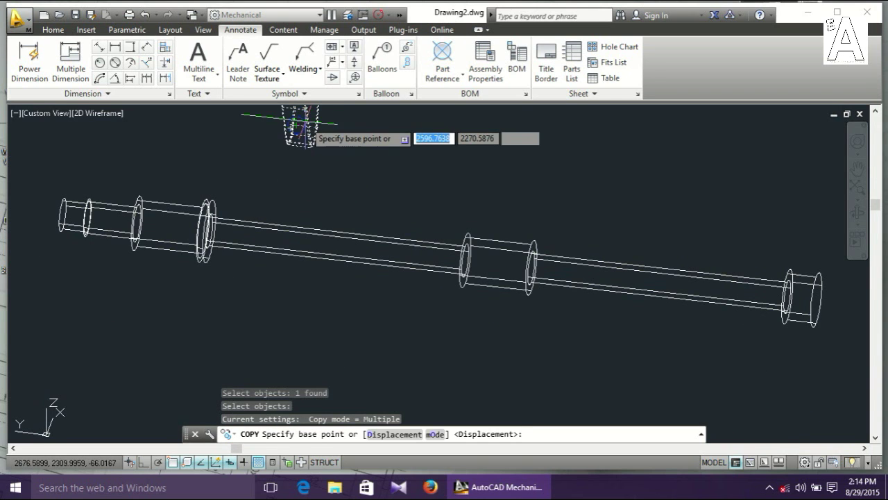
pyautogui.scroll(2, 305, 236)
pyautogui.scroll(2, 298, 202)
pyautogui.scroll(2, 283, 197)
pyautogui.scroll(2, 282, 197)
pyautogui.scroll(1, 236, 236)
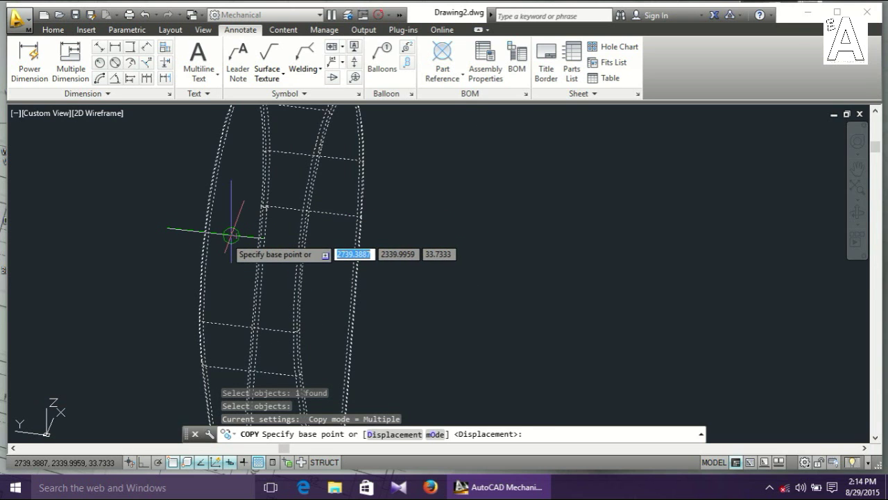
pyautogui.click(224, 236)
pyautogui.scroll(-3, 198, 246)
pyautogui.scroll(-3, 164, 303)
pyautogui.scroll(3, 165, 303)
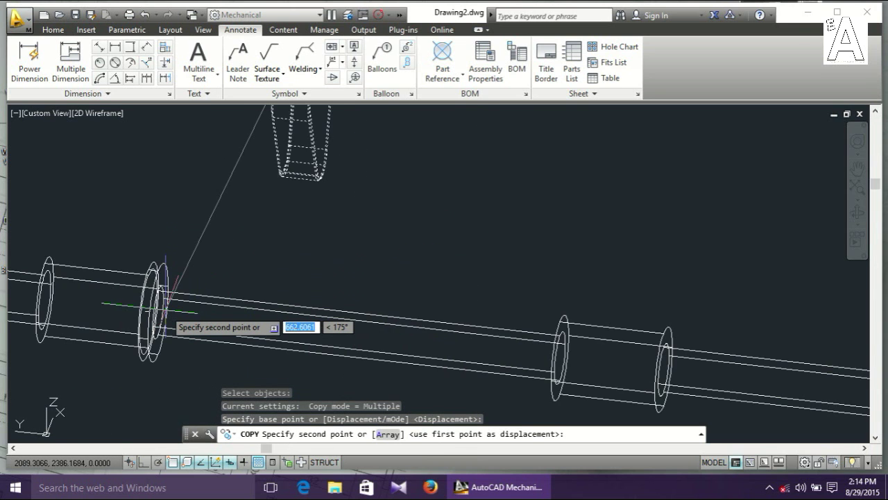
pyautogui.scroll(4, 165, 306)
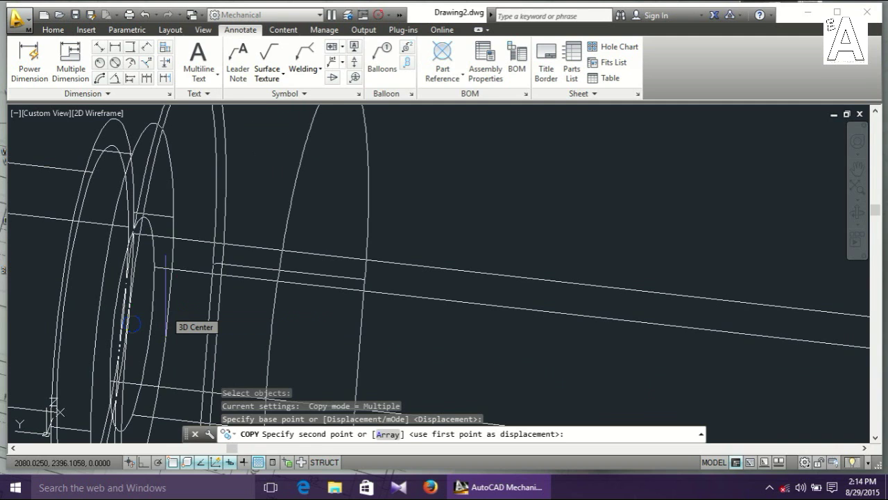
# Place web copies 40 units from the ring centre and 80 units from the placed web, with Ortho on
pyautogui.keyDown('shift'); pyautogui.rightClick(168, 307); pyautogui.keyUp('shift')
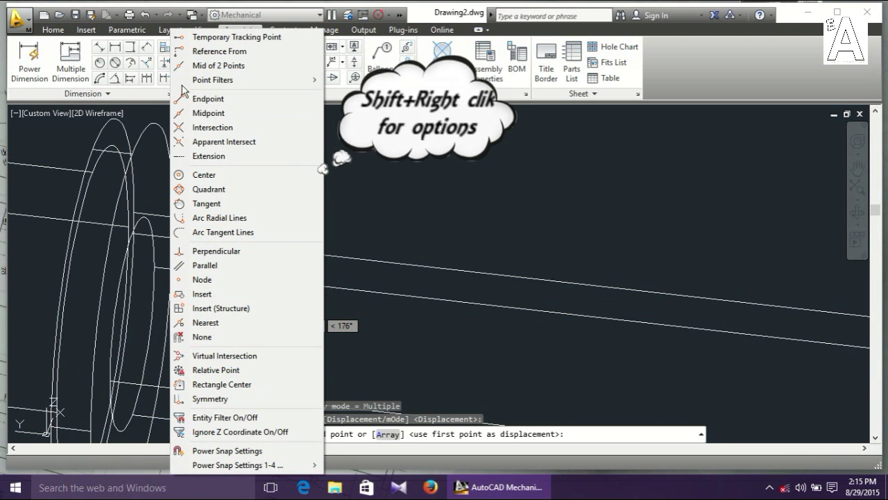
pyautogui.click(208, 52)
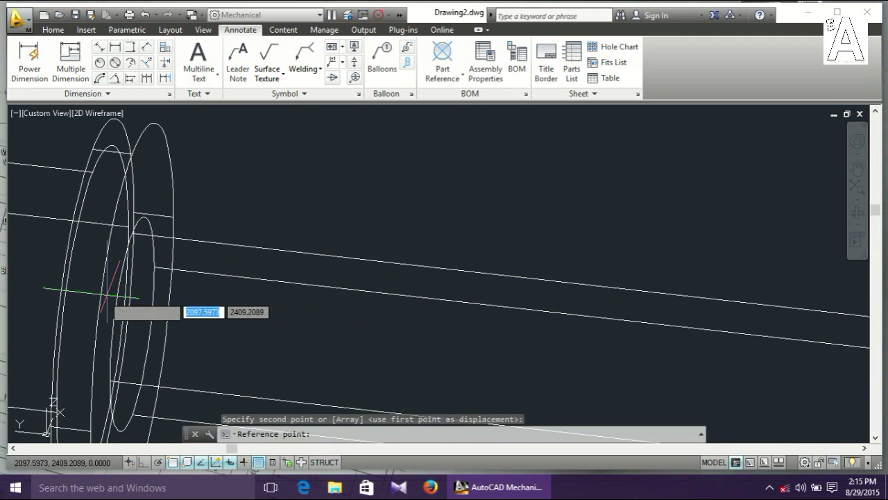
pyautogui.click(132, 327)
pyautogui.press('F8')
pyautogui.write('0')
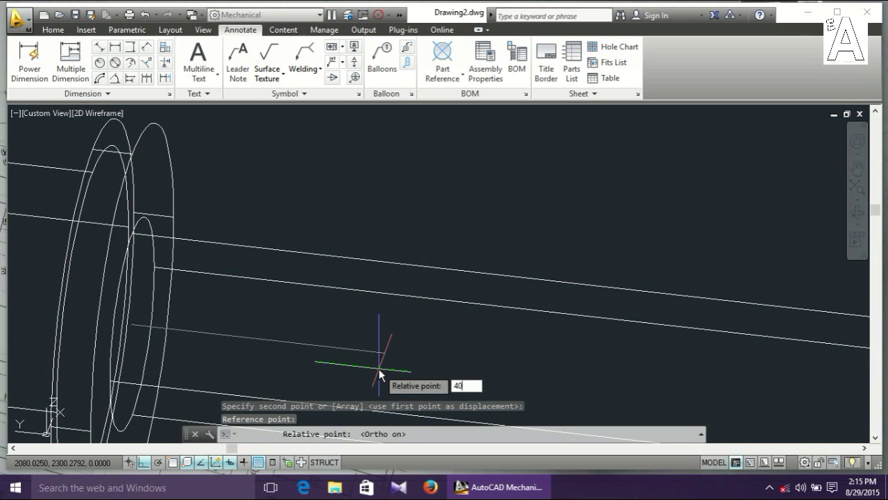
pyautogui.press('Return')
pyautogui.scroll(2, 325, 182)
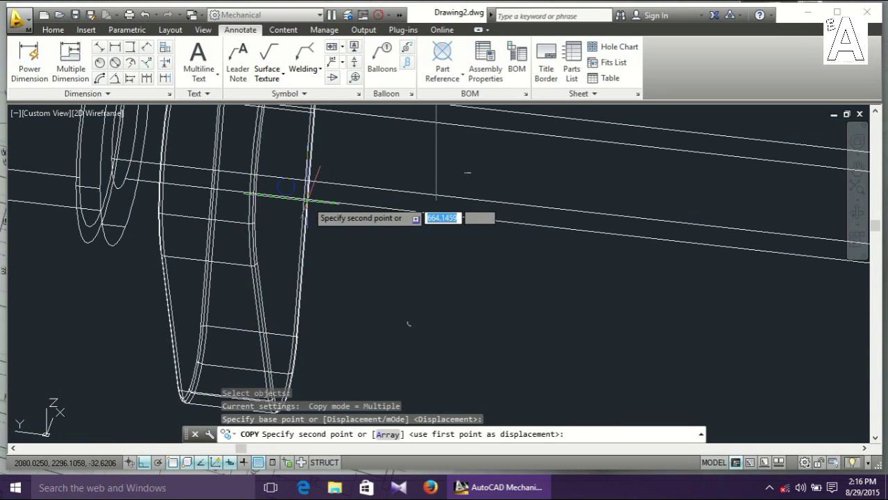
pyautogui.keyDown('shift'); pyautogui.rightClick(306, 201); pyautogui.keyUp('shift')
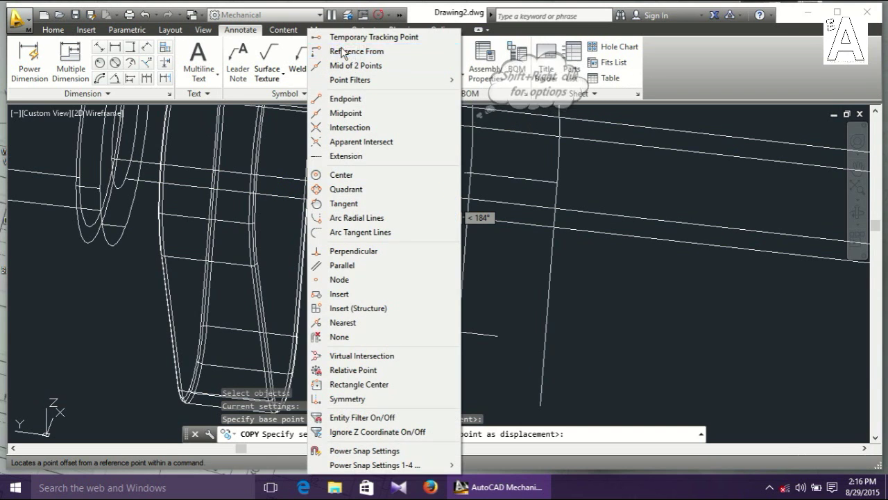
pyautogui.click(340, 38)
pyautogui.scroll(-2, 306, 201)
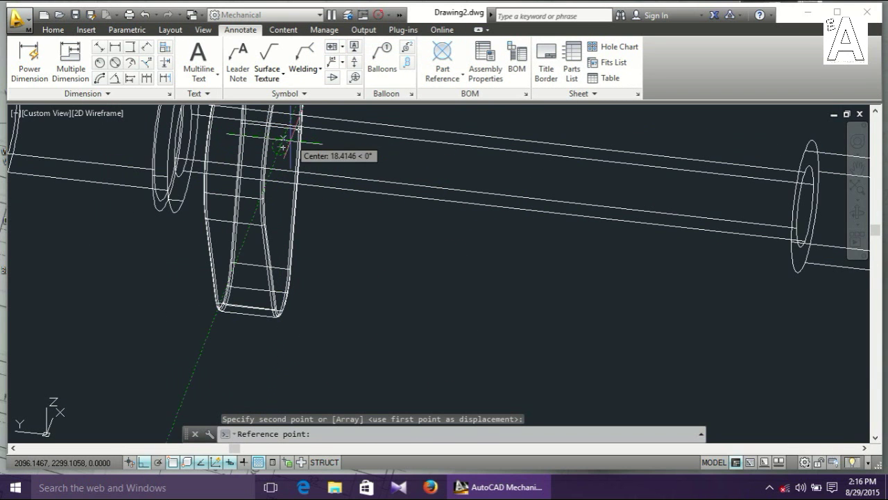
pyautogui.click(283, 146)
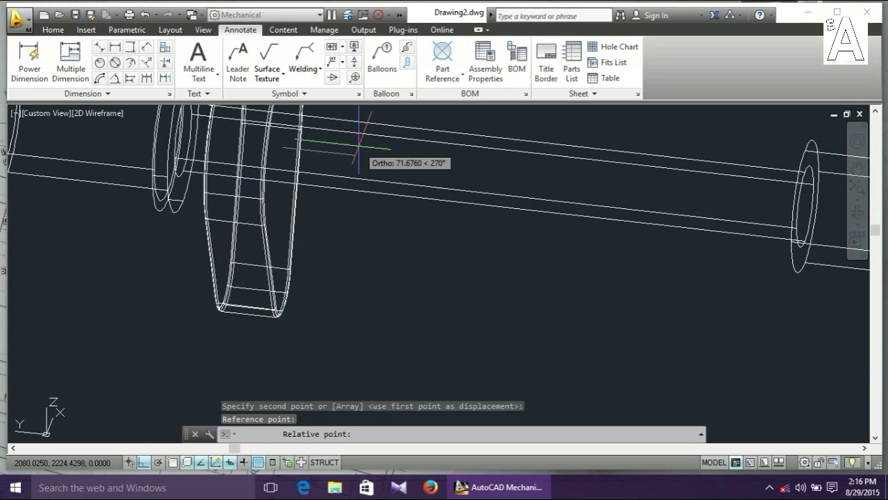
pyautogui.write('80')
pyautogui.press('Return')
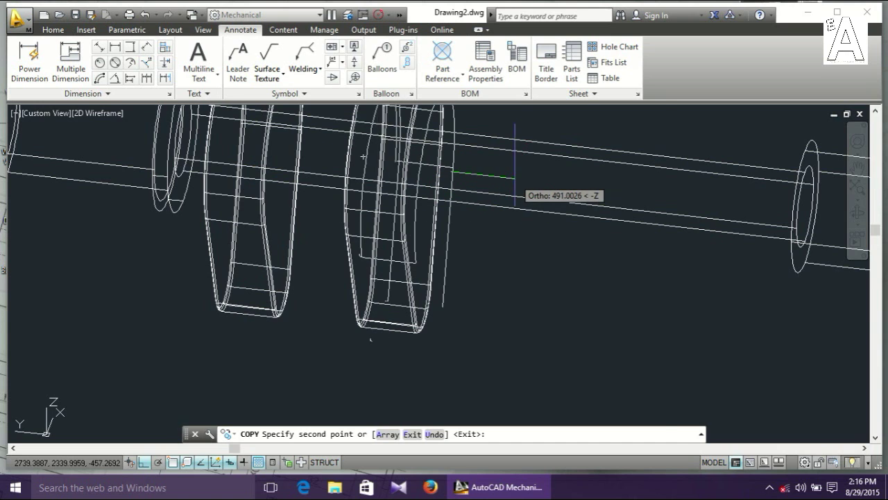
# Place further web copies 140 units along the shaft and 80 units from the last web, then end copying
pyautogui.keyDown('shift'); pyautogui.rightClick(510, 195); pyautogui.keyUp('shift')
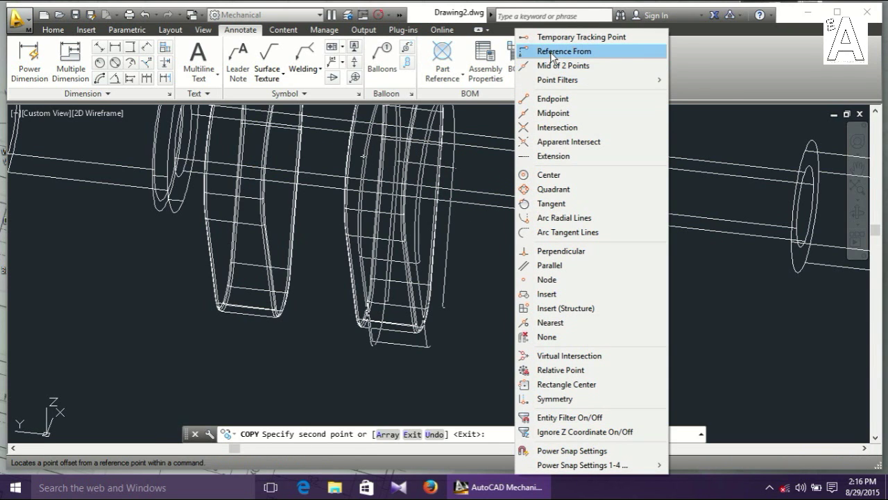
pyautogui.click(553, 52)
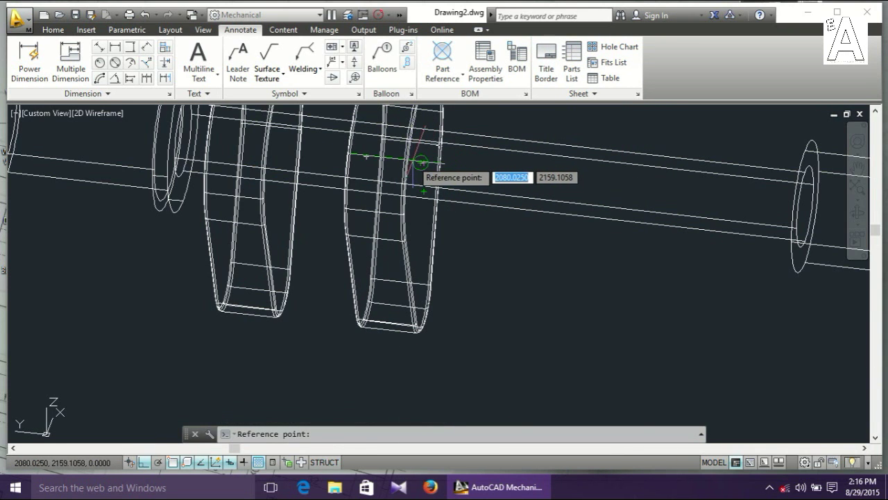
pyautogui.click(423, 163)
pyautogui.write('1')
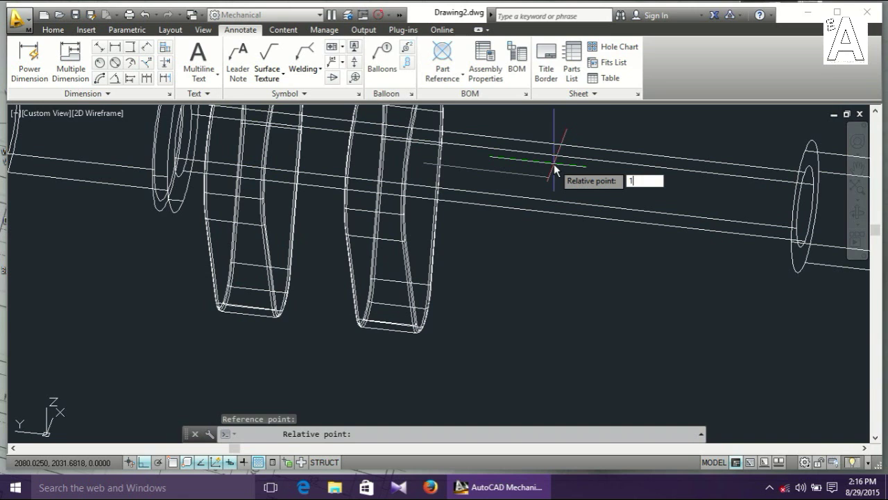
pyautogui.write('40')
pyautogui.press('Return')
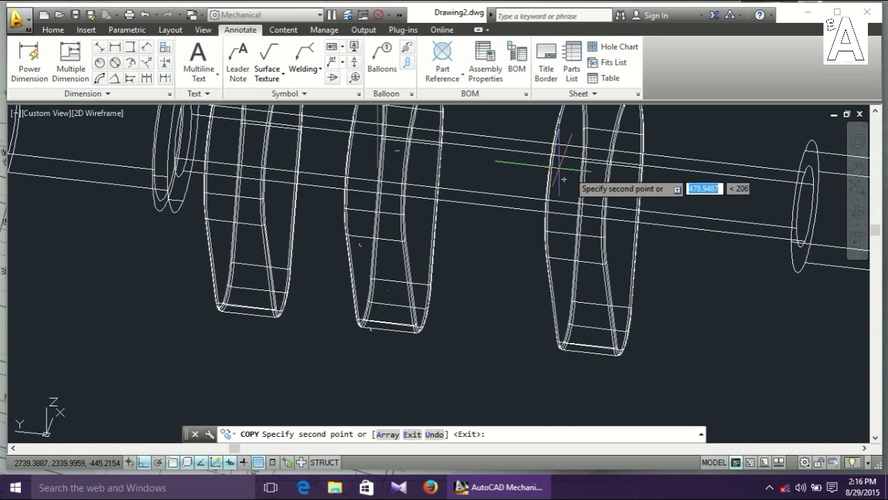
pyautogui.click(621, 171)
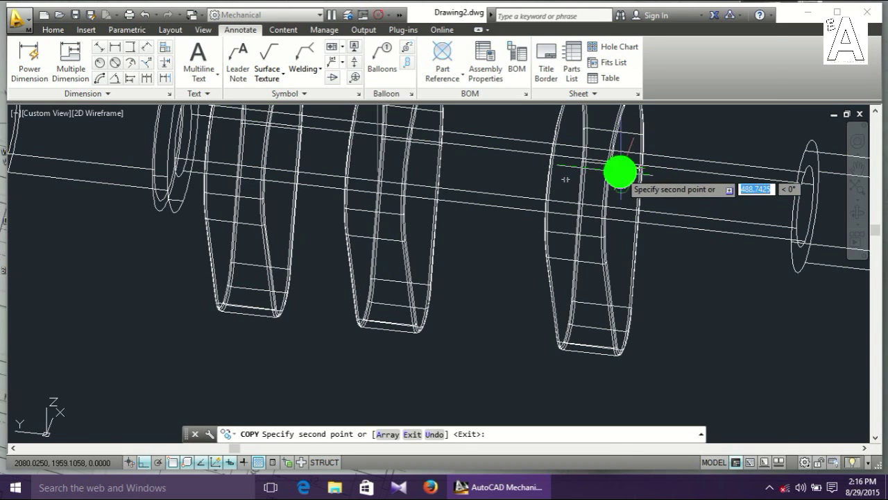
pyautogui.keyDown('shift'); pyautogui.rightClick(620, 172); pyautogui.keyUp('shift')
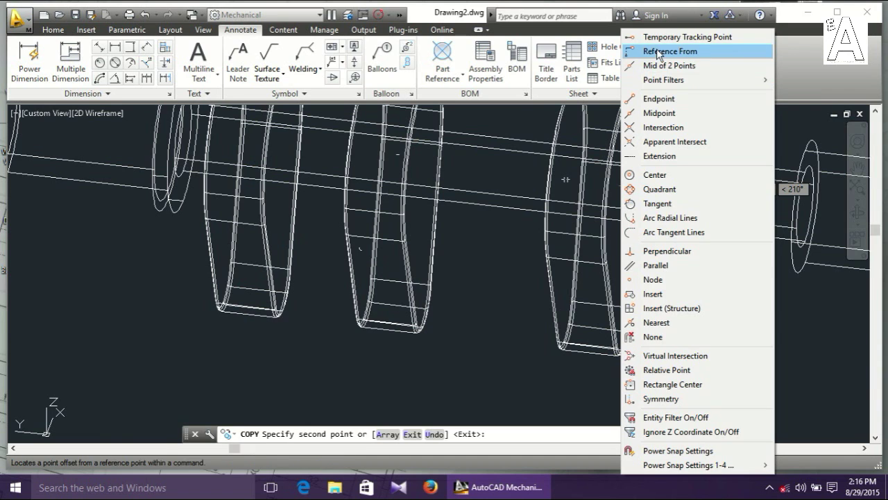
pyautogui.click(658, 53)
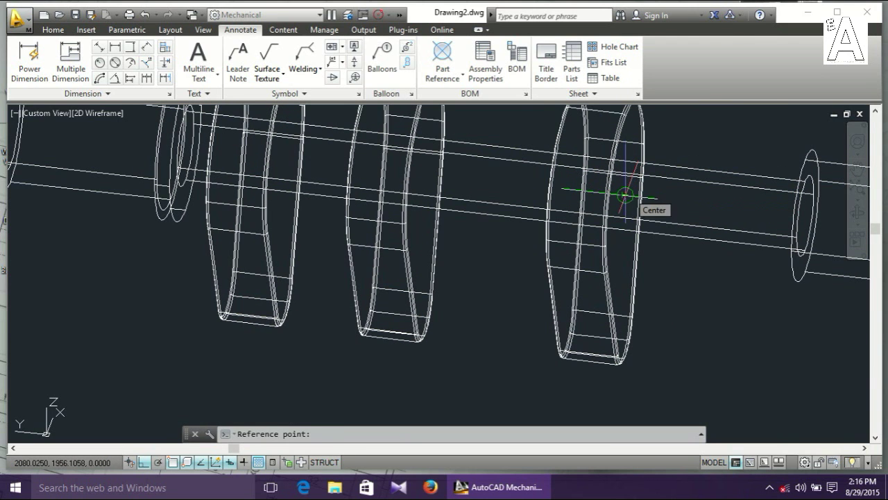
pyautogui.click(625, 195)
pyautogui.write('80')
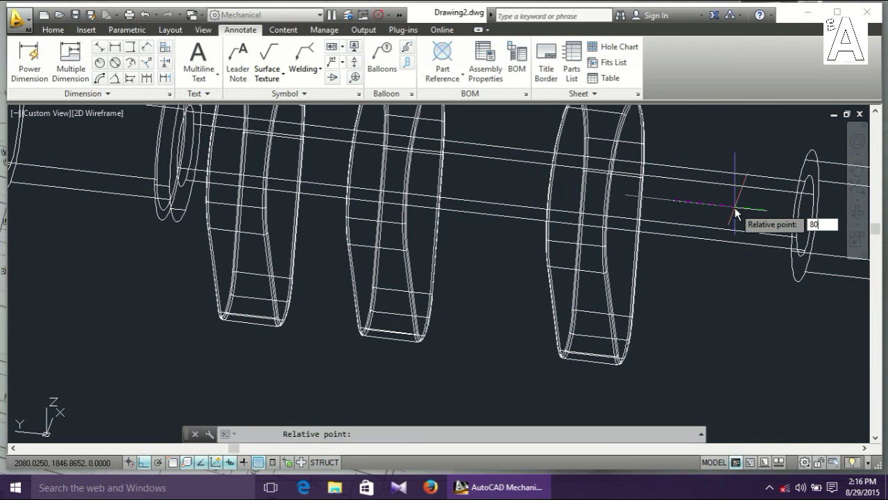
pyautogui.press('Return')
pyautogui.scroll(-2, 736, 236)
pyautogui.scroll(-2, 743, 274)
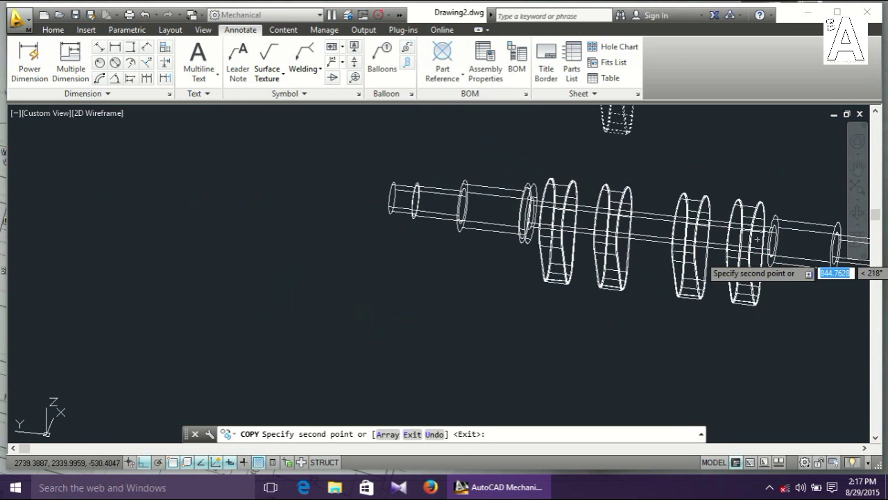
pyautogui.press('Escape')
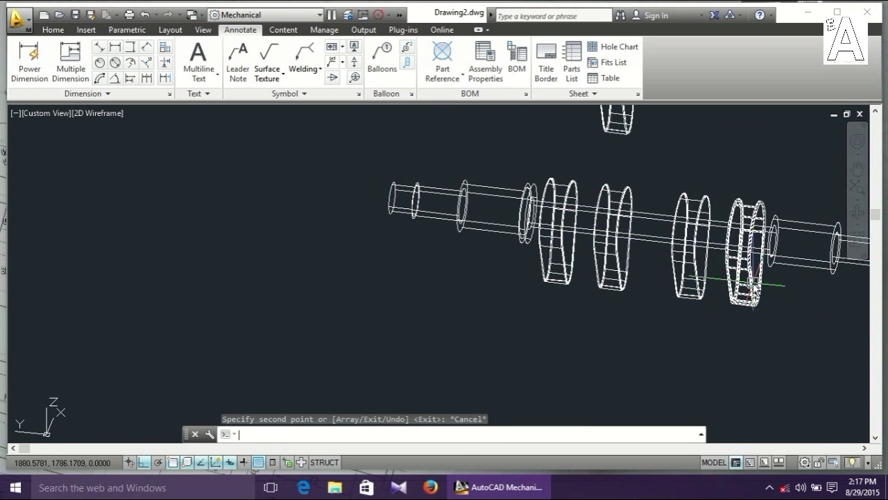
pyautogui.moveTo(747, 284); pyautogui.dragTo(510, 298, button='middle')
# Delete the stray crank web
pyautogui.click(510, 299)
pyautogui.press('Delete')
pyautogui.scroll(-2, 370, 263)
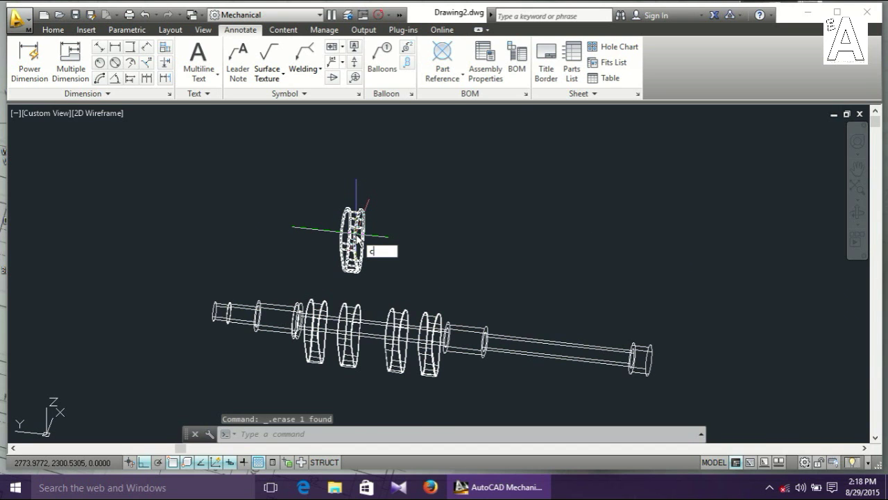
# Start copying the web pair again with the COPY alias and fix its base point
pyautogui.write('o')
pyautogui.press('Return')
pyautogui.press('Return')
pyautogui.scroll(2, 340, 229)
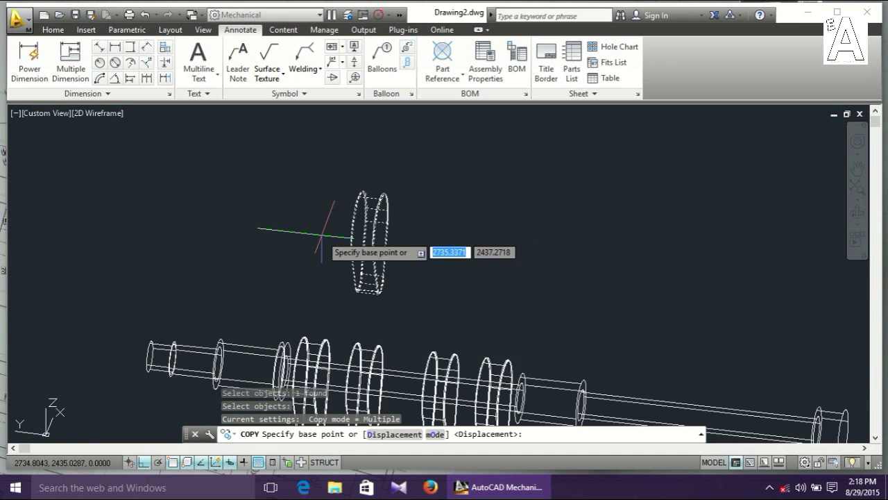
pyautogui.scroll(5, 417, 222)
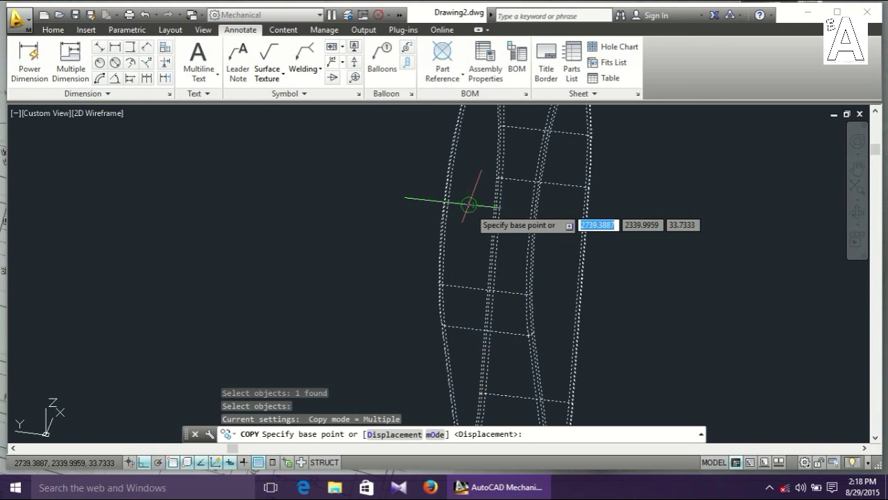
pyautogui.click(472, 203)
pyautogui.scroll(-2, 471, 203)
pyautogui.scroll(-4, 517, 236)
pyautogui.scroll(5, 644, 366)
pyautogui.scroll(3, 624, 326)
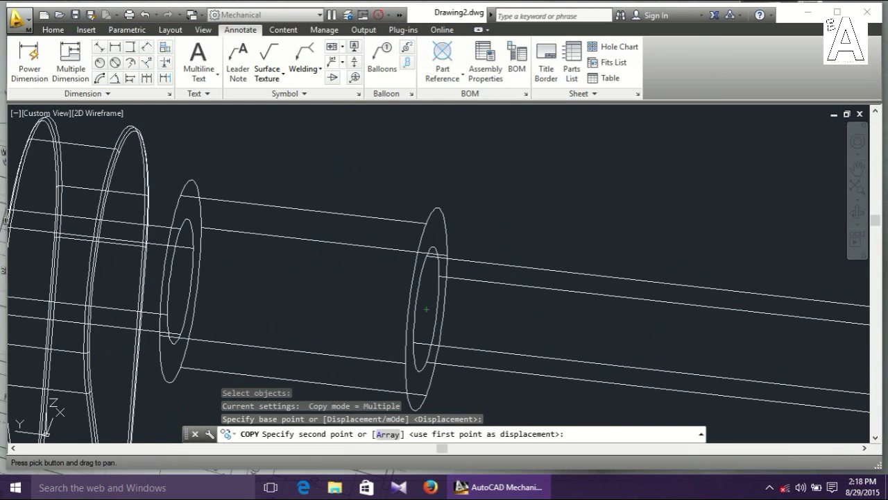
# Place web-pair copies 40 and 80 units from reference points on the shaft
pyautogui.keyDown('shift'); pyautogui.rightClick(623, 290); pyautogui.keyUp('shift')
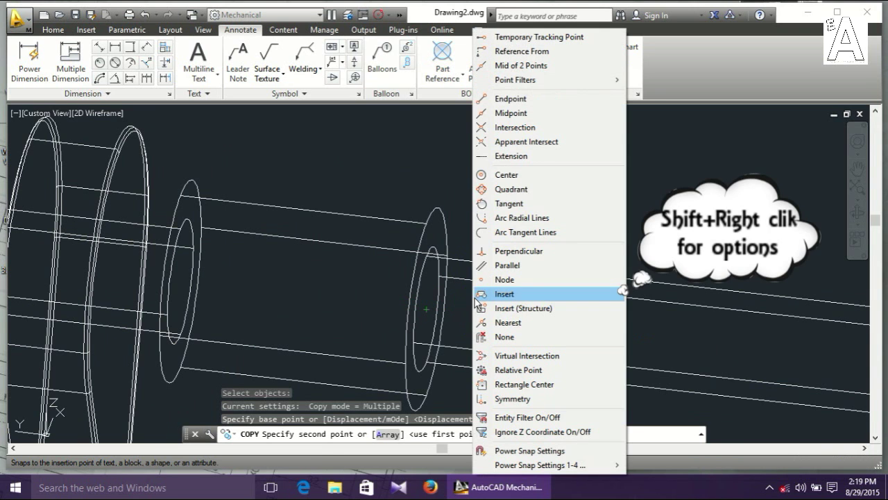
pyautogui.click(520, 51)
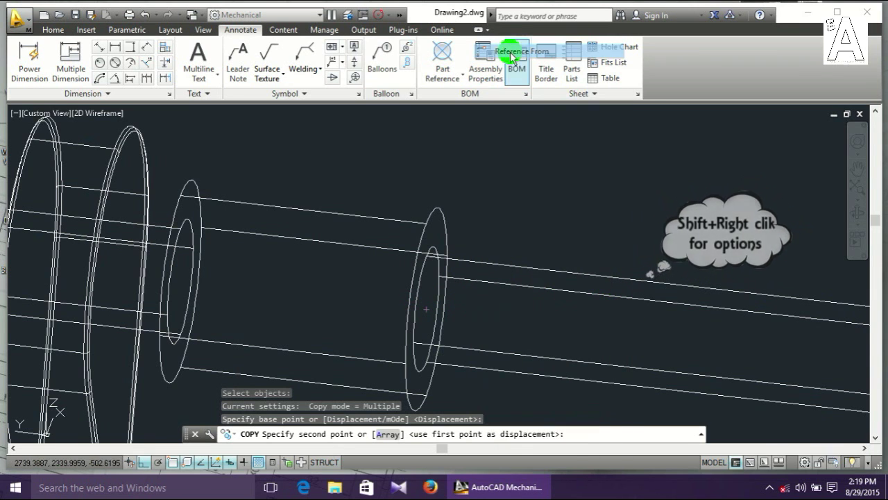
pyautogui.click(426, 308)
pyautogui.write('40')
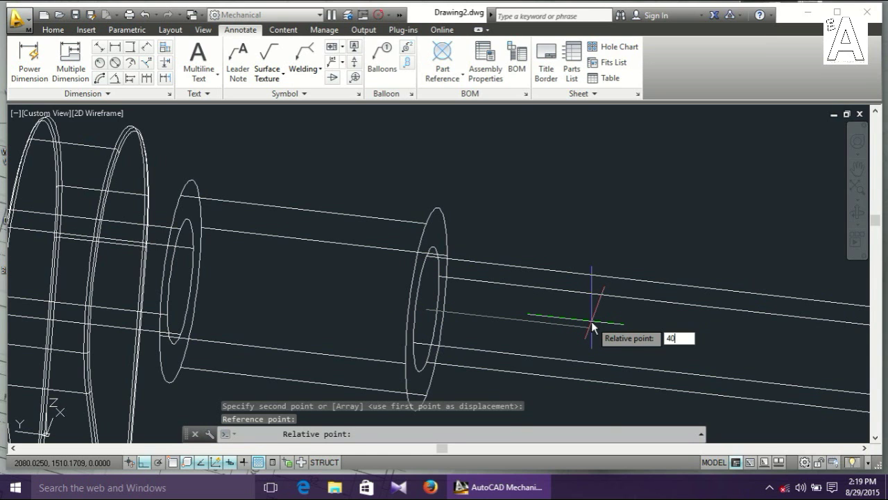
pyautogui.press('Return')
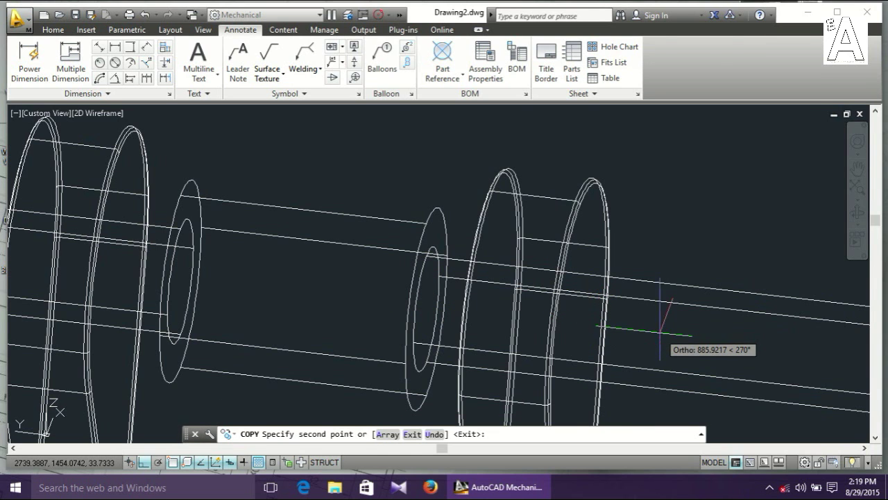
pyautogui.keyDown('shift'); pyautogui.rightClick(660, 331); pyautogui.keyUp('shift')
pyautogui.click(715, 51)
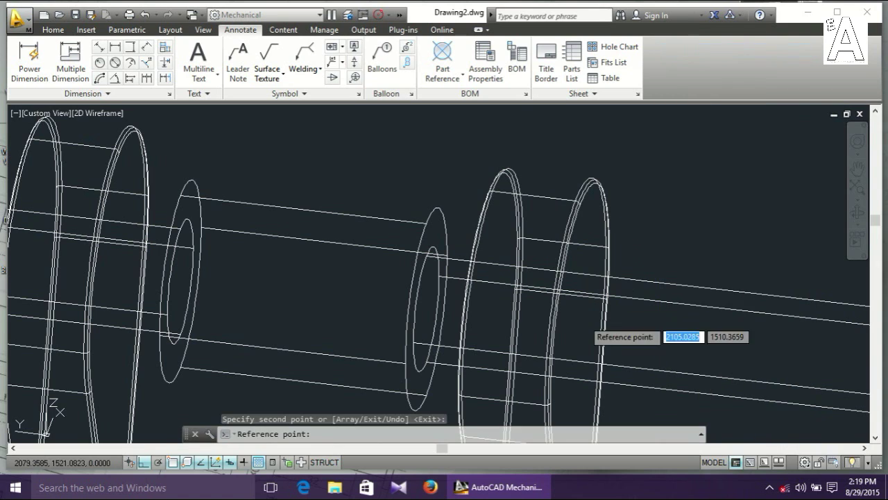
pyautogui.click(575, 327)
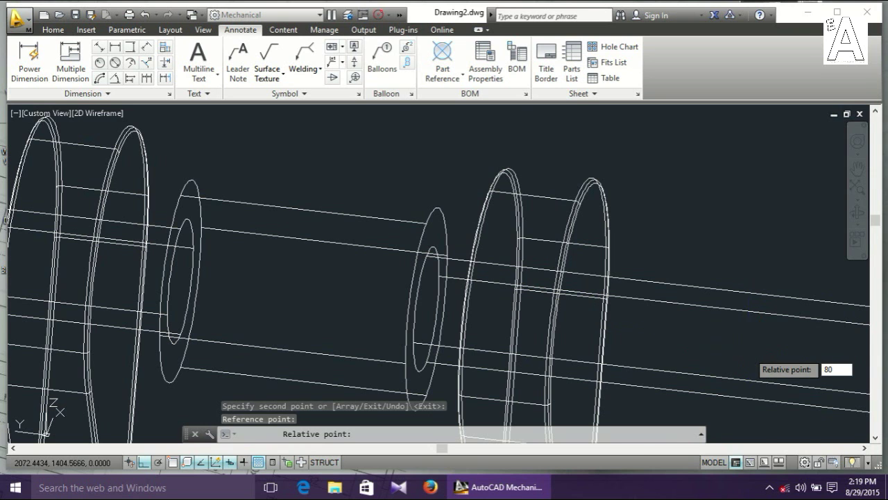
pyautogui.press('Return')
# Place web-pair copies 140 and 80 units from their reference points, giving four pairs
pyautogui.scroll(-5, 749, 357)
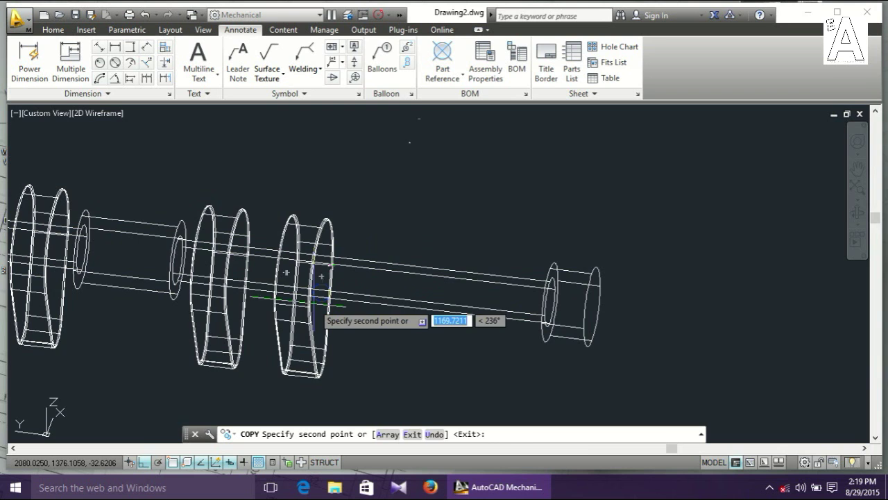
pyautogui.scroll(5, 316, 277)
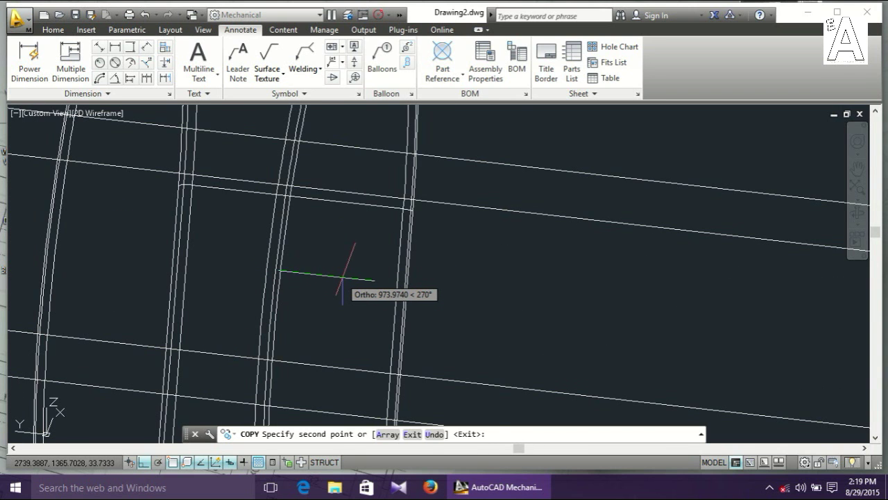
pyautogui.keyDown('shift'); pyautogui.rightClick(342, 276); pyautogui.keyUp('shift')
pyautogui.click(375, 51)
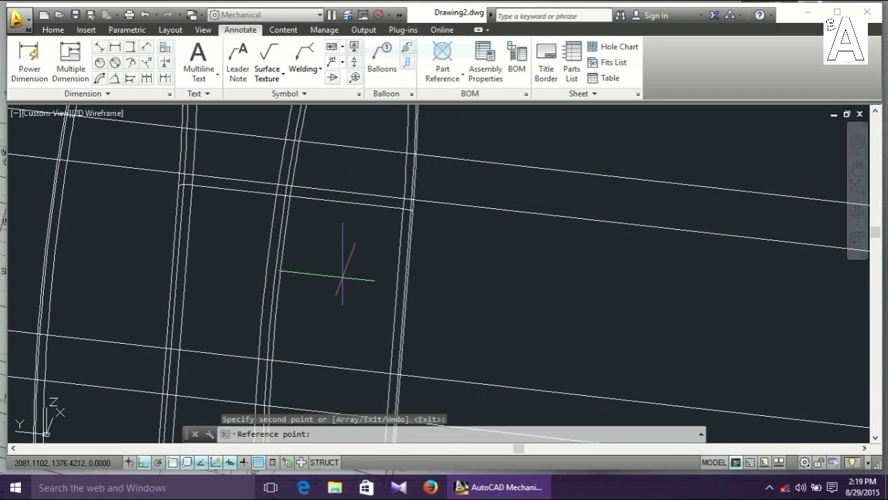
pyautogui.scroll(-3, 329, 292)
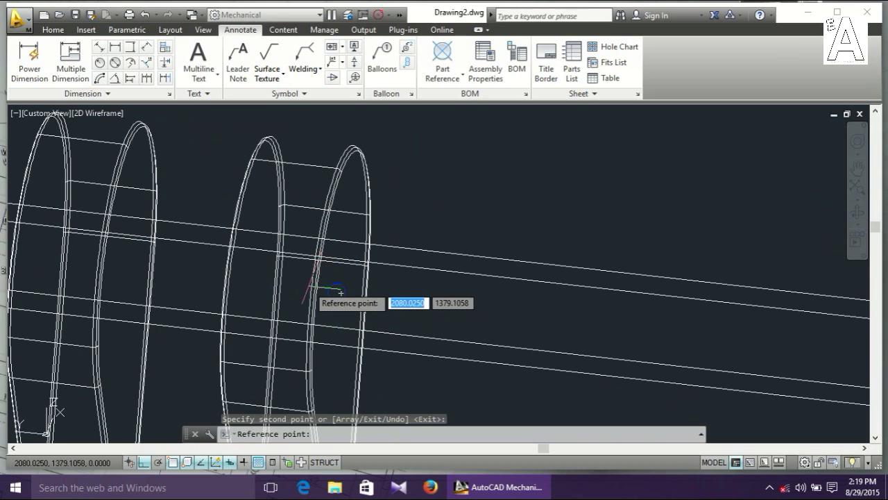
pyautogui.click(341, 292)
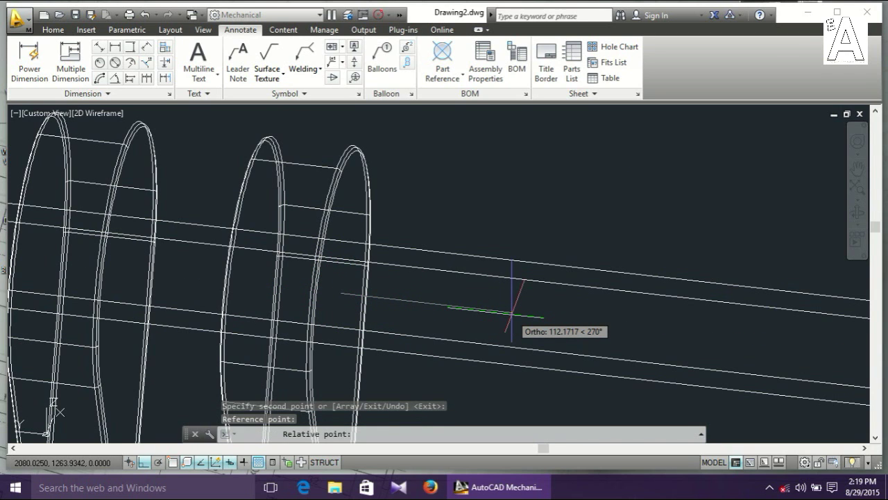
pyautogui.write('140')
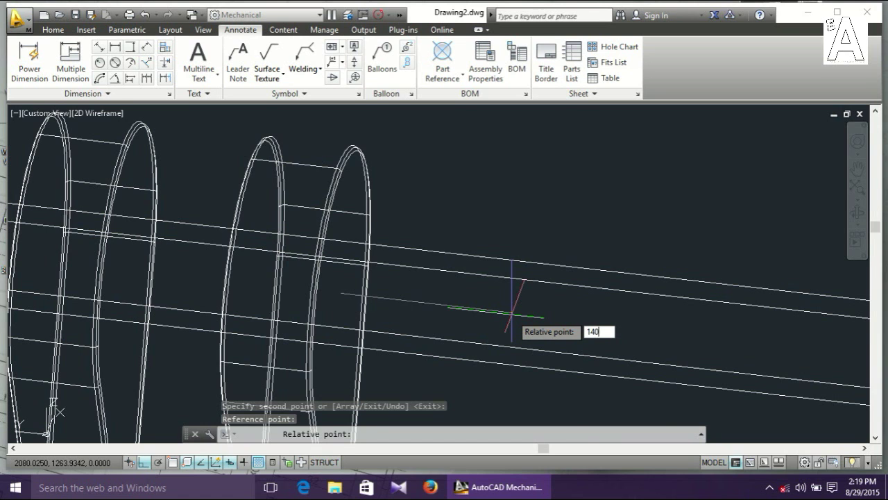
pyautogui.press('Return')
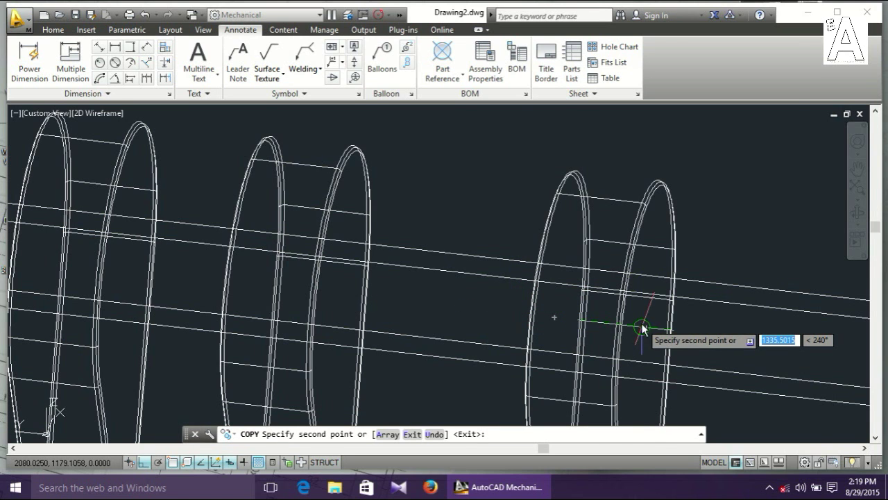
pyautogui.keyDown('shift'); pyautogui.rightClick(642, 326); pyautogui.keyUp('shift')
pyautogui.click(691, 52)
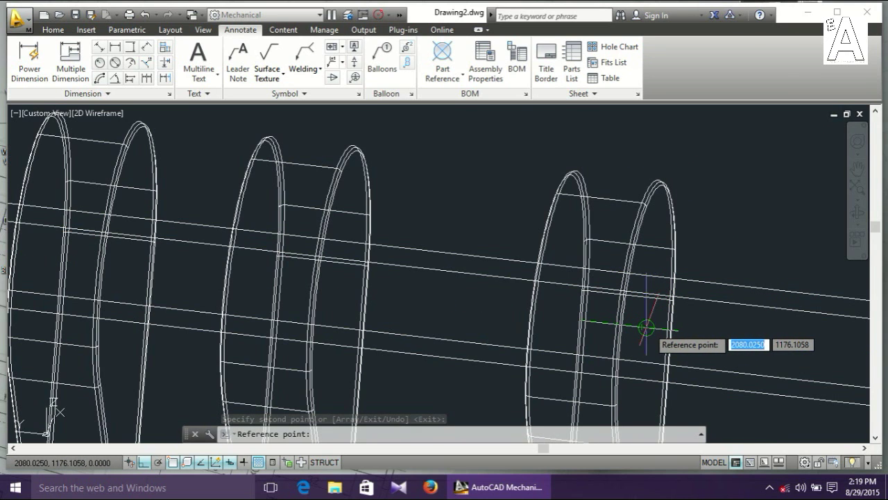
pyautogui.click(646, 326)
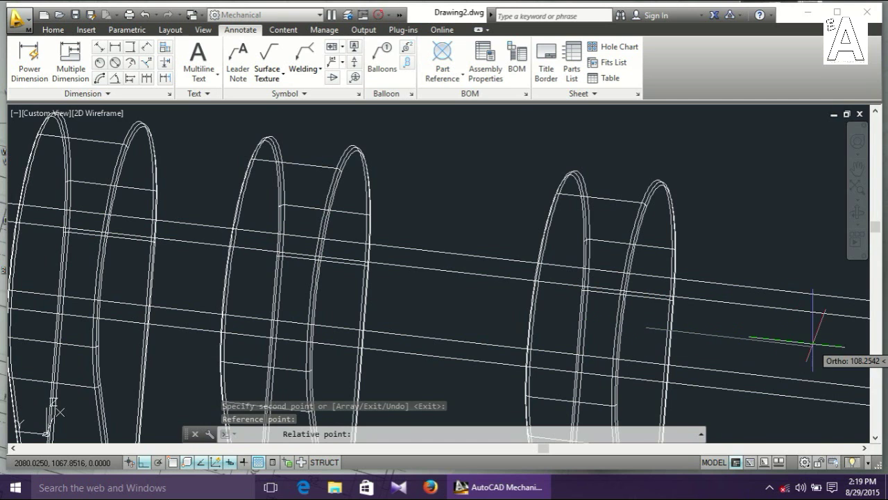
pyautogui.press('Return')
pyautogui.scroll(-5, 814, 347)
pyautogui.scroll(1, 819, 350)
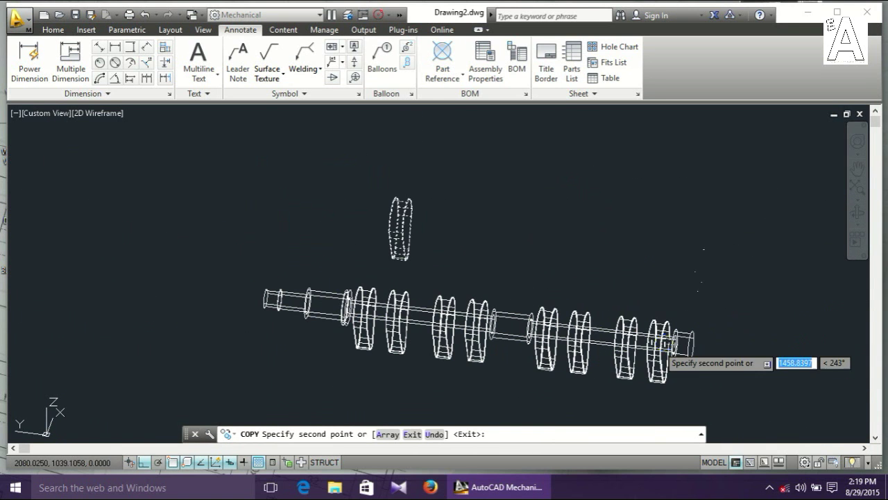
pyautogui.press('Escape')
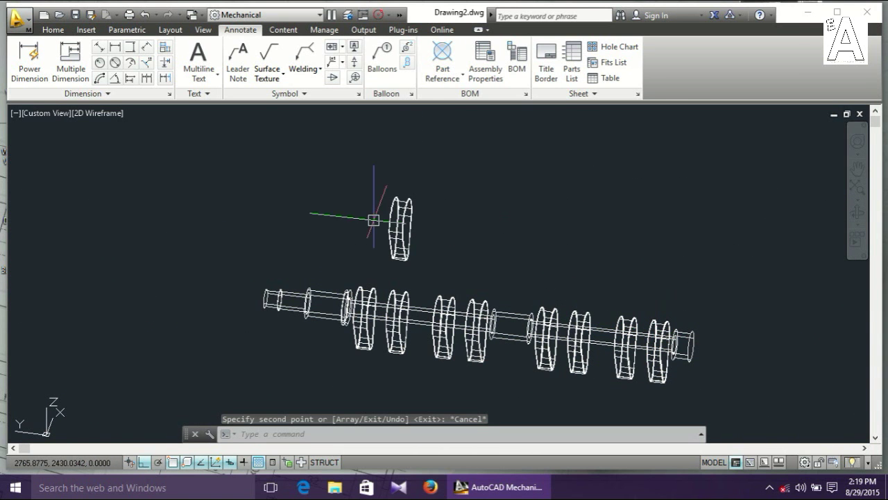
pyautogui.click(369, 171)
# Delete the stray web above the shaft and re-centre the crankshaft
pyautogui.click(452, 286)
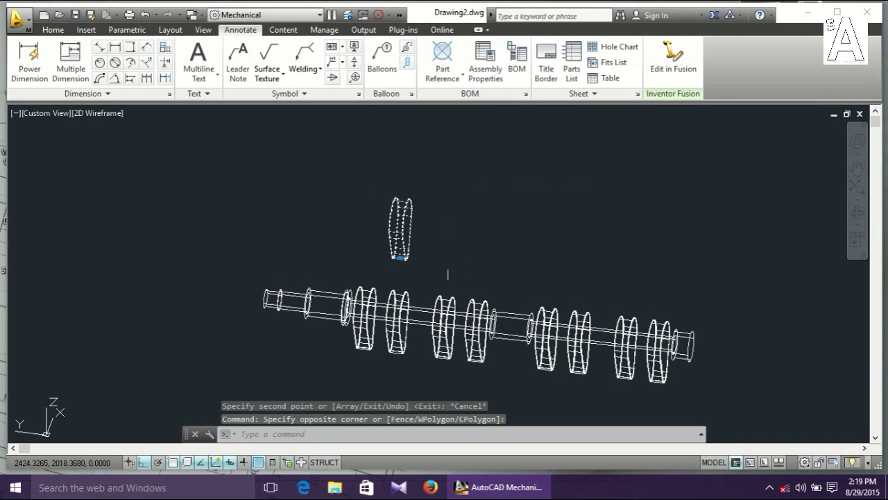
pyautogui.press('Delete')
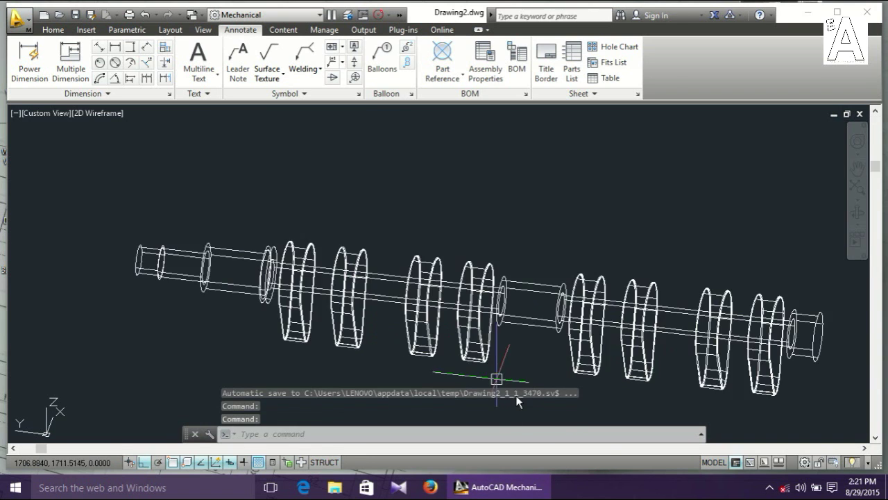
pyautogui.moveTo(491, 373); pyautogui.dragTo(359, 306, button='middle')
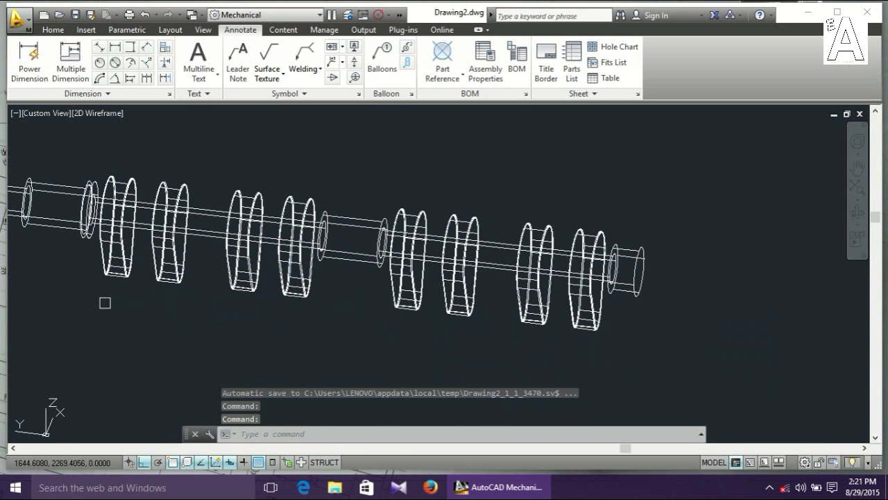
# Rotate the crank web near the left end about a pivot point on the shaft
pyautogui.click(123, 257)
pyautogui.rightClick(115, 256)
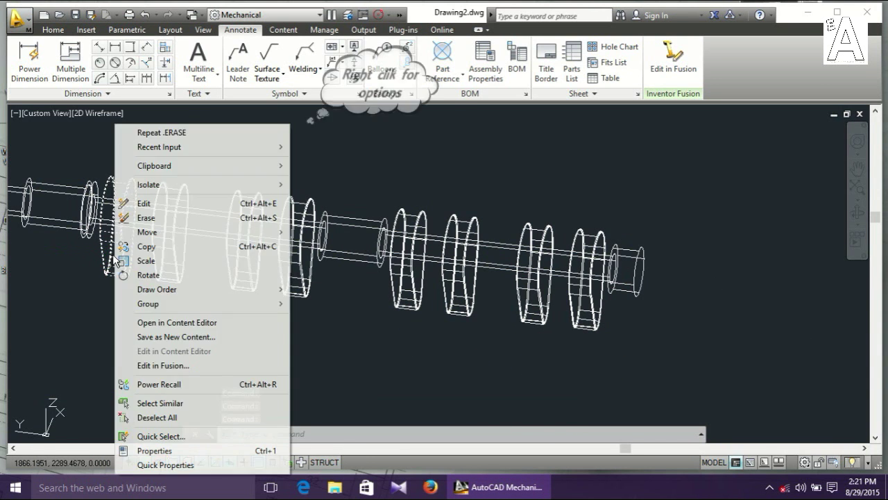
pyautogui.click(149, 275)
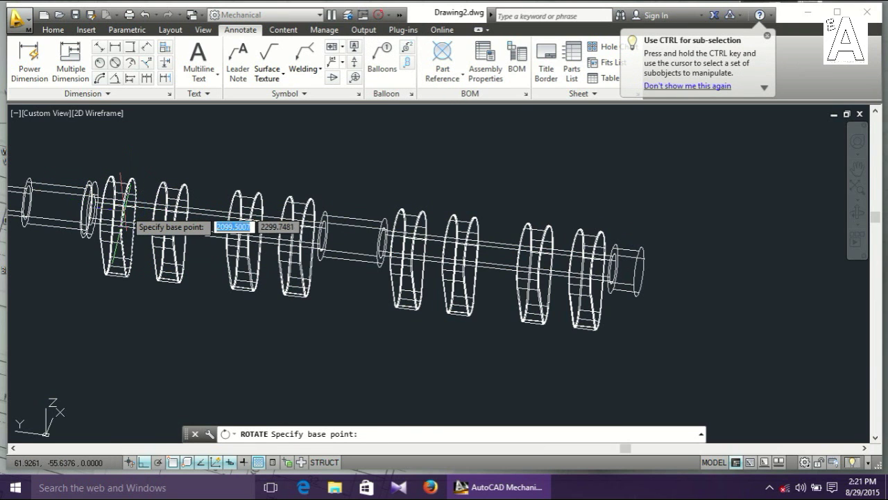
pyautogui.click(124, 211)
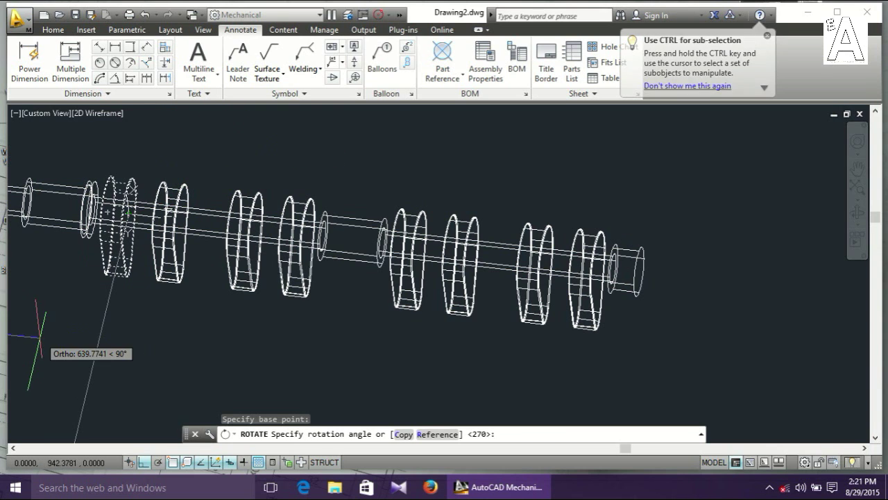
pyautogui.click(83, 298)
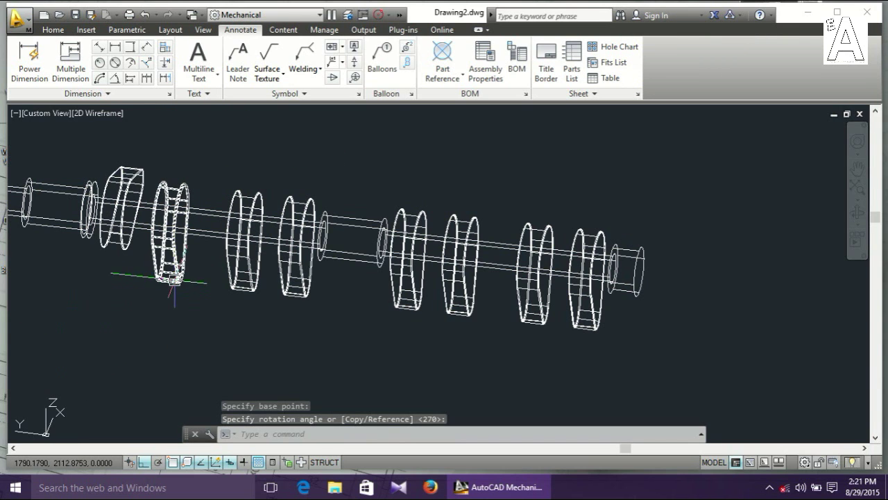
pyautogui.press('Escape')
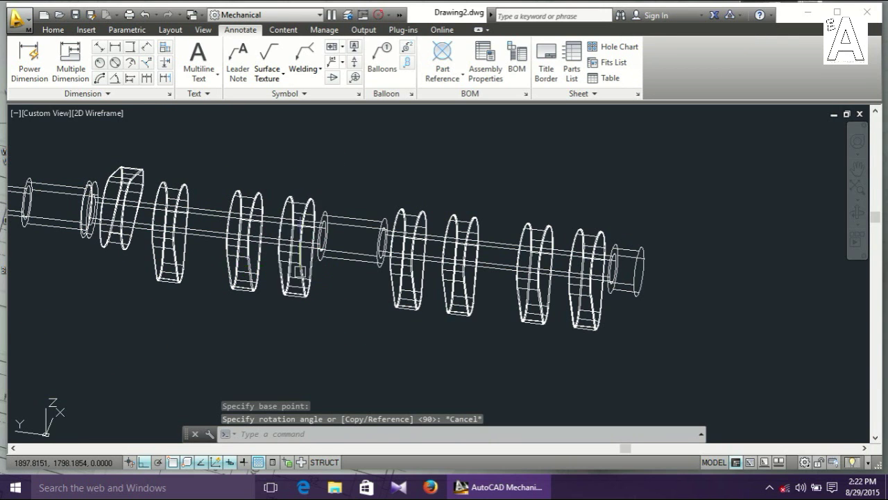
# Turn two more crank webs 90 degrees about base points on the shaft axis
pyautogui.click(300, 270)
pyautogui.rightClick(300, 276)
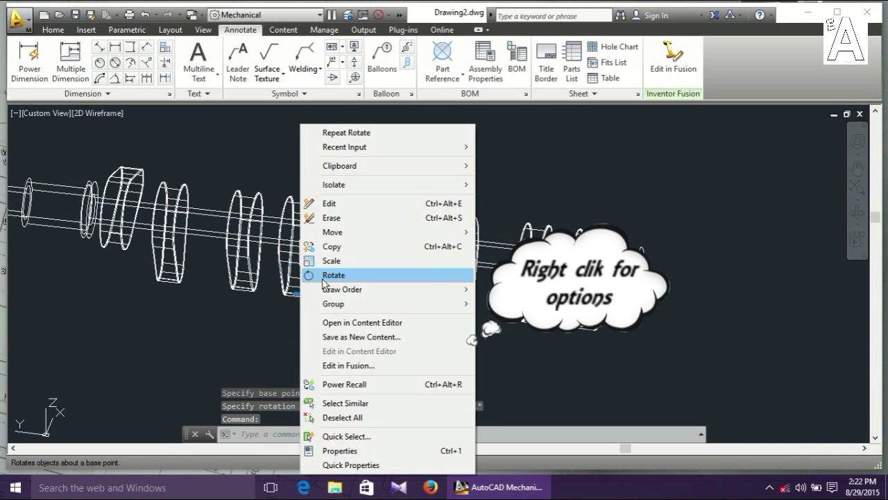
pyautogui.click(322, 279)
pyautogui.scroll(3, 303, 253)
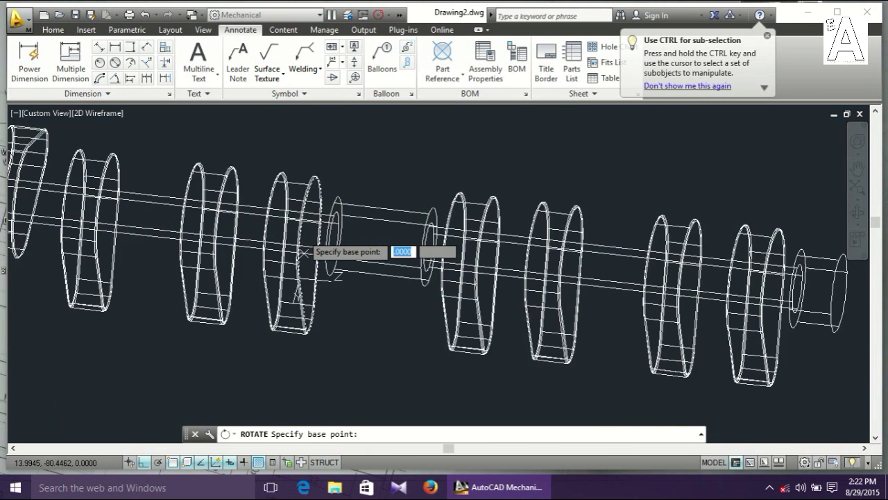
pyautogui.scroll(2, 303, 254)
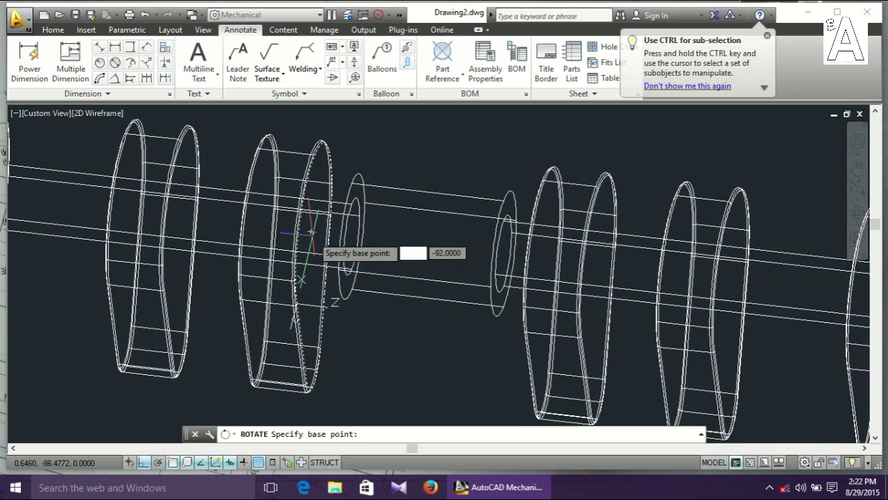
pyautogui.click(314, 231)
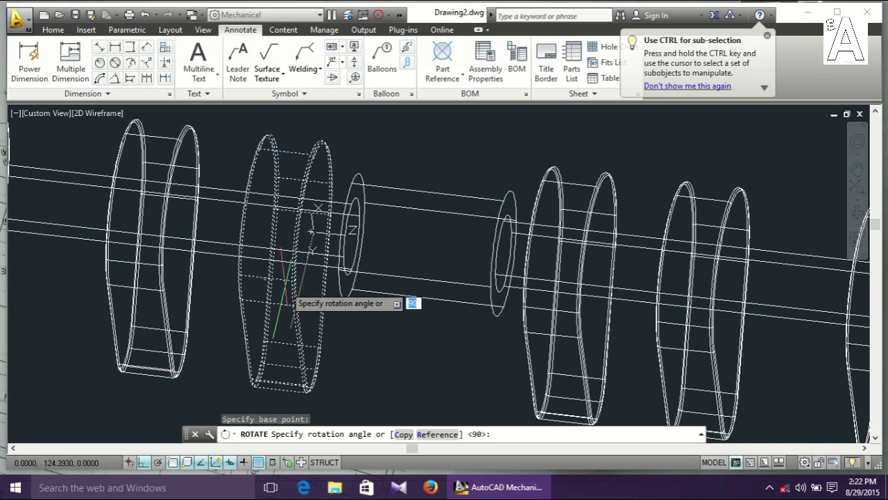
pyautogui.click(225, 387)
pyautogui.scroll(-4, 286, 349)
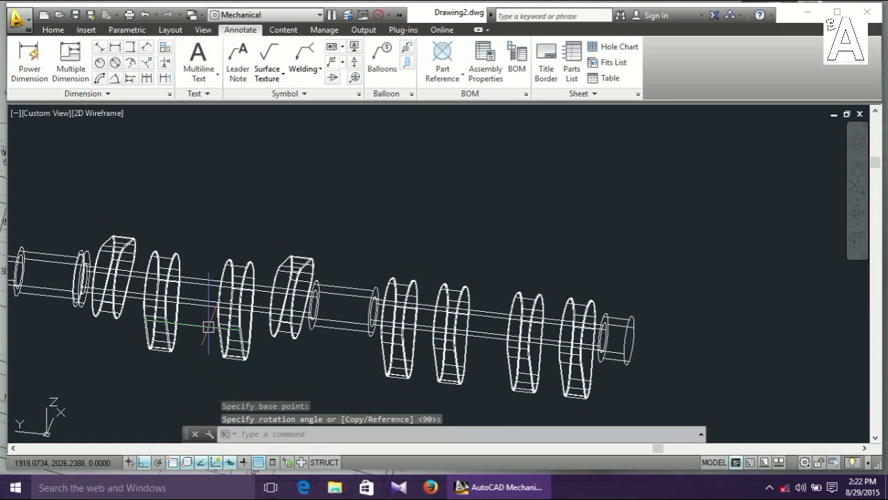
pyautogui.click(241, 340)
pyautogui.rightClick(243, 340)
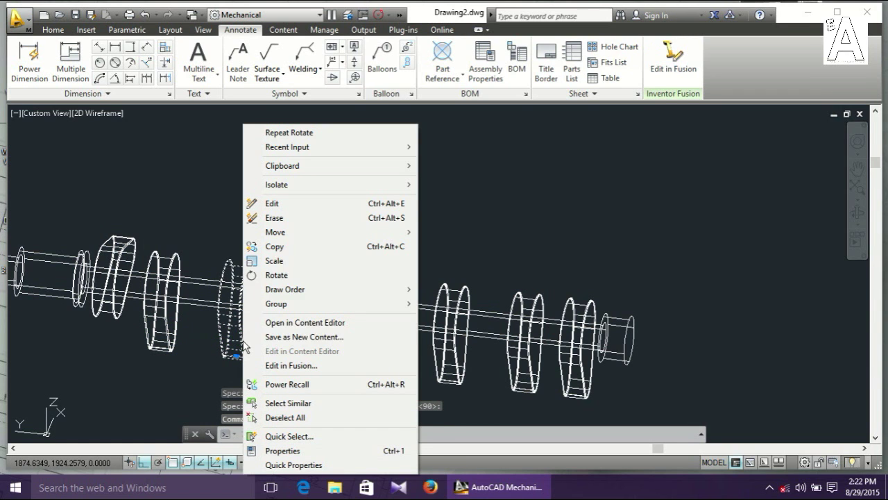
pyautogui.click(276, 274)
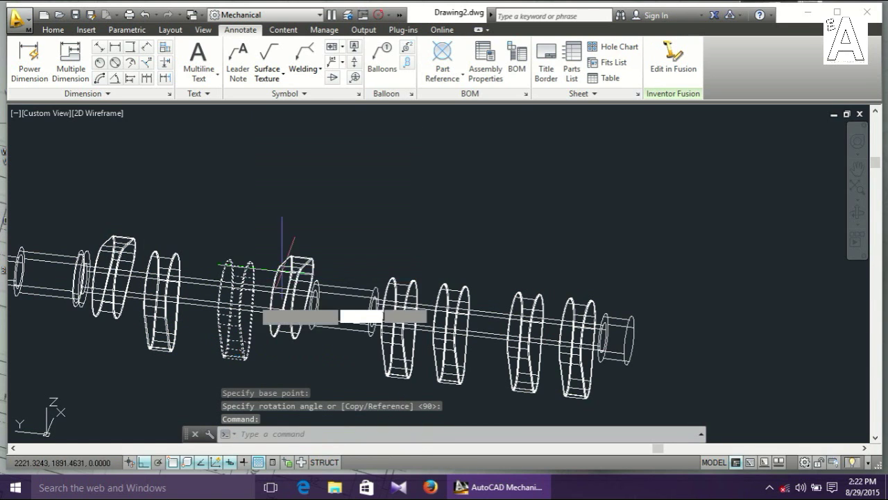
pyautogui.scroll(4, 251, 295)
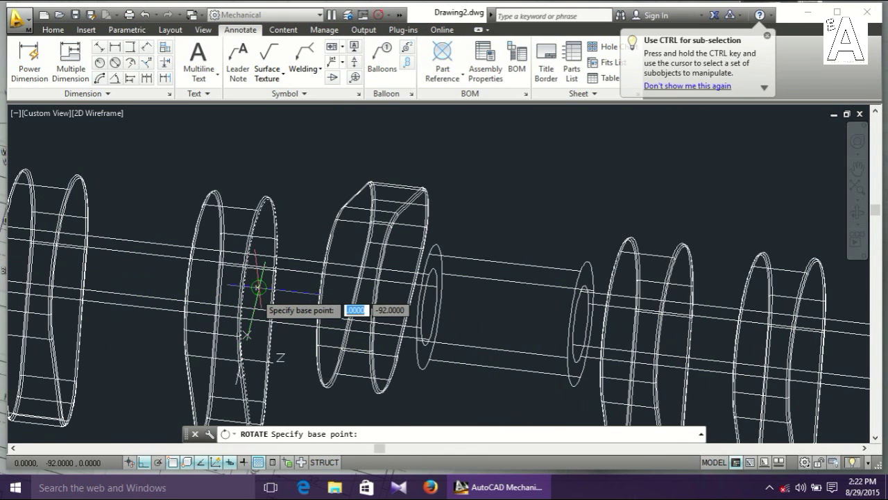
pyautogui.click(257, 289)
pyautogui.scroll(-3, 257, 291)
pyautogui.scroll(-2, 258, 298)
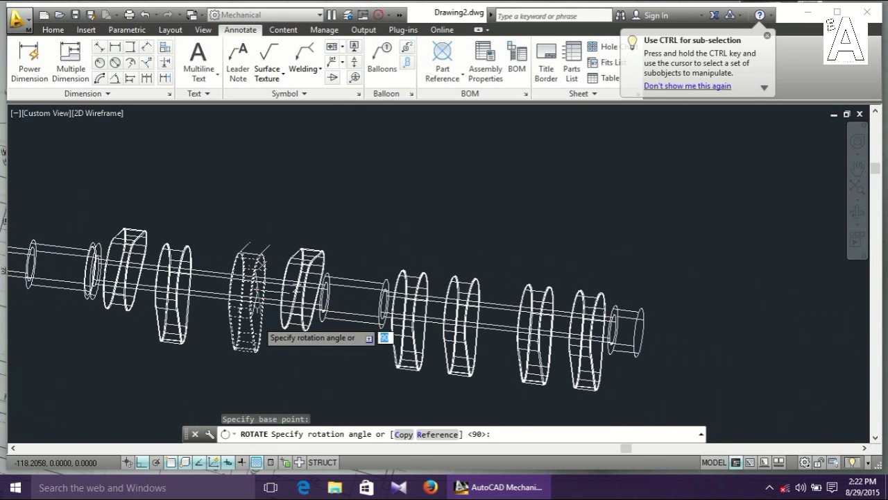
pyautogui.click(287, 376)
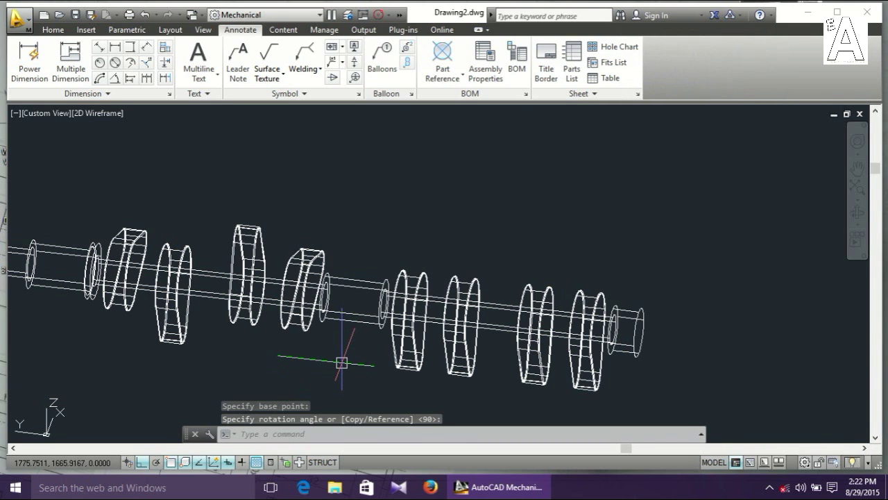
pyautogui.moveTo(341, 362); pyautogui.dragTo(265, 376, button='middle')
pyautogui.press('Escape')
pyautogui.click(317, 268)
pyautogui.rightClick(317, 268)
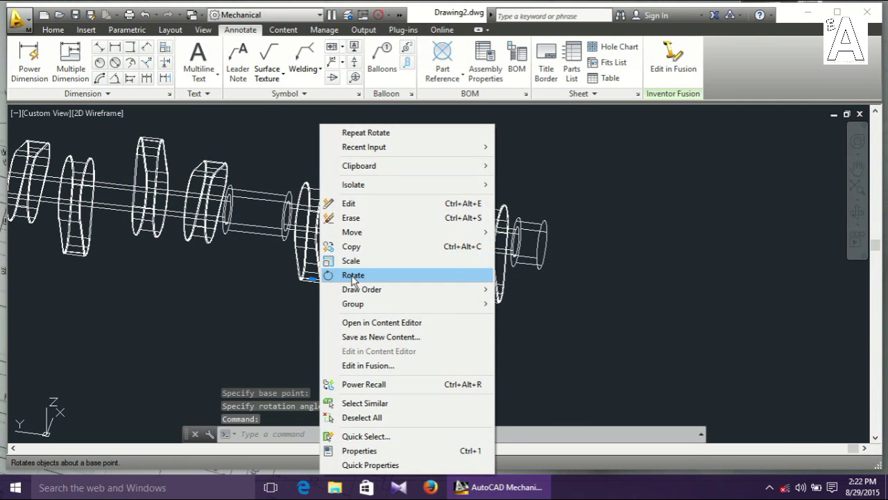
# Rotate the selected crank web about a base point on the shaft axis
pyautogui.click(352, 275)
pyautogui.scroll(5, 323, 223)
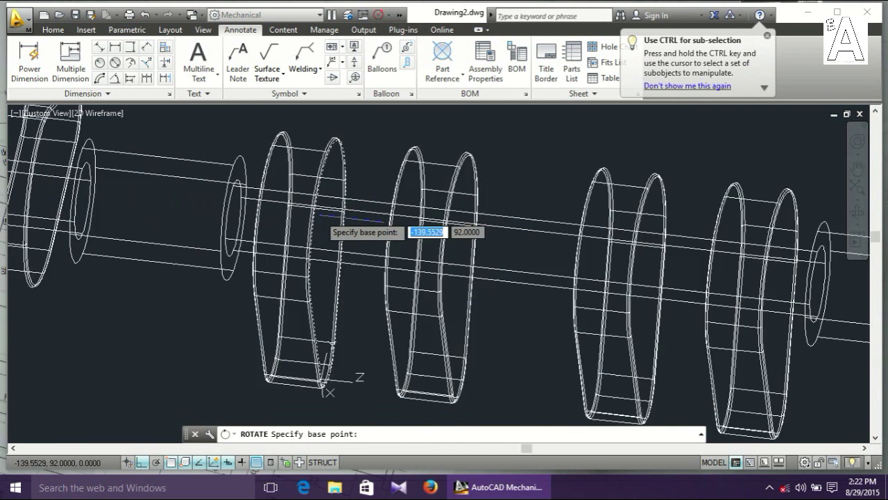
pyautogui.scroll(2, 327, 229)
pyautogui.scroll(-2, 333, 238)
pyautogui.click(338, 239)
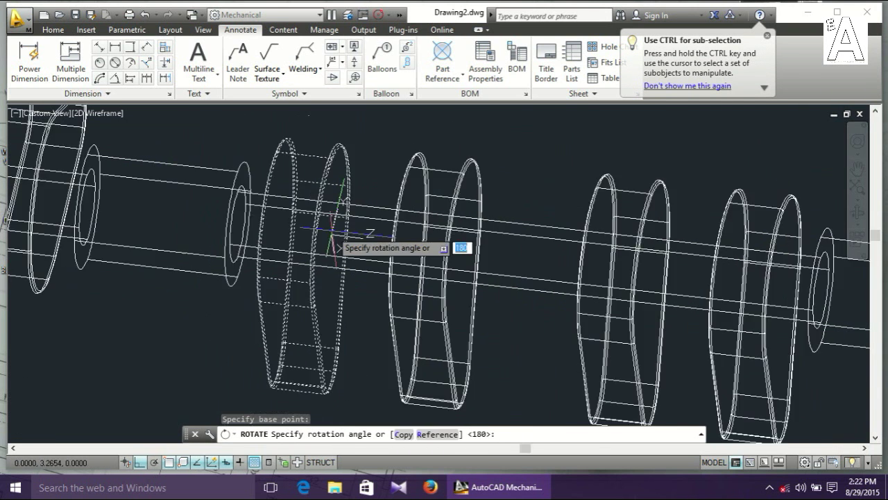
pyautogui.scroll(-3, 338, 239)
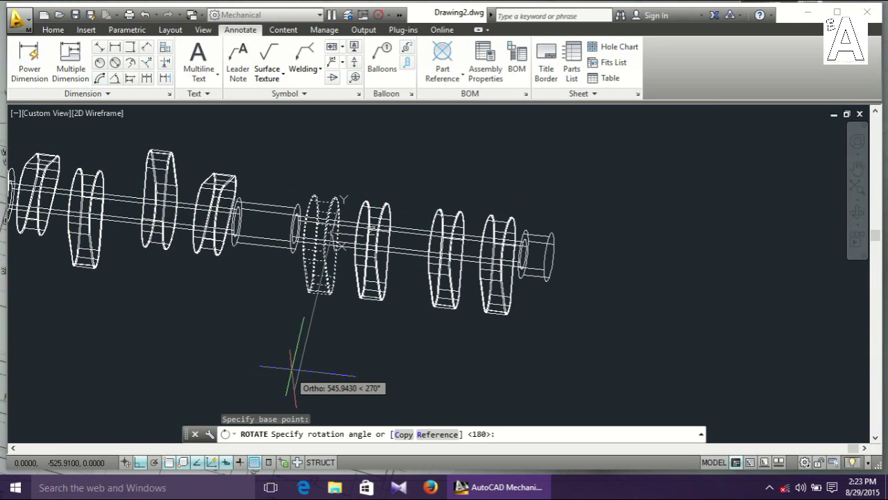
pyautogui.click(291, 401)
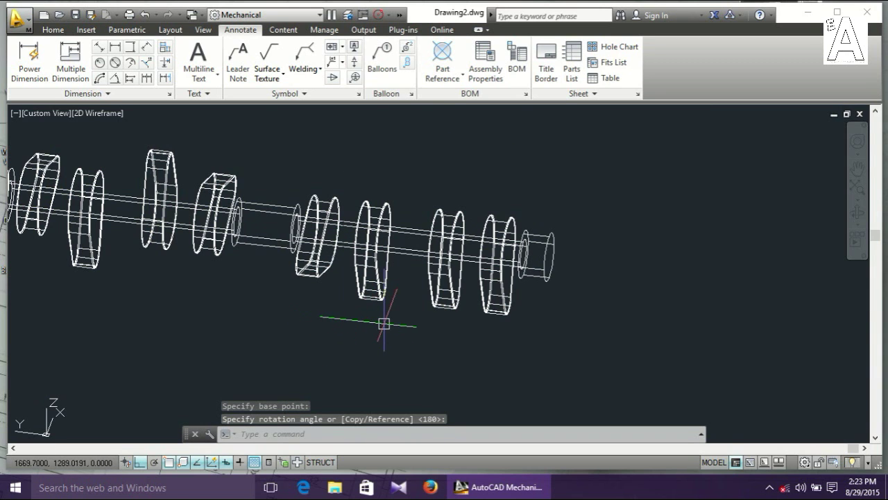
# Rotate the web near the shaft's right end about the shaft axis
pyautogui.click(389, 294)
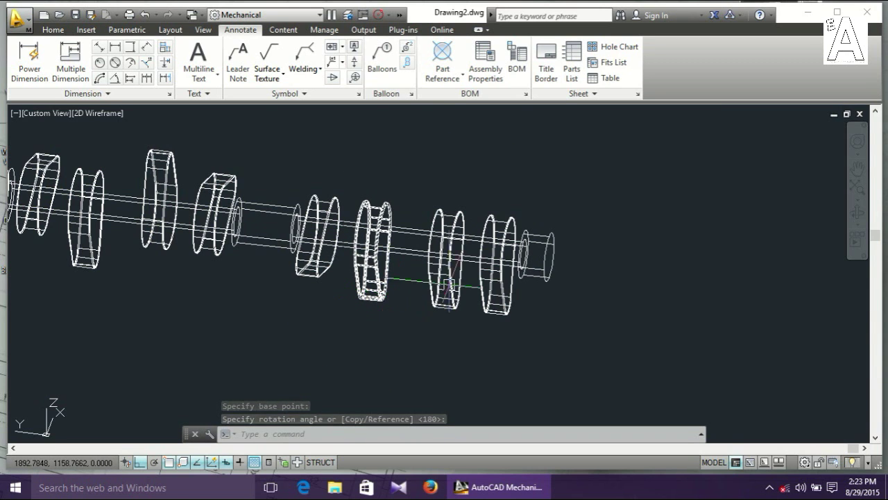
pyautogui.click(447, 281)
pyautogui.press('Escape')
pyautogui.click(488, 289)
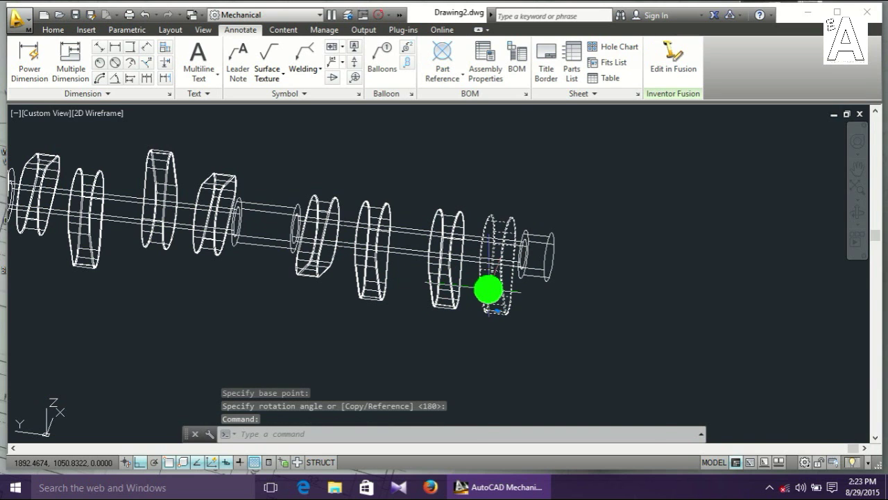
pyautogui.rightClick(489, 289)
pyautogui.click(524, 274)
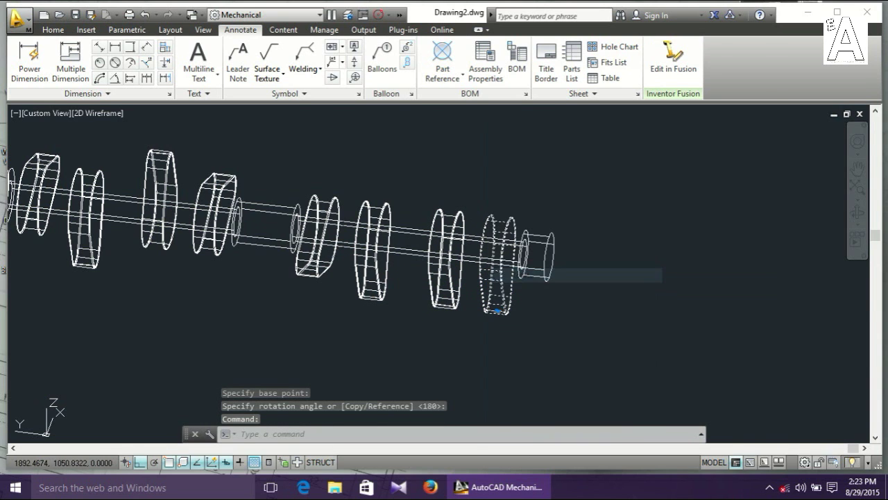
pyautogui.scroll(3, 509, 263)
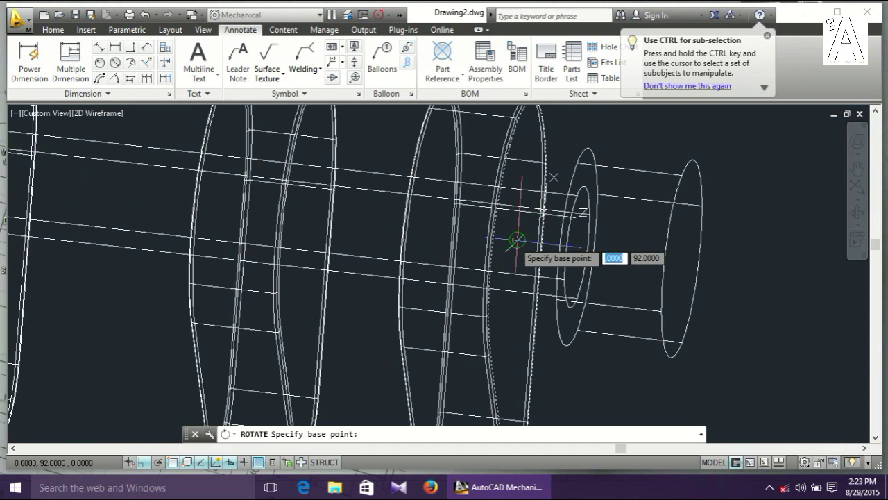
pyautogui.click(516, 240)
pyautogui.scroll(-2, 520, 232)
pyautogui.scroll(-2, 548, 215)
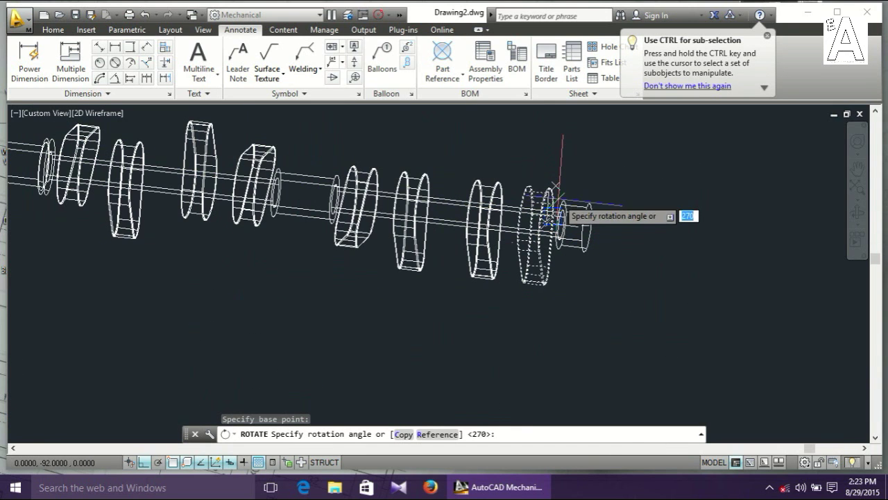
pyautogui.click(599, 132)
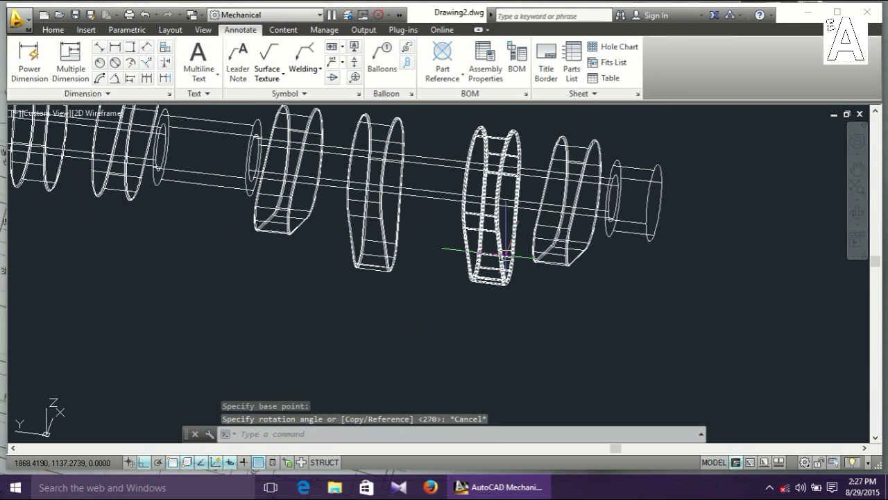
# Rotate one more crank web about the shaft axis
pyautogui.rightClick(501, 258)
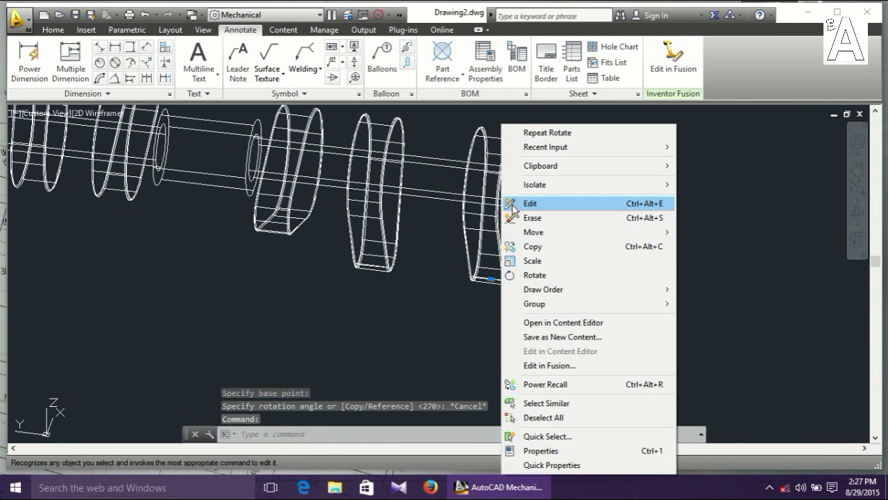
pyautogui.click(538, 276)
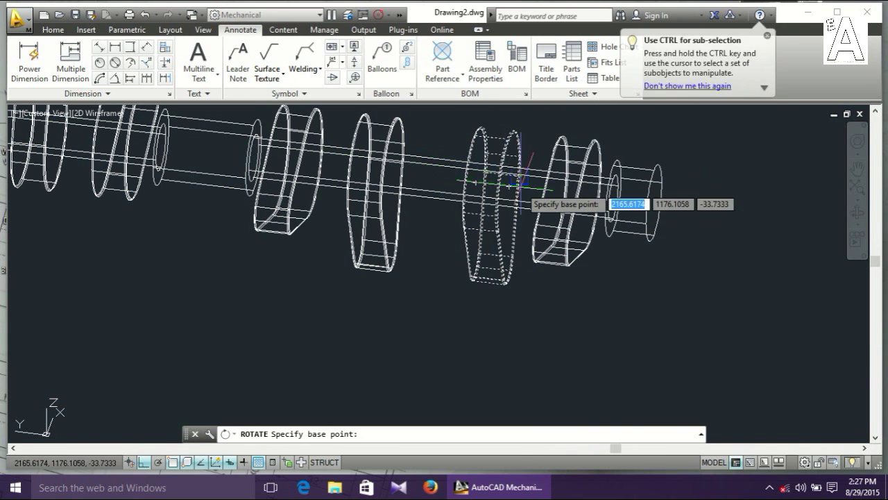
pyautogui.scroll(3, 512, 179)
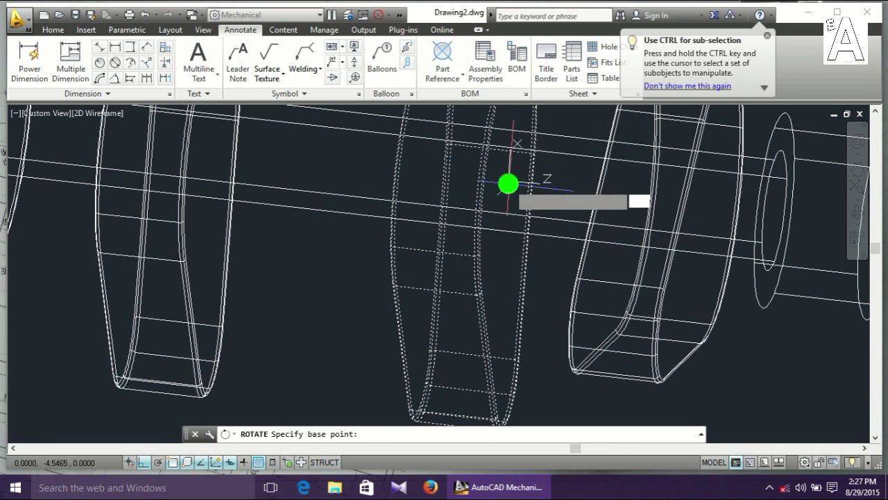
pyautogui.click(509, 181)
pyautogui.scroll(-3, 509, 181)
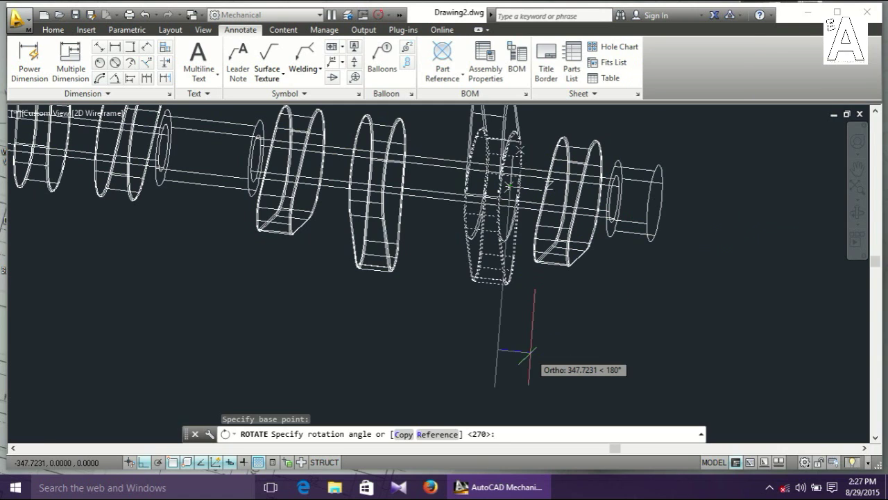
pyautogui.click(528, 352)
pyautogui.scroll(-3, 526, 343)
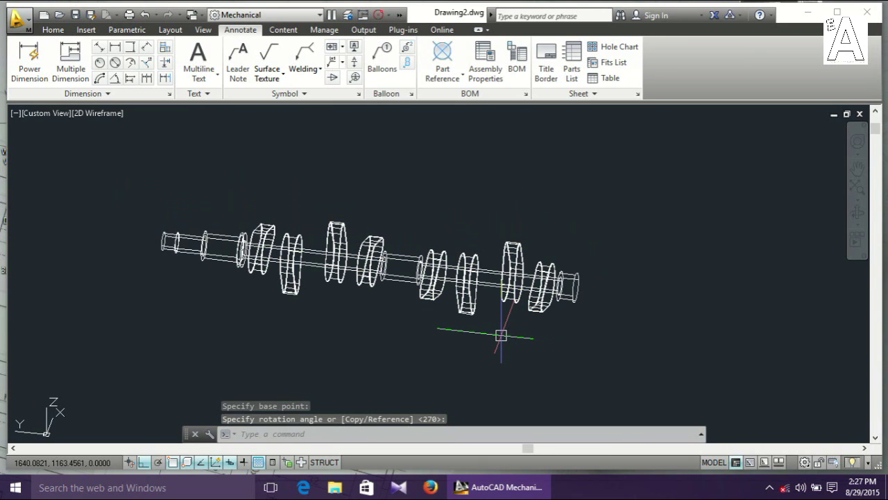
pyautogui.press('Escape')
pyautogui.click(83, 113)
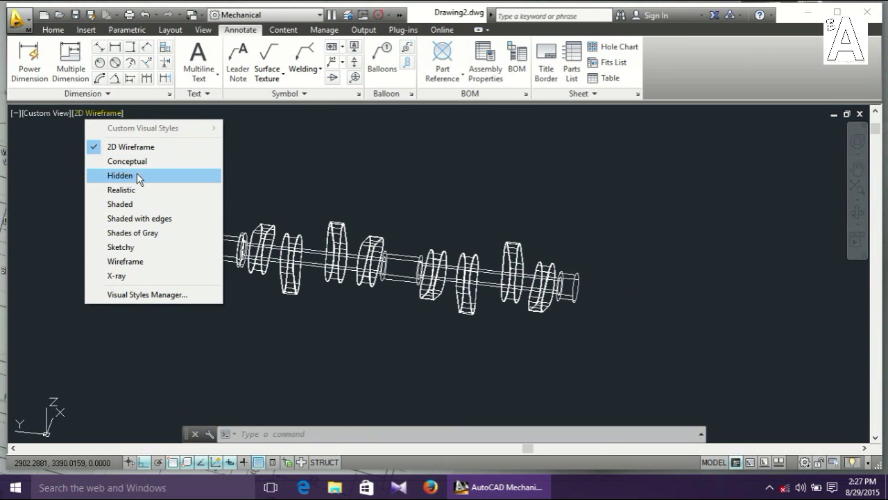
# Apply the Realistic visual style and orbit and zoom in on the crankshaft
pyautogui.click(143, 190)
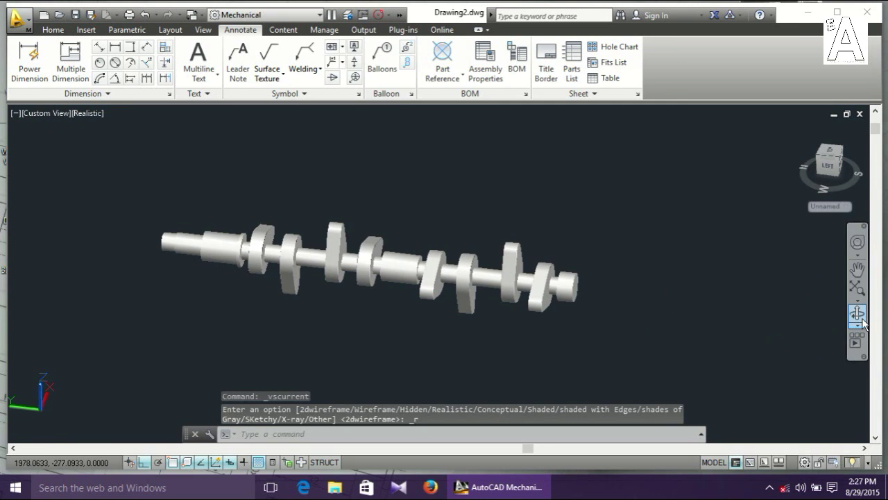
pyautogui.click(858, 314)
pyautogui.scroll(2, 405, 312)
pyautogui.scroll(1, 403, 321)
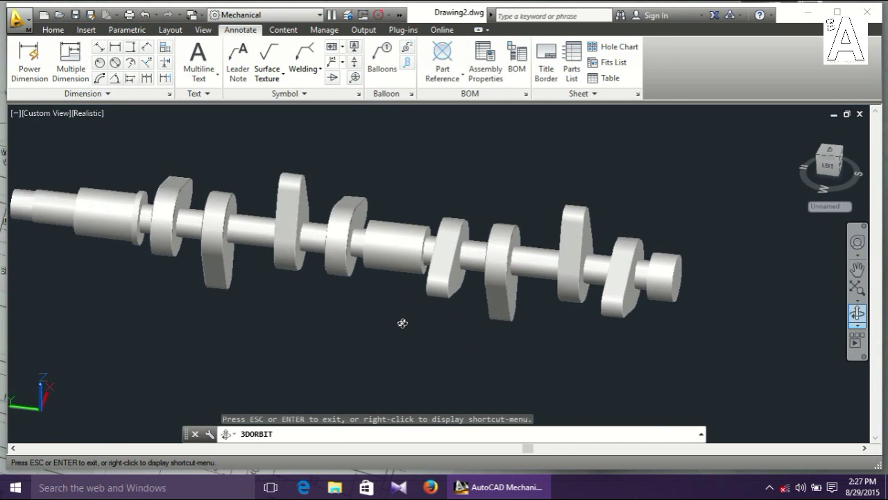
pyautogui.scroll(2, 402, 322)
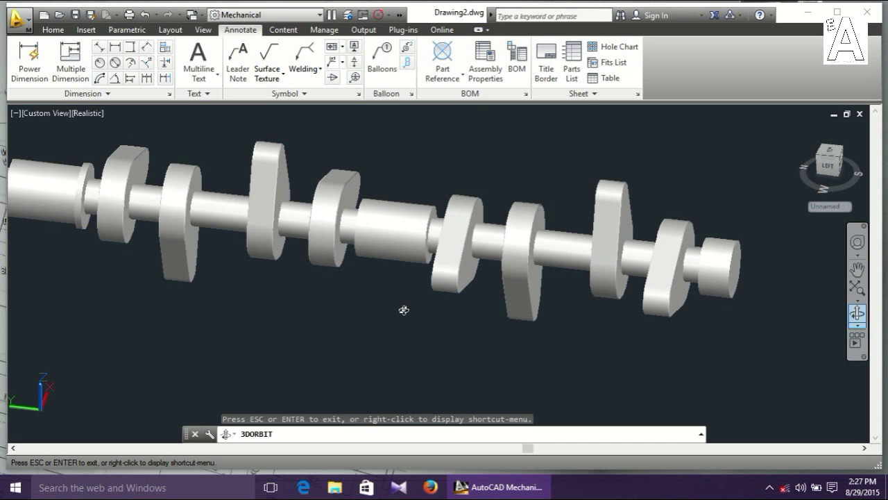
pyautogui.rightClick(400, 308)
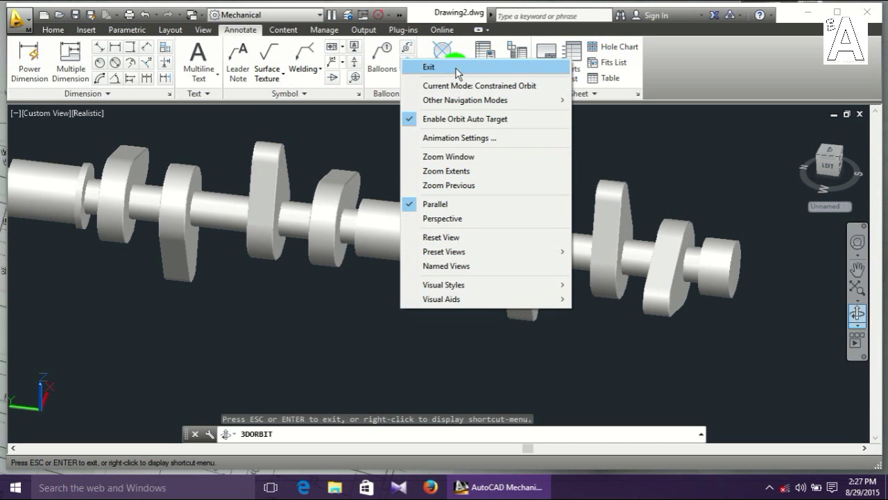
pyautogui.click(451, 66)
pyautogui.scroll(3, 179, 278)
pyautogui.scroll(-1, 179, 277)
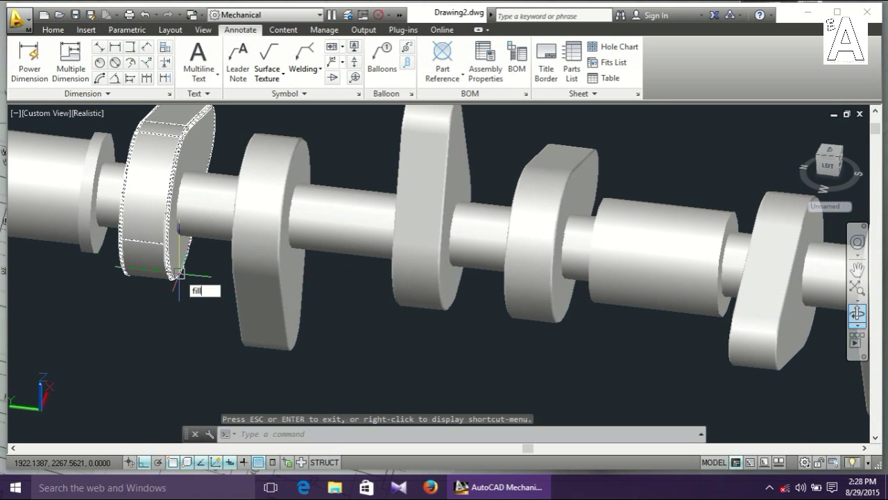
# Start FILLET, keep the 3.0000 radius and switch to Multiple mode
pyautogui.press('Down')
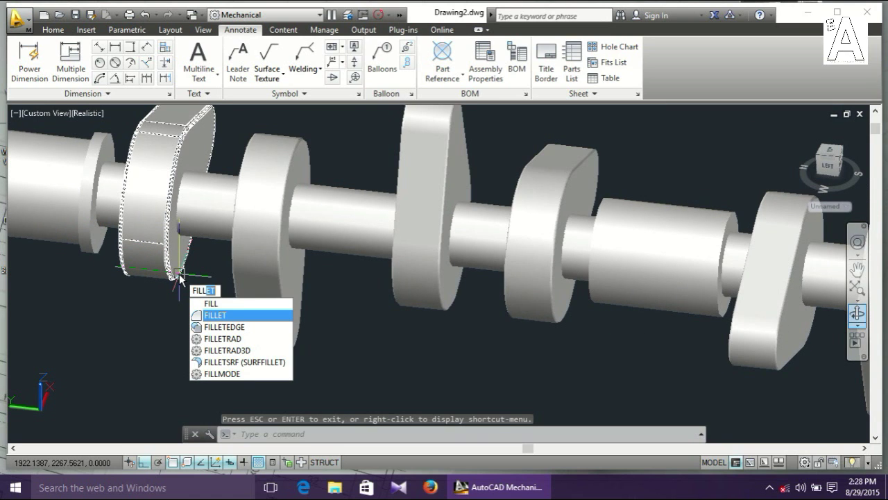
pyautogui.press('Return')
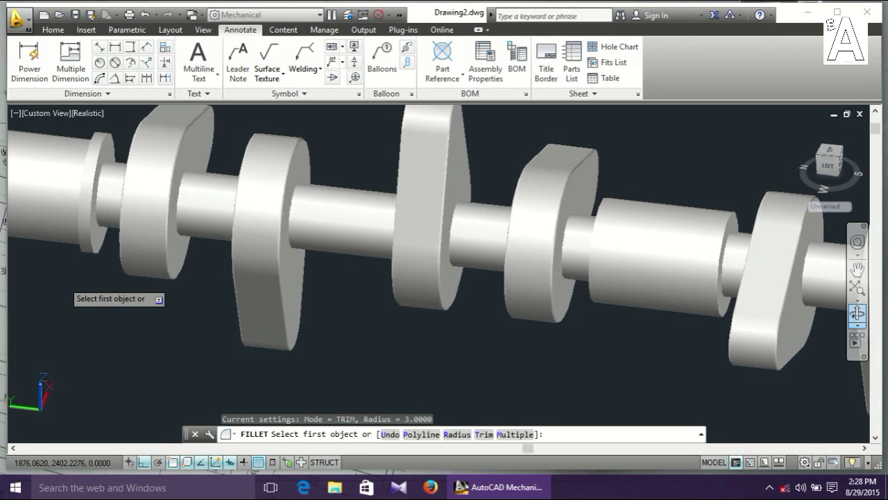
pyautogui.scroll(-4, 65, 279)
pyautogui.moveTo(65, 280); pyautogui.dragTo(105, 229, button='middle')
pyautogui.scroll(5, 105, 229)
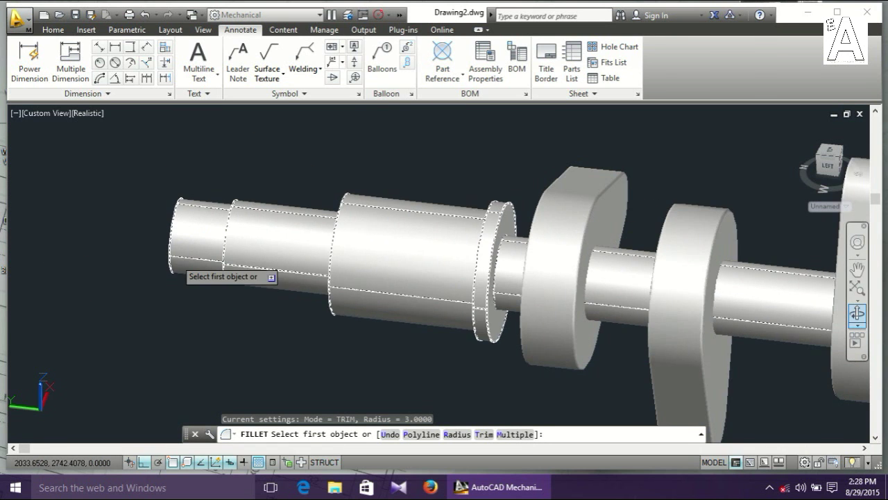
pyautogui.scroll(3, 160, 250)
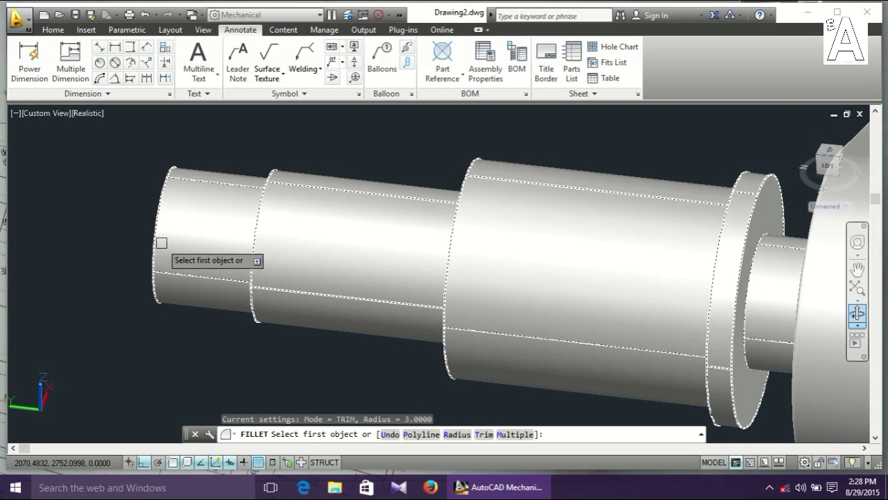
pyautogui.write('r')
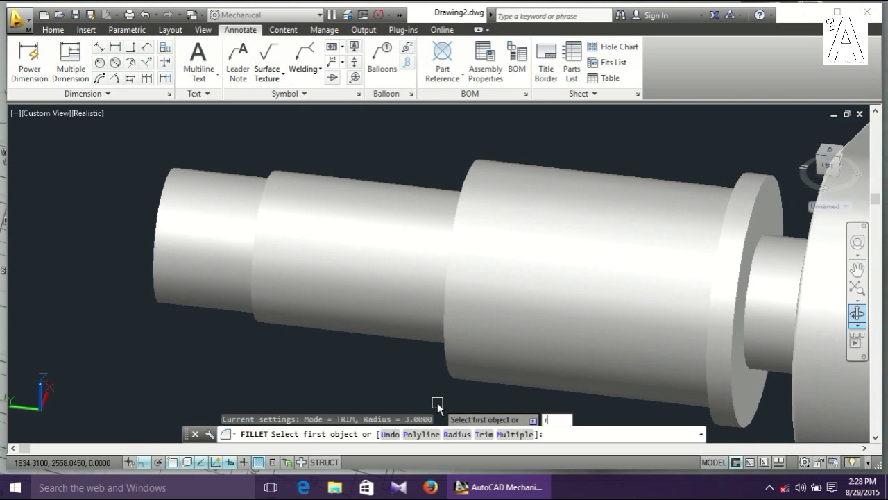
pyautogui.press('Return')
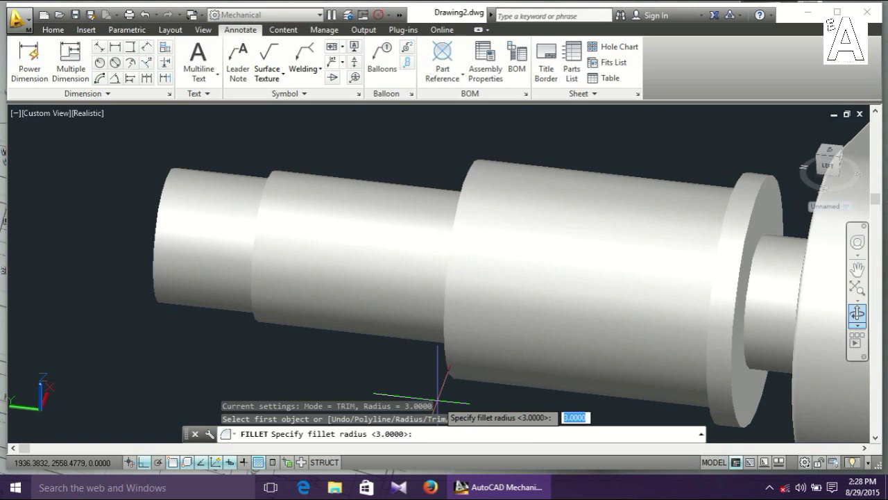
pyautogui.press('Return')
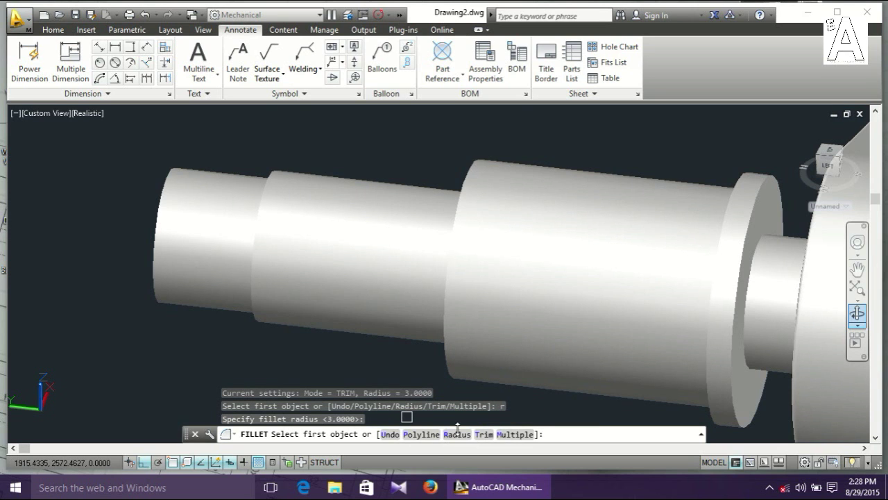
pyautogui.click(511, 436)
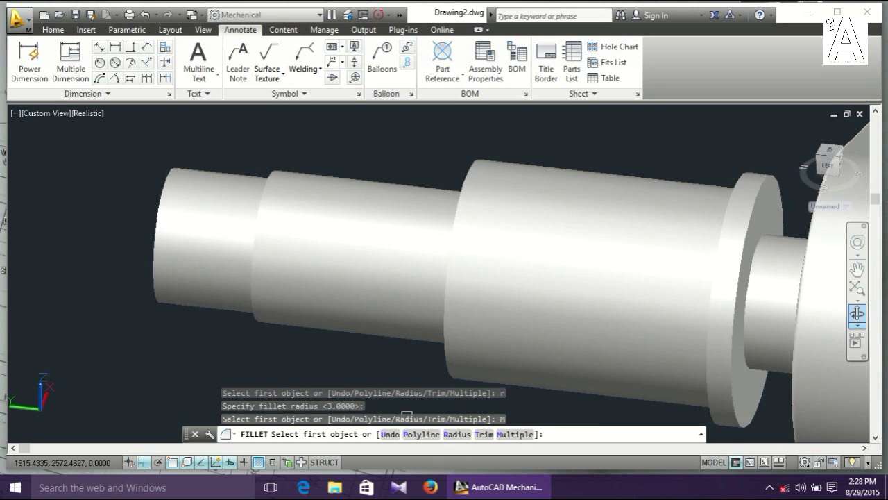
# Select the left cylinder's end edge and the step edges up to the disc's far rim
pyautogui.click(154, 212)
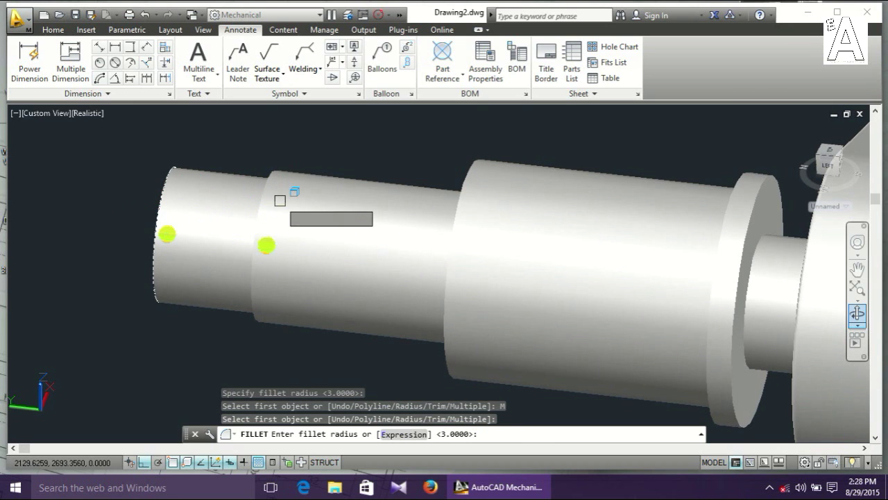
pyautogui.press('Return')
pyautogui.click(264, 243)
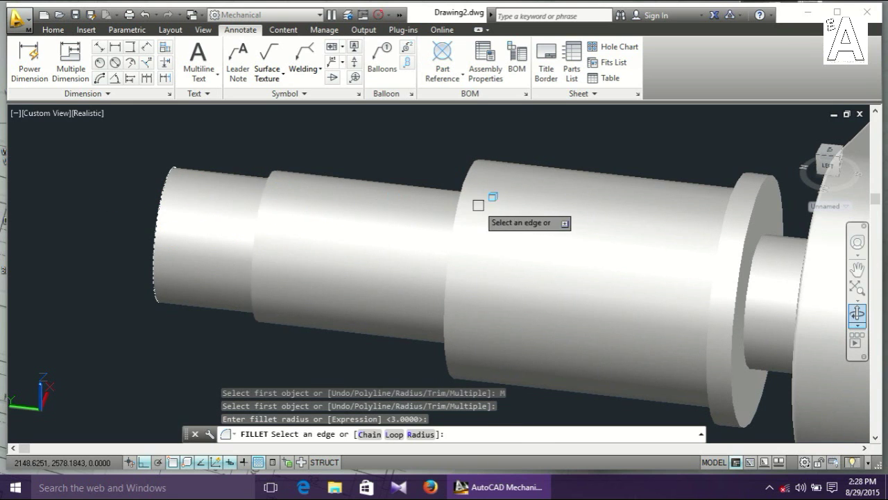
pyautogui.click(487, 162)
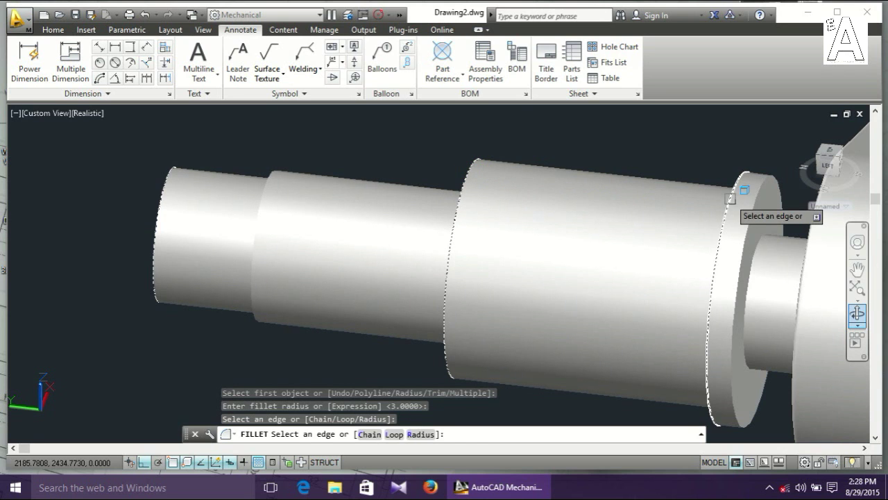
pyautogui.click(750, 183)
pyautogui.click(768, 185)
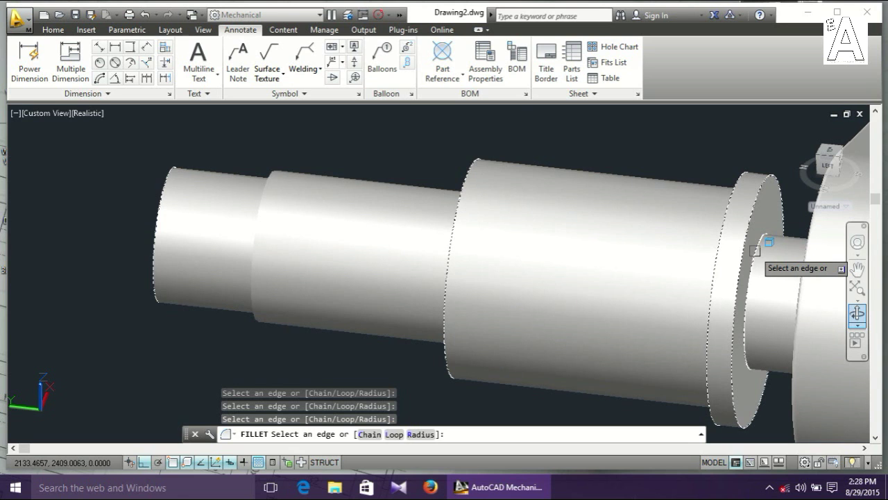
# Orbit the shaft to reveal its steps and add a flange edge
pyautogui.click(857, 314)
pyautogui.moveTo(768, 301); pyautogui.dragTo(576, 308)
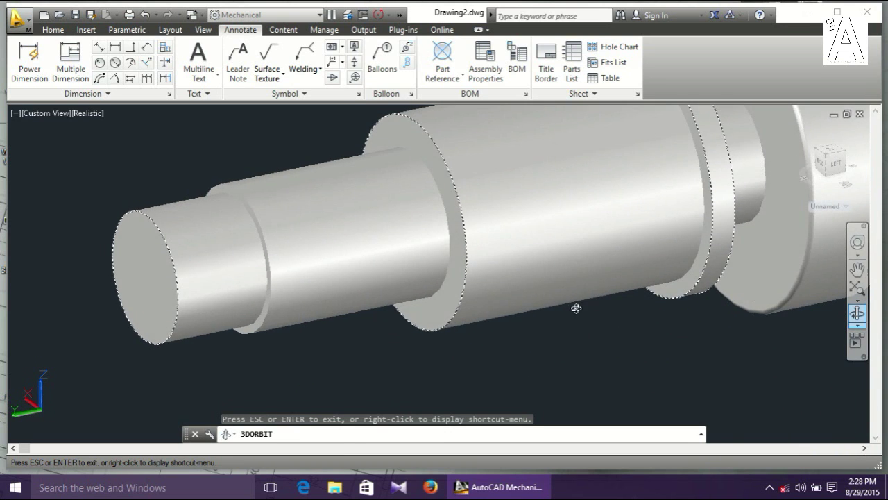
pyautogui.rightClick(445, 213)
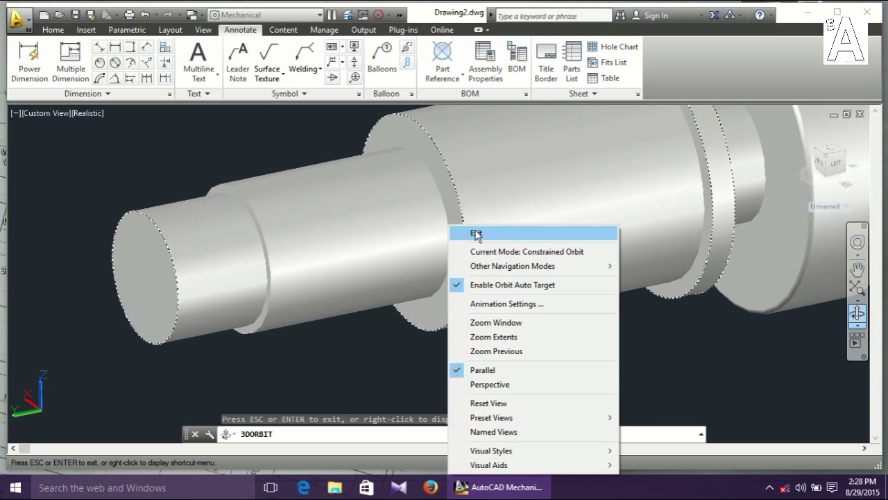
pyautogui.click(478, 231)
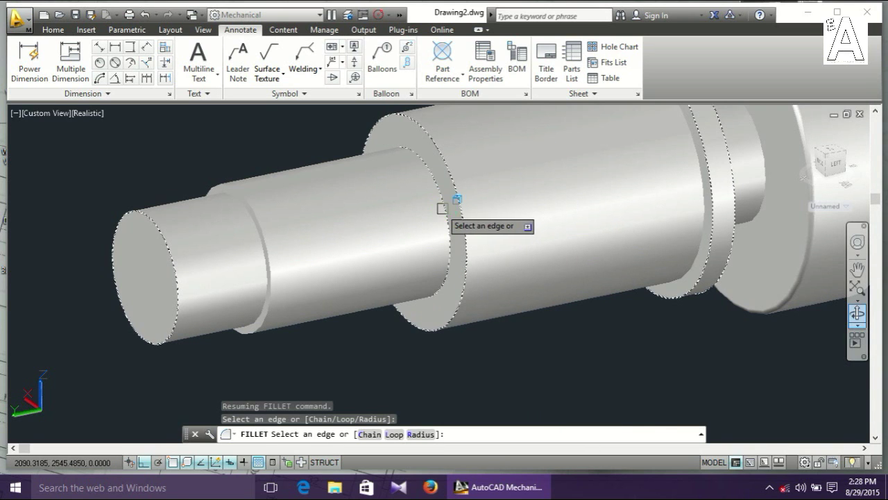
pyautogui.click(706, 177)
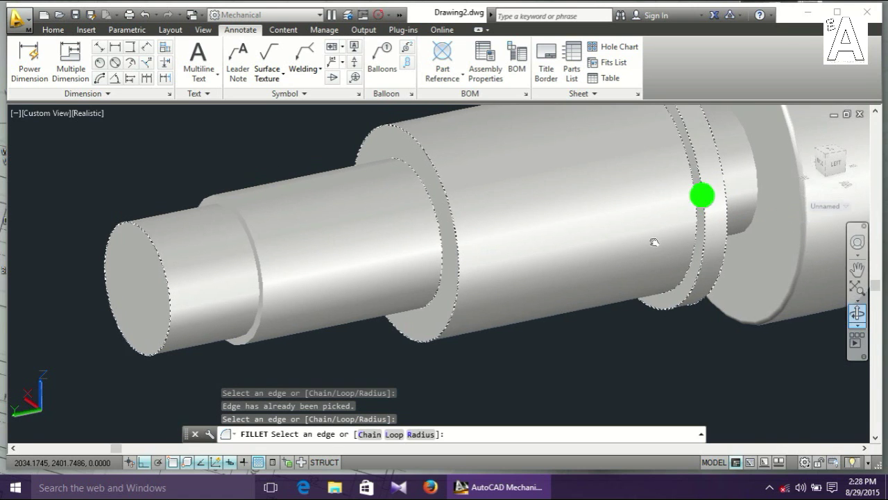
# Rotate toward the middle webs and add the next cylinder's end and inner shaft edges
pyautogui.keyDown('shift'); pyautogui.moveTo(706, 192); pyautogui.dragTo(498, 237, button='middle'); pyautogui.keyUp('shift')
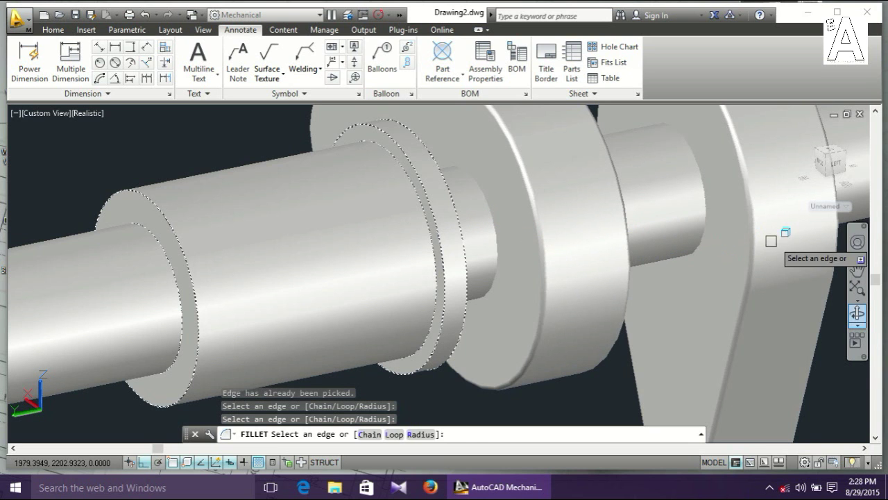
pyautogui.click(863, 318)
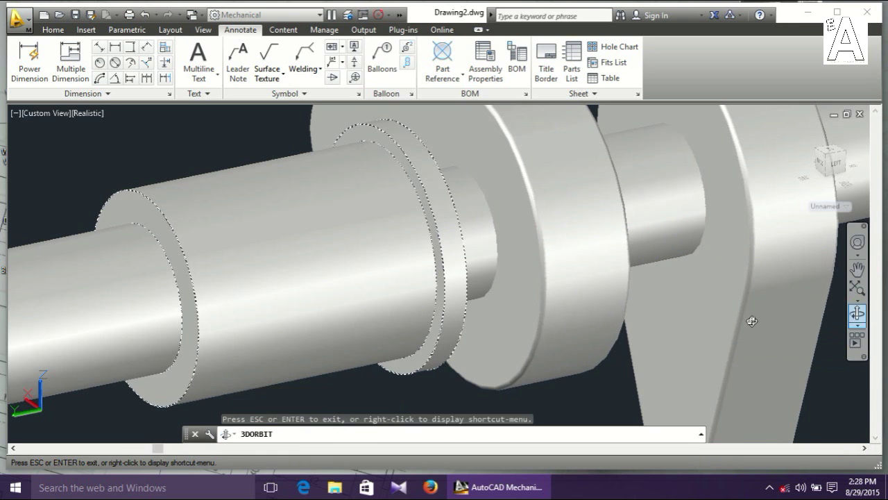
pyautogui.moveTo(749, 317)
pyautogui.mouseDown()
pyautogui.moveTo(684, 333)
pyautogui.moveTo(737, 326)
pyautogui.moveTo(494, 302)
pyautogui.moveTo(369, 227)
pyautogui.mouseUp()
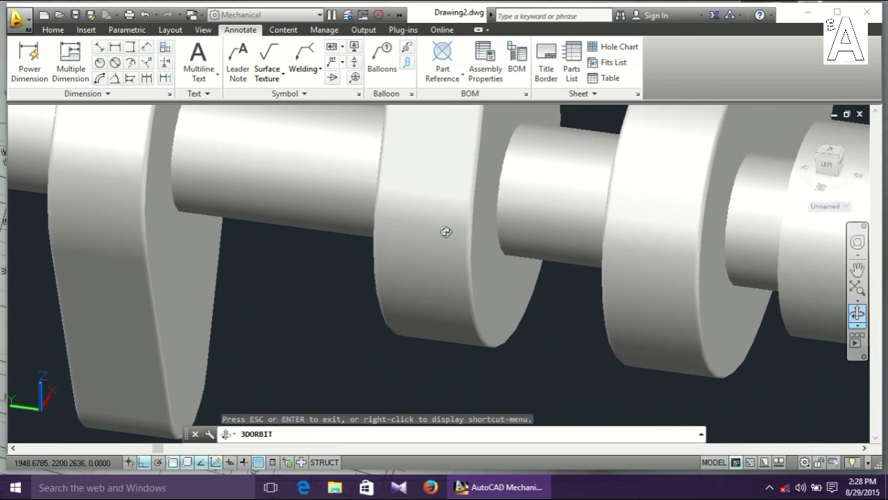
pyautogui.moveTo(584, 256)
pyautogui.mouseDown()
pyautogui.moveTo(601, 270)
pyautogui.moveTo(696, 261)
pyautogui.mouseUp()
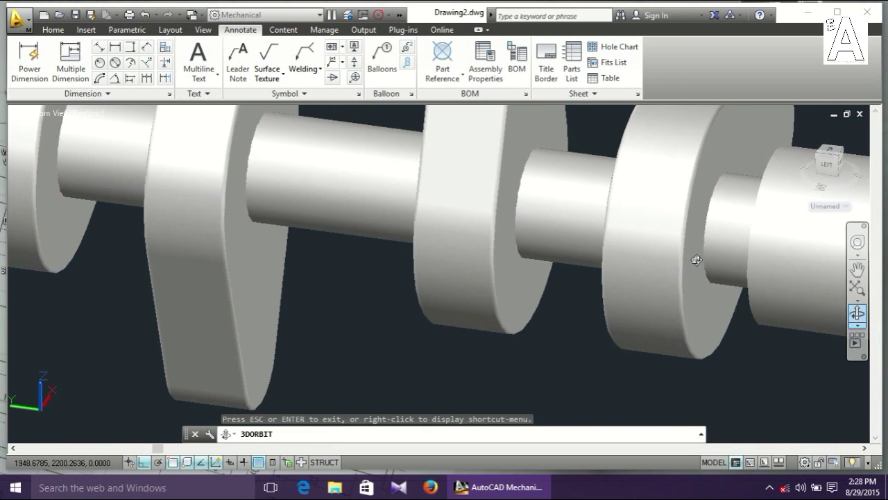
pyautogui.rightClick(753, 245)
pyautogui.click(726, 230)
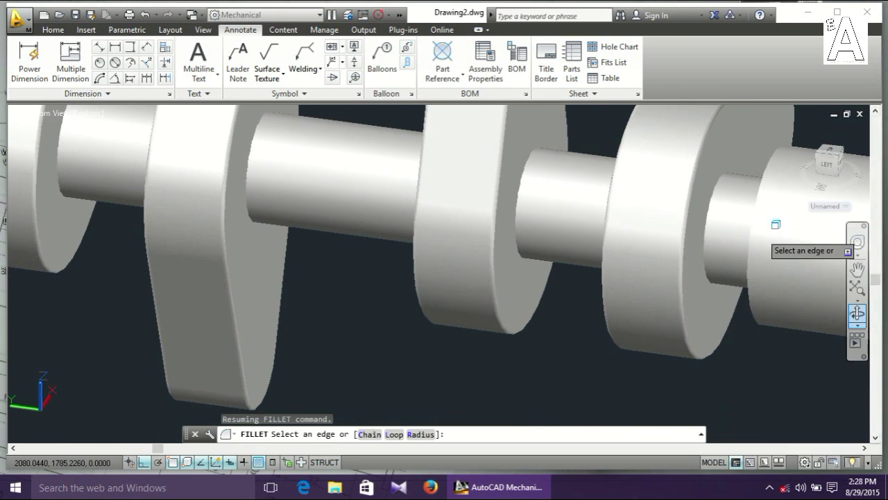
pyautogui.moveTo(765, 226); pyautogui.dragTo(472, 220, button='middle')
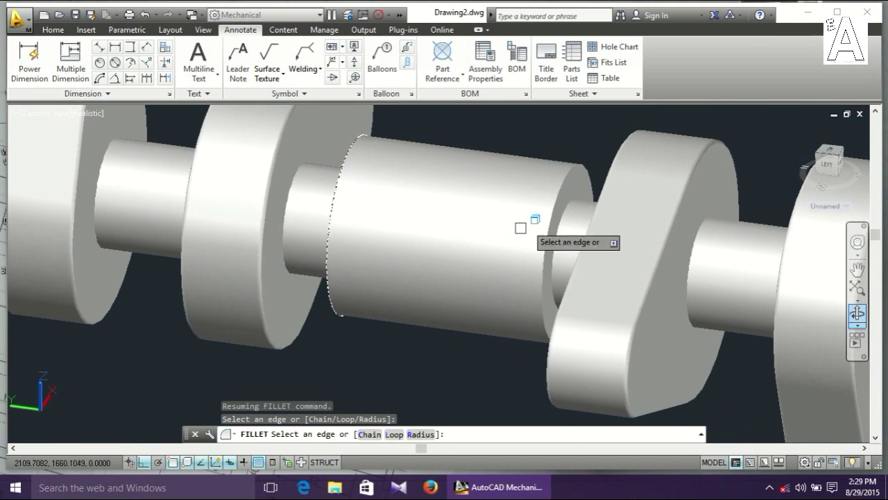
pyautogui.click(551, 210)
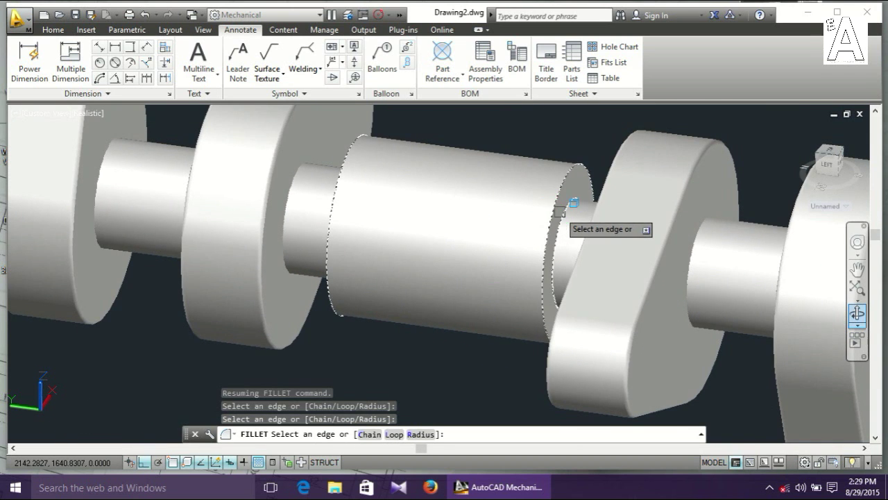
pyautogui.click(576, 201)
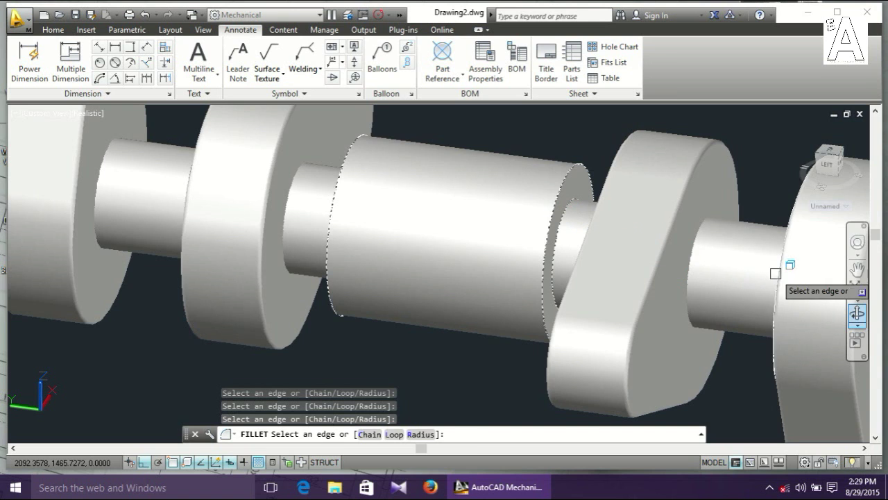
# Pan to the end cylinder and add its outer and shoulder edges
pyautogui.moveTo(773, 271); pyautogui.dragTo(382, 236, button='middle')
pyautogui.scroll(-3, 740, 321)
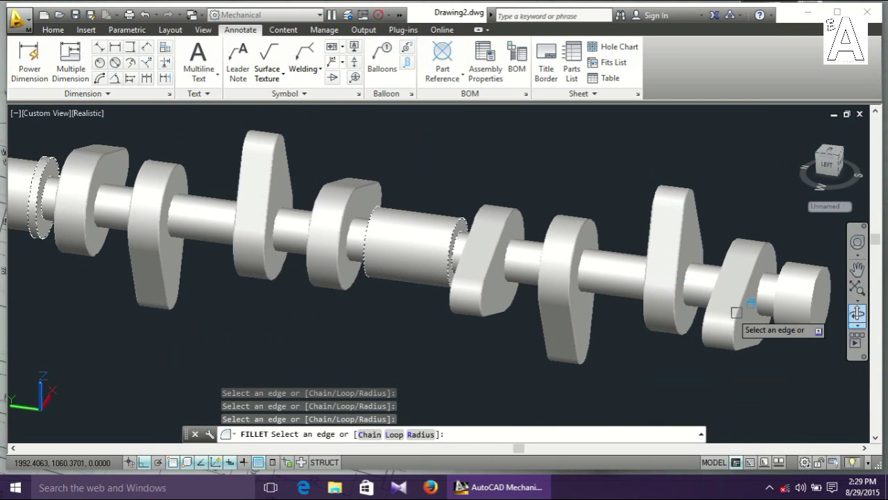
pyautogui.scroll(2, 785, 294)
pyautogui.moveTo(785, 294); pyautogui.dragTo(542, 292, button='middle')
pyautogui.scroll(3, 534, 285)
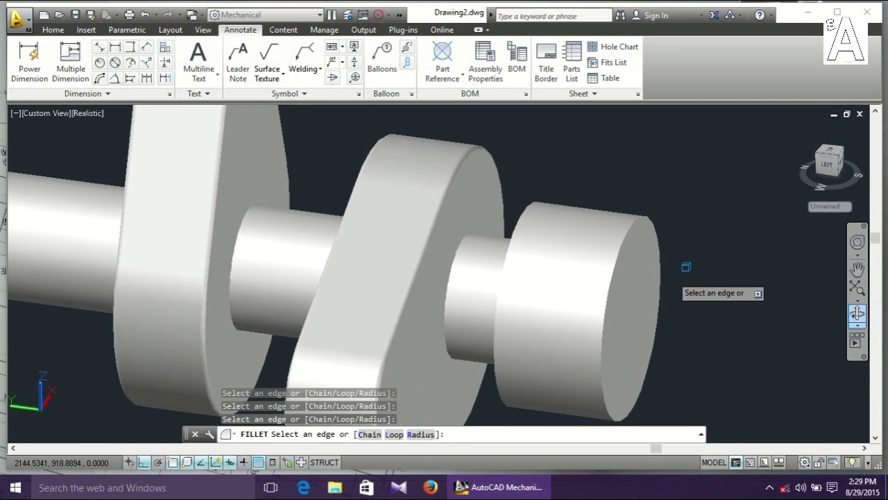
pyautogui.click(617, 254)
pyautogui.click(515, 227)
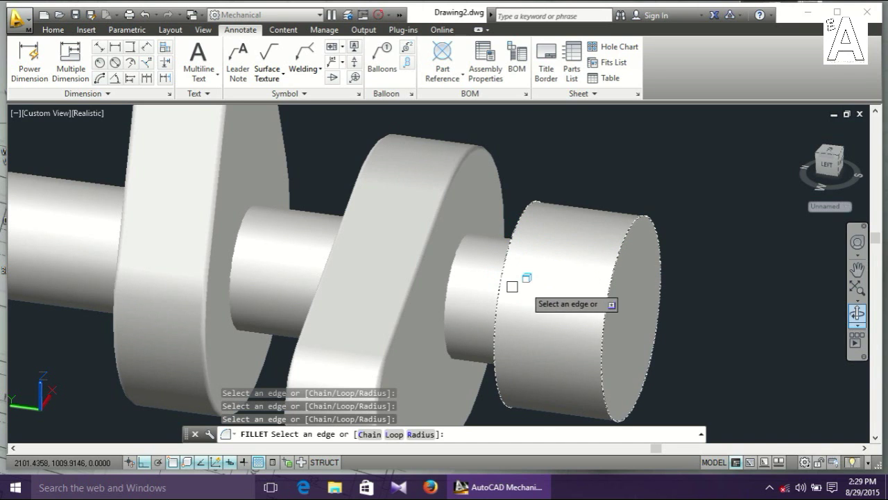
# Orbit around the shaft end and add the left cylinder's shoulder edge
pyautogui.click(858, 313)
pyautogui.moveTo(680, 337); pyautogui.dragTo(559, 315)
pyautogui.rightClick(559, 318)
pyautogui.click(606, 66)
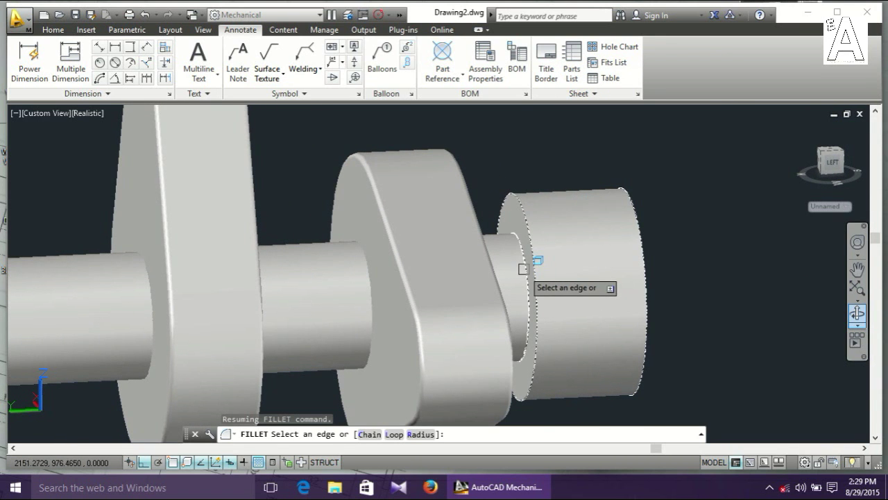
pyautogui.scroll(-3, 431, 326)
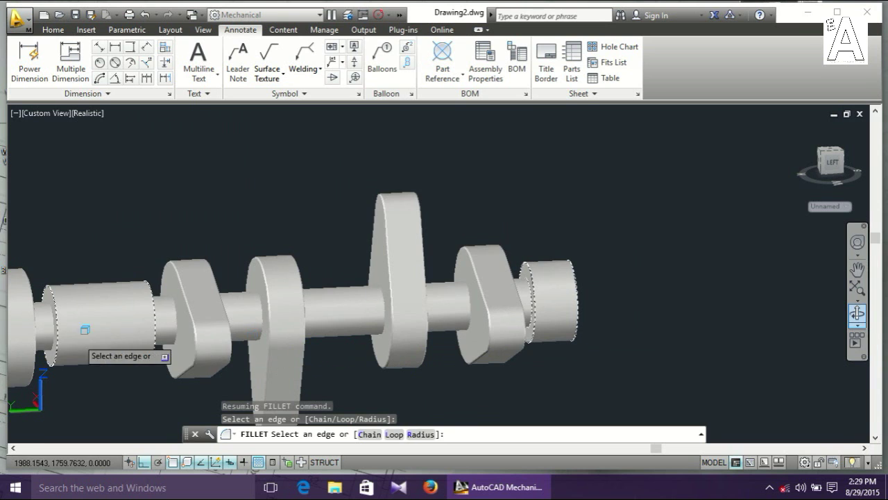
pyautogui.scroll(2, 33, 322)
pyautogui.scroll(3, 33, 321)
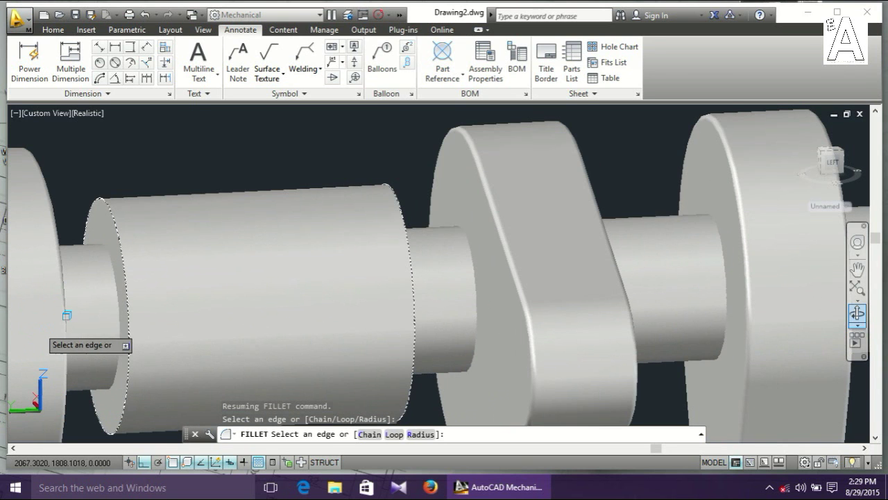
pyautogui.click(112, 284)
# Finish the edge selection to apply all 14 fillets at 3.0000 radius
pyautogui.scroll(-2, 122, 313)
pyautogui.moveTo(105, 313); pyautogui.dragTo(521, 281, button='middle')
pyautogui.scroll(-4, 444, 284)
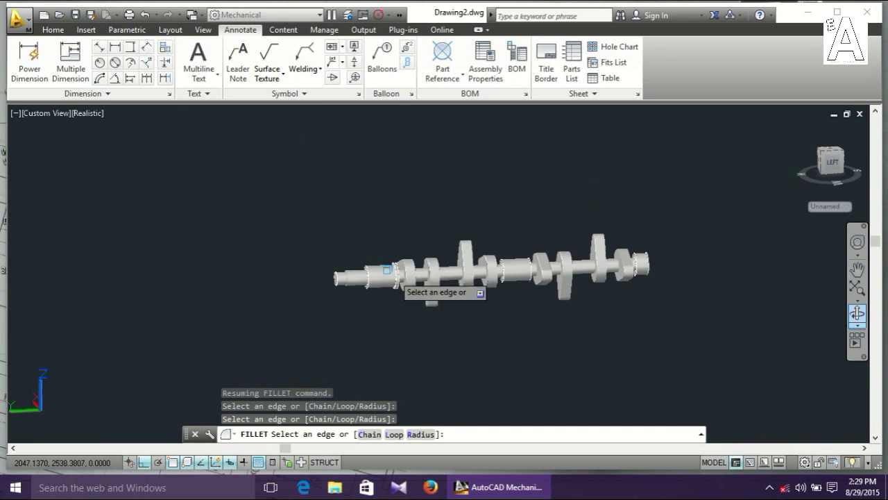
pyautogui.scroll(3, 433, 271)
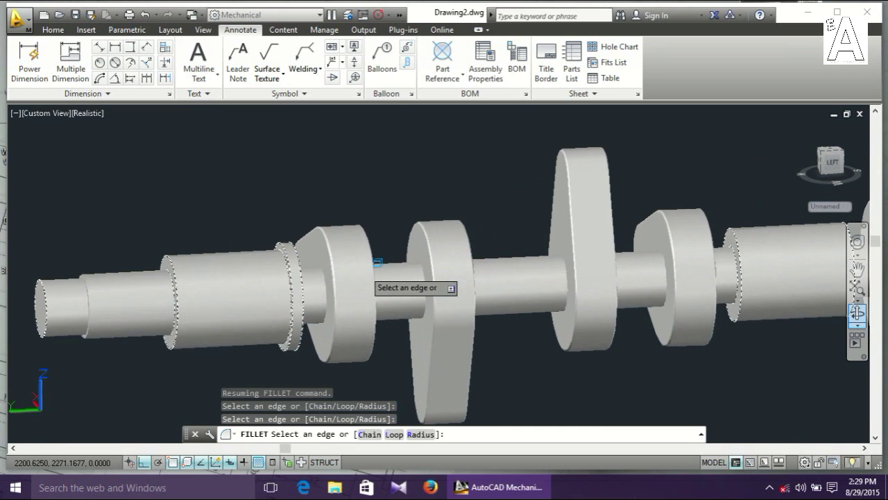
pyautogui.rightClick(372, 194)
pyautogui.click(426, 201)
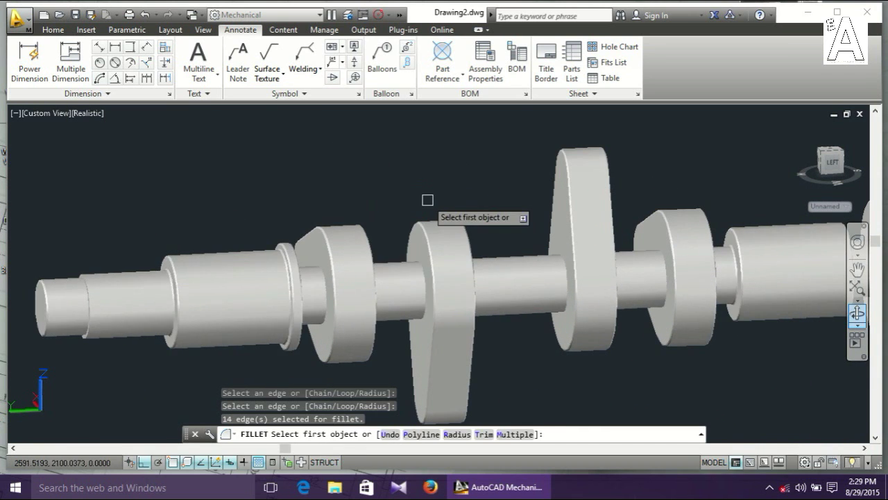
pyautogui.scroll(5, 170, 318)
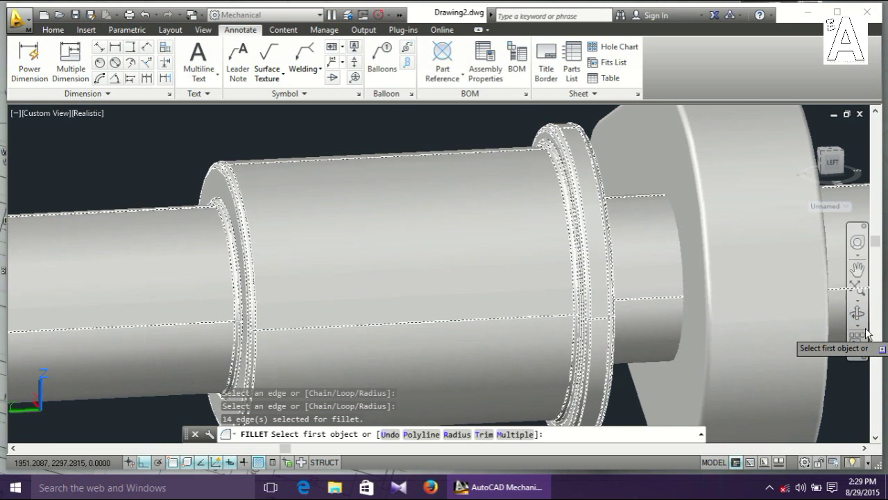
# Orbit the crankshaft to inspect the rounded shaft steps from several angles
pyautogui.click(859, 317)
pyautogui.moveTo(527, 326)
pyautogui.mouseDown()
pyautogui.moveTo(589, 333)
pyautogui.moveTo(622, 320)
pyautogui.mouseUp()
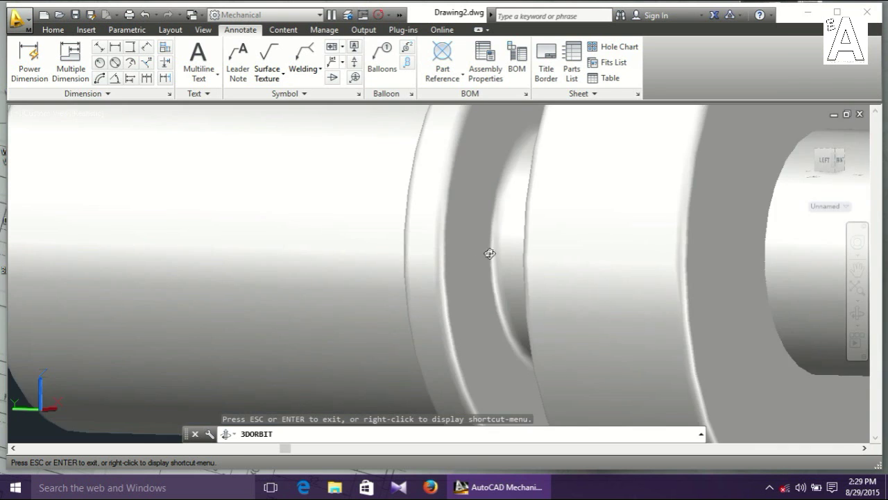
pyautogui.scroll(-3, 527, 264)
pyautogui.scroll(-3, 583, 284)
pyautogui.moveTo(692, 309)
pyautogui.mouseDown()
pyautogui.moveTo(468, 327)
pyautogui.moveTo(301, 319)
pyautogui.moveTo(396, 270)
pyautogui.mouseUp()
pyautogui.scroll(3, 552, 279)
pyautogui.scroll(2, 541, 276)
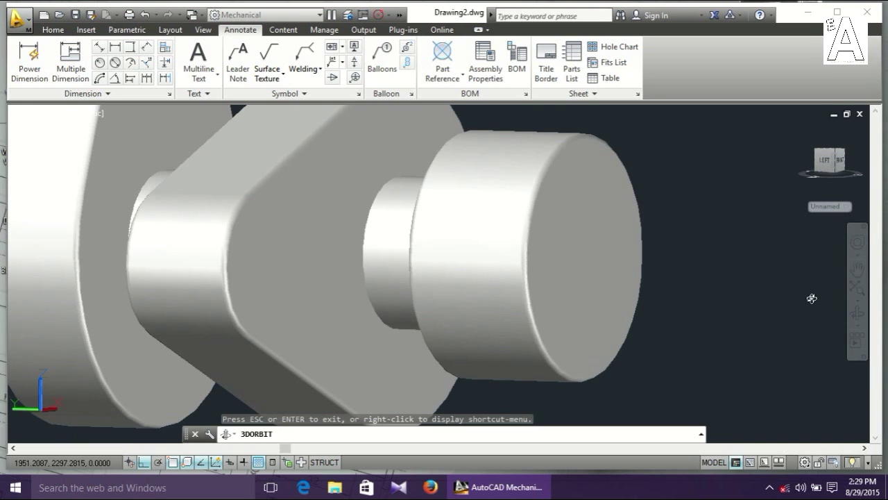
pyautogui.moveTo(477, 300)
pyautogui.mouseDown()
pyautogui.moveTo(569, 284)
pyautogui.moveTo(518, 357)
pyautogui.moveTo(578, 360)
pyautogui.moveTo(532, 289)
pyautogui.mouseUp()
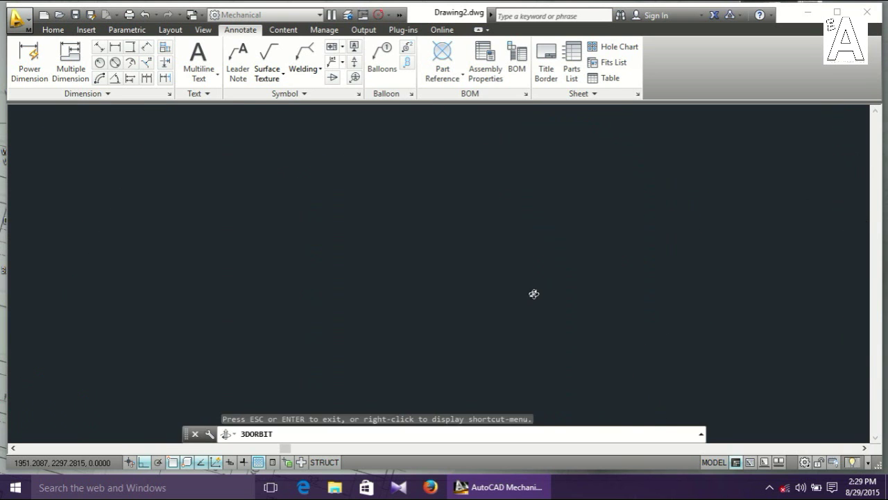
# Exit orbit back to the fillet prompt and zoom in on the shaft end
pyautogui.rightClick(531, 264)
pyautogui.click(573, 22)
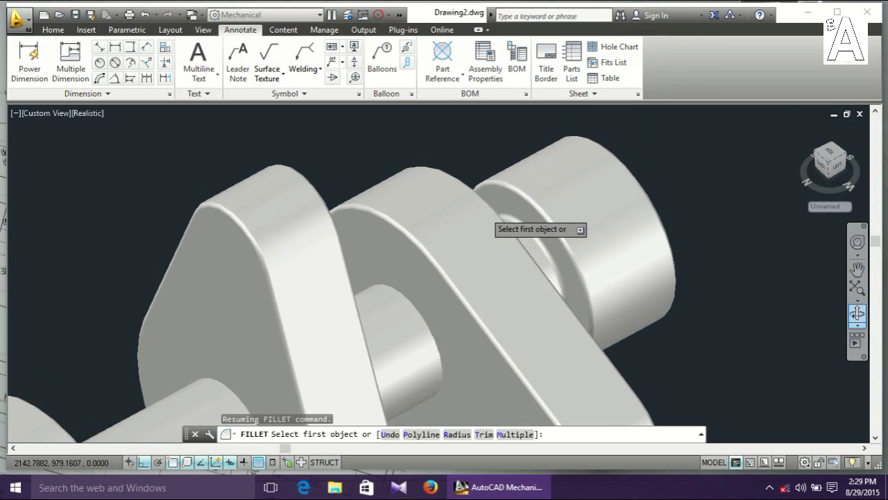
pyautogui.scroll(-5, 495, 229)
pyautogui.scroll(-5, 485, 218)
pyautogui.scroll(1, 416, 261)
pyautogui.scroll(2, 413, 257)
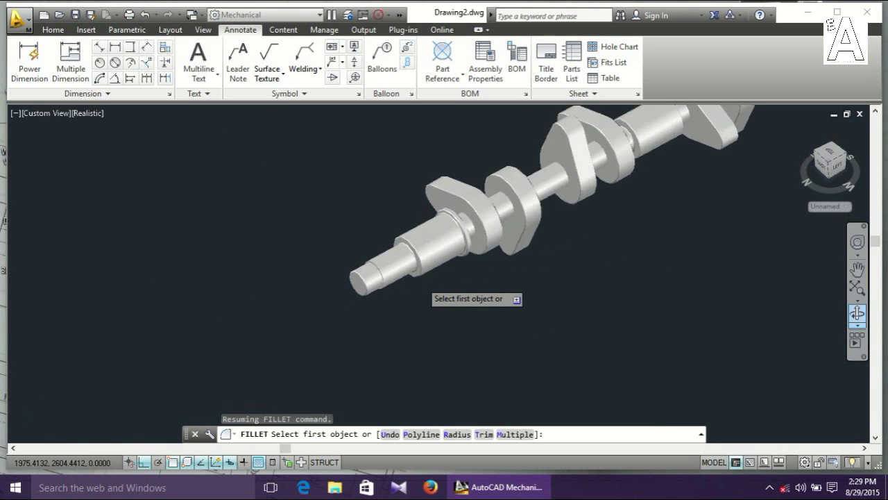
pyautogui.scroll(1, 408, 281)
pyautogui.scroll(2, 405, 282)
pyautogui.scroll(2, 308, 264)
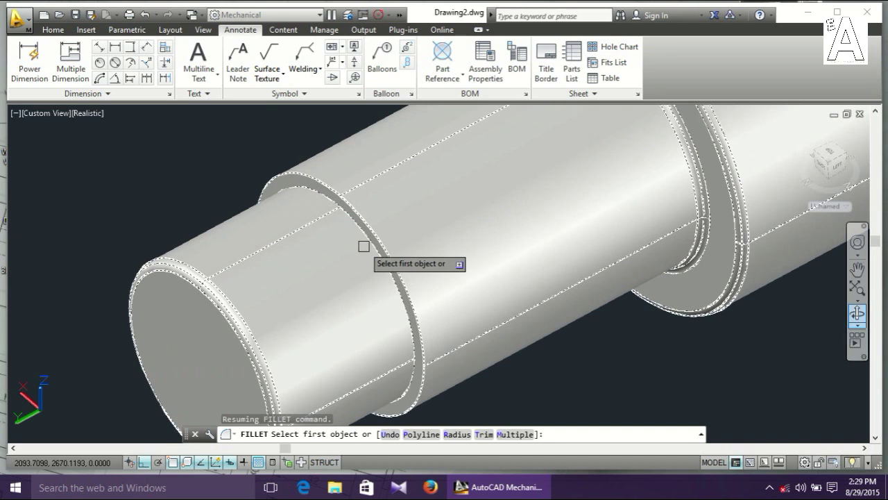
# Restart FILLET with a 1.0000 radius in Multiple mode
pyautogui.press('Escape')
pyautogui.press('Escape')
pyautogui.write('fill')
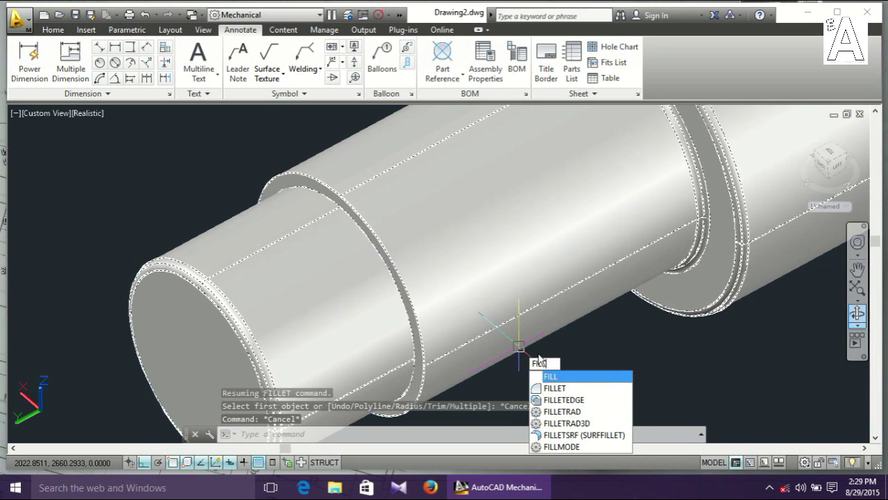
pyautogui.click(582, 387)
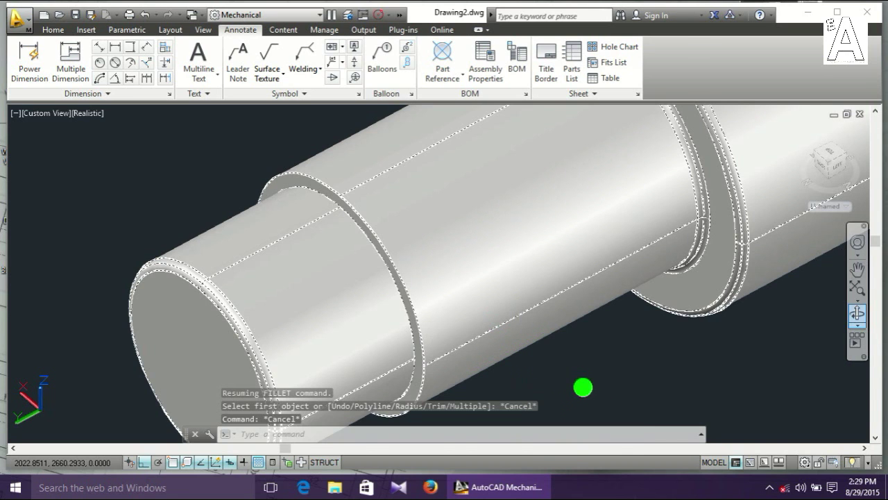
pyautogui.click(464, 432)
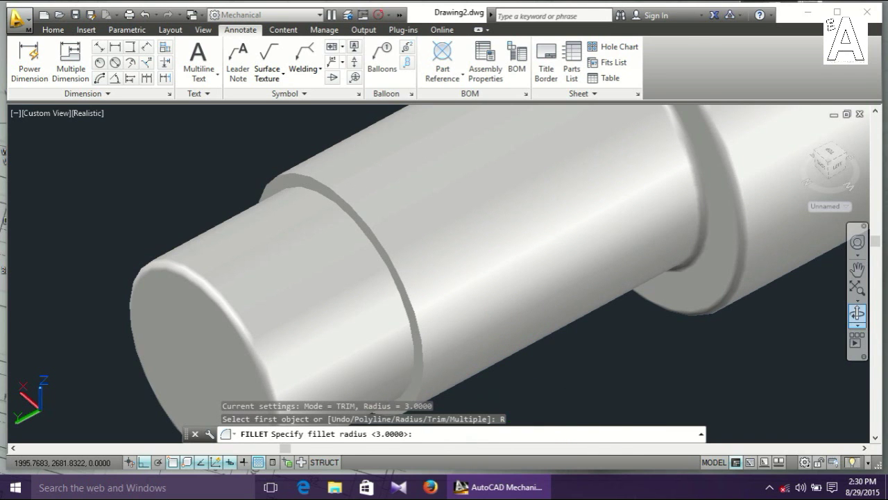
pyautogui.write('1')
pyautogui.press('Return')
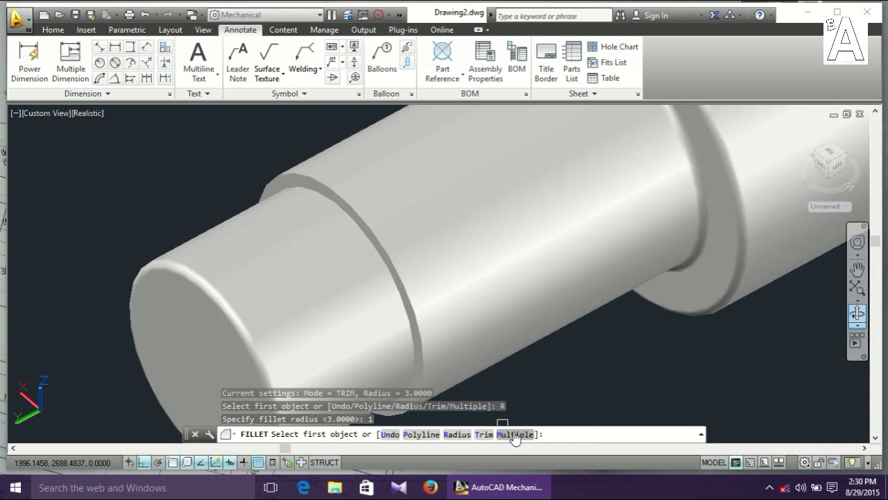
pyautogui.click(517, 435)
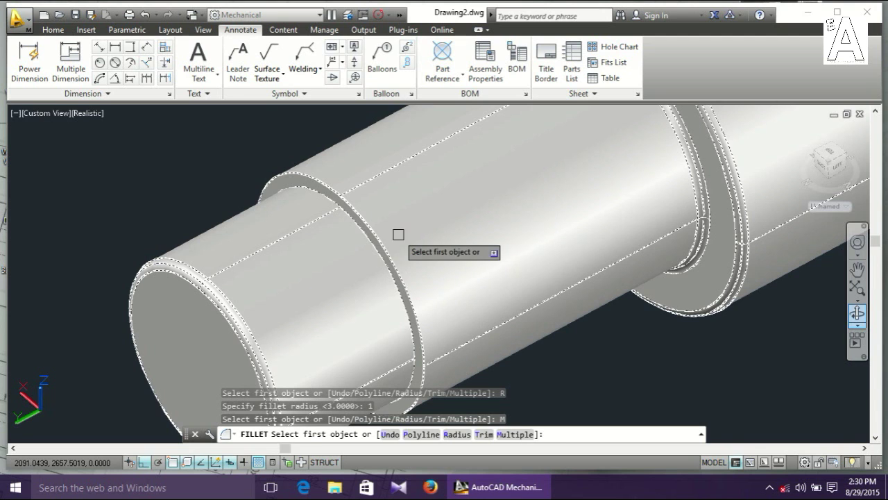
# Fillet both edges of the groove ring near the shaft end at radius 1.0000
pyautogui.scroll(5, 390, 257)
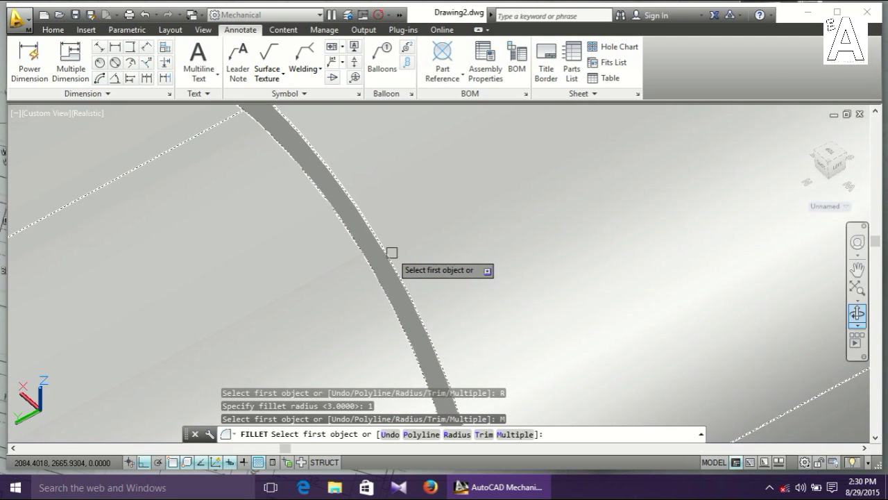
pyautogui.click(381, 245)
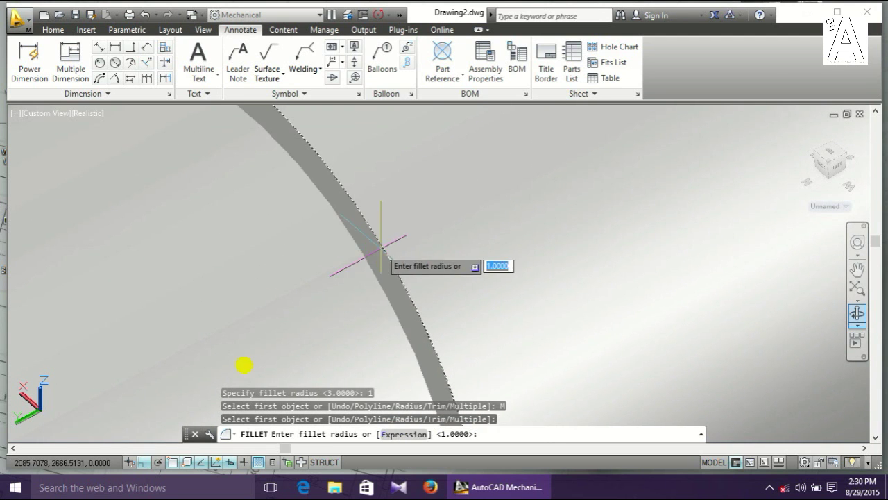
pyautogui.press('Return')
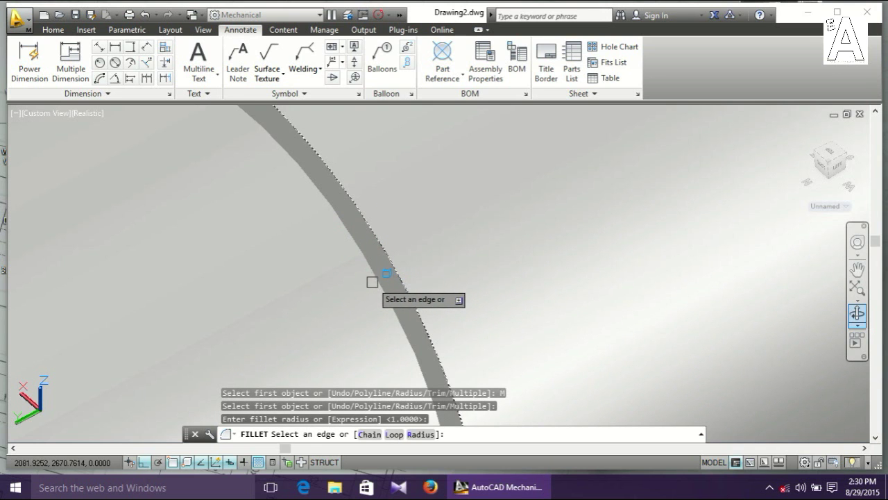
pyautogui.click(374, 273)
pyautogui.press('Return')
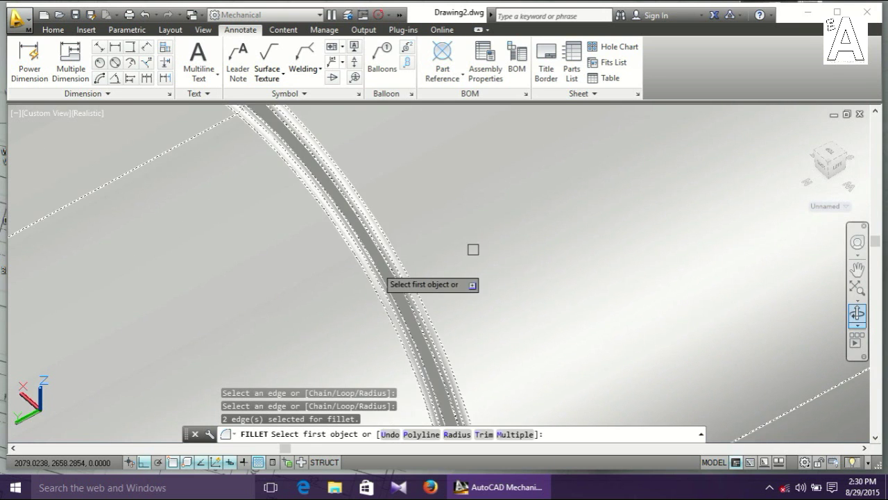
pyautogui.scroll(-5, 473, 249)
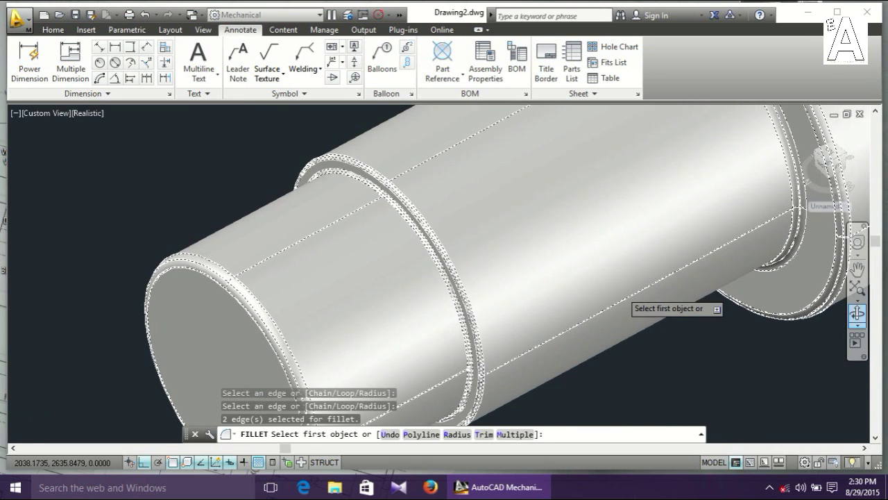
pyautogui.scroll(-5, 622, 292)
pyautogui.scroll(4, 622, 292)
pyautogui.press('Escape')
pyautogui.scroll(-5, 349, 295)
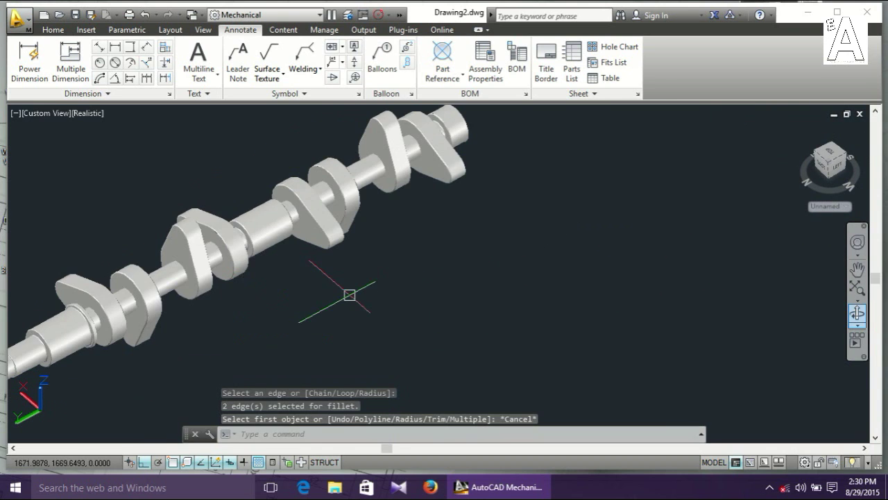
# Switch the viewport to the SW Isometric view
pyautogui.click(56, 113)
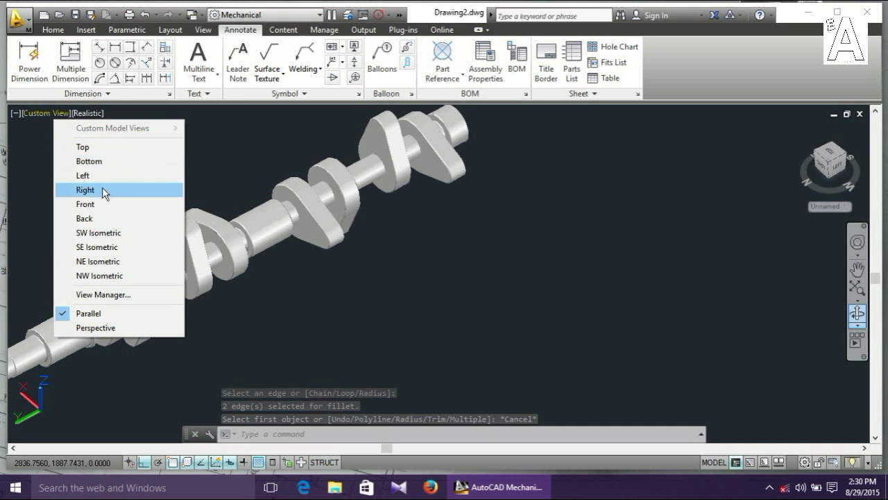
pyautogui.click(115, 233)
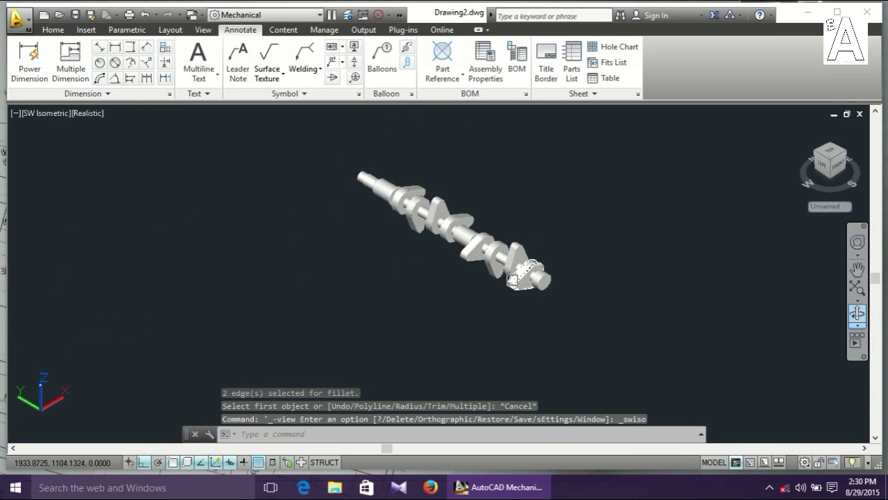
pyautogui.scroll(5, 506, 280)
pyautogui.scroll(-3, 459, 347)
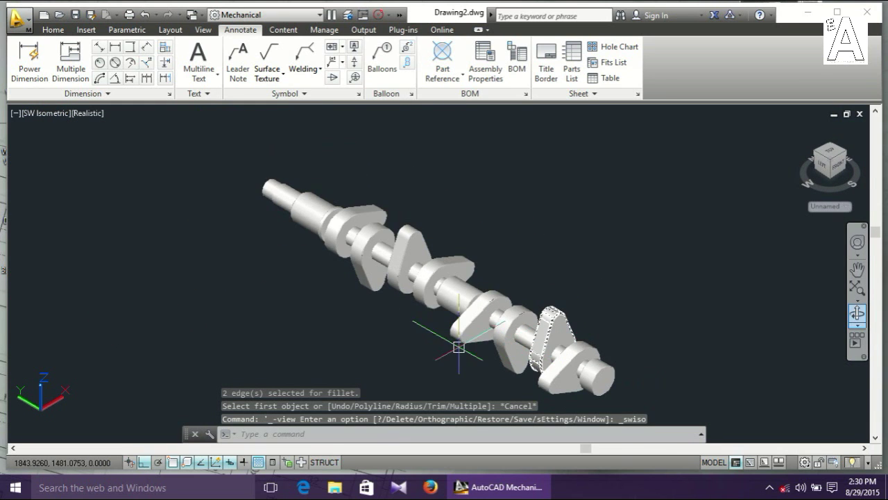
# Apply the Titanium material to the whole crankshaft via RMAT, then close the Materials Browser
pyautogui.write('RM')
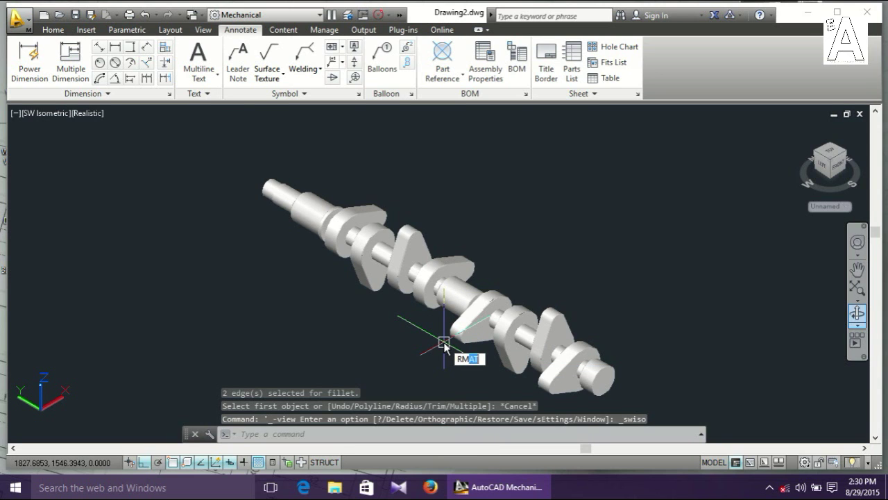
pyautogui.press('Return')
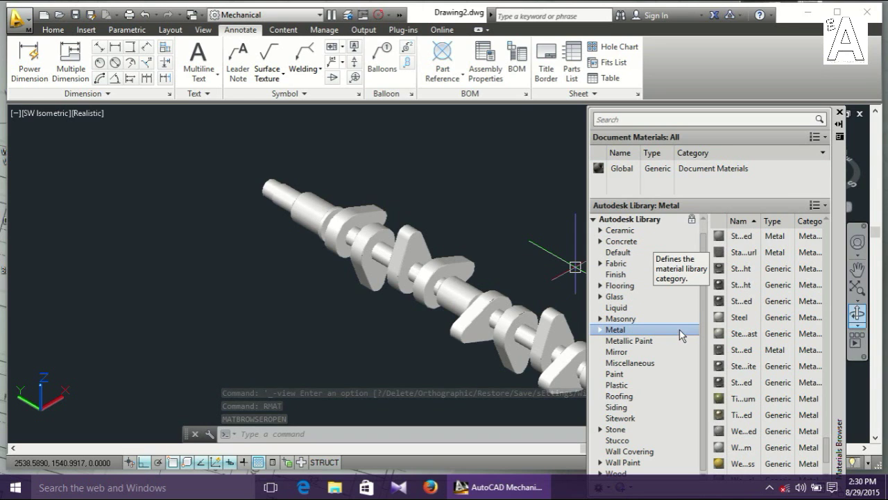
pyautogui.scroll(-3, 750, 342)
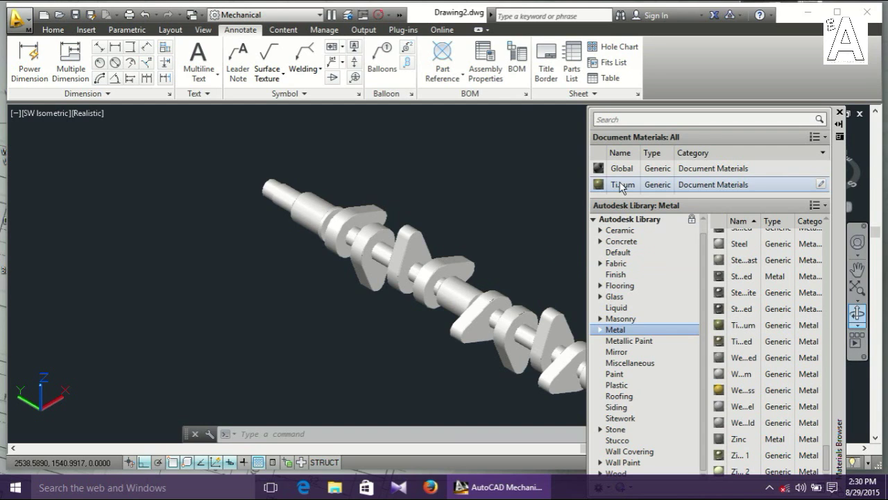
pyautogui.click(621, 184)
pyautogui.scroll(3, 548, 317)
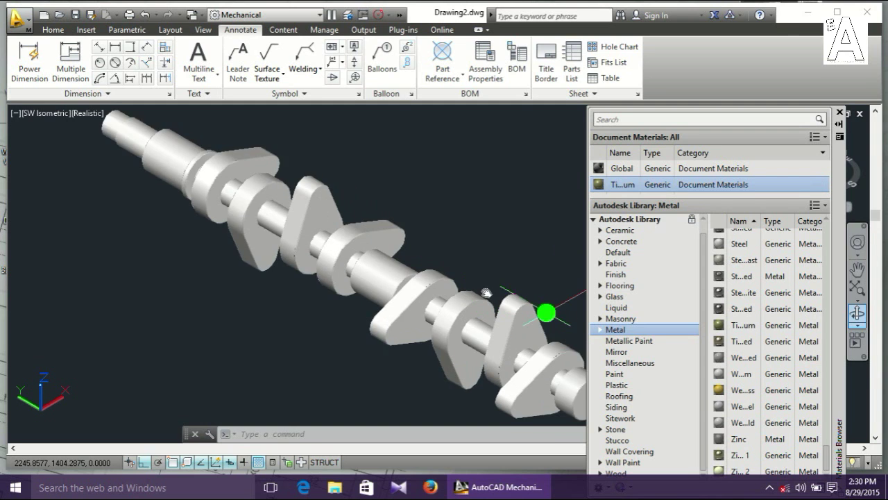
pyautogui.scroll(-5, 283, 167)
pyautogui.click(281, 166)
pyautogui.click(539, 362)
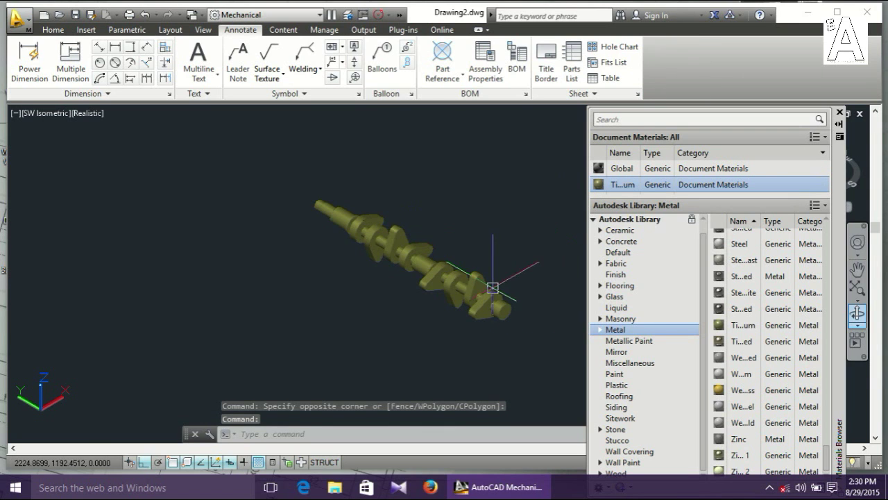
pyautogui.scroll(2, 490, 338)
pyautogui.scroll(3, 490, 337)
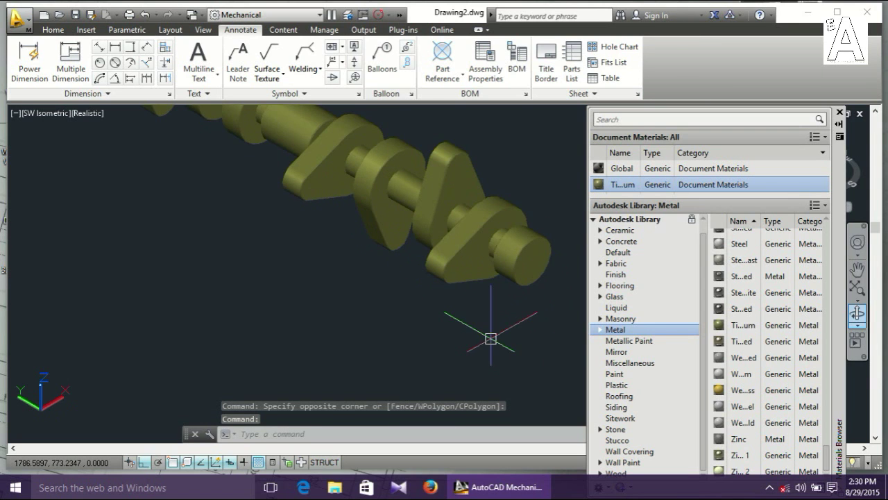
pyautogui.click(840, 113)
pyautogui.scroll(-4, 367, 267)
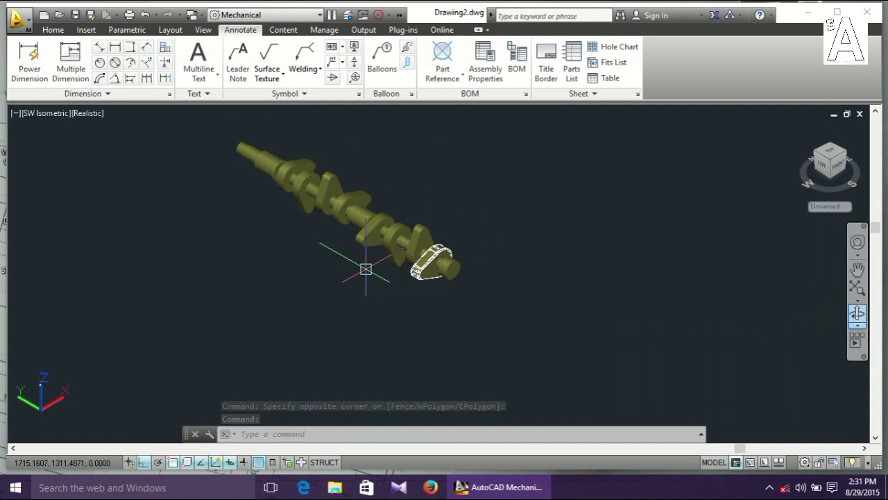
# Spin the titanium crankshaft with Continuous Orbit to show it from all sides
pyautogui.scroll(4, 640, 199)
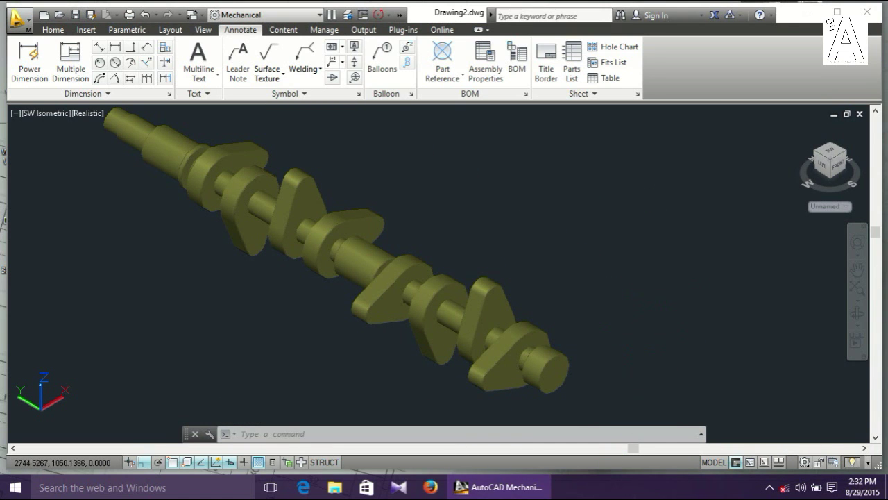
pyautogui.click(858, 325)
pyautogui.click(834, 366)
pyautogui.moveTo(284, 319); pyautogui.dragTo(317, 284)
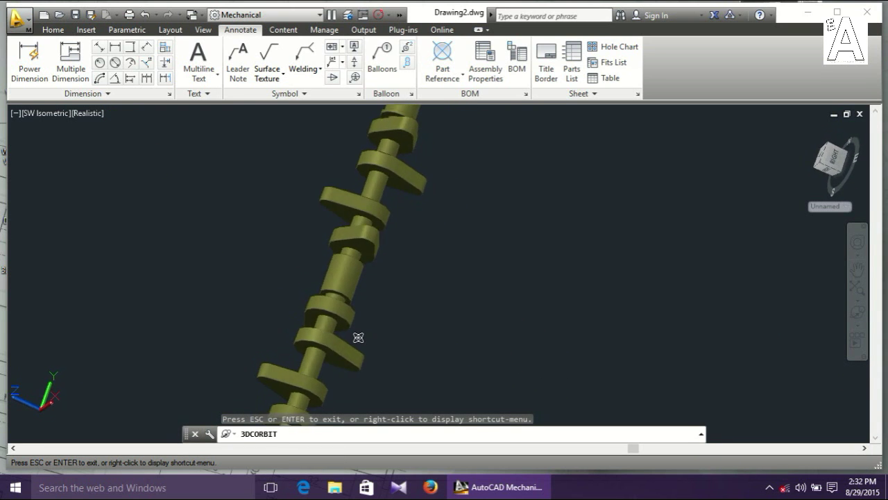